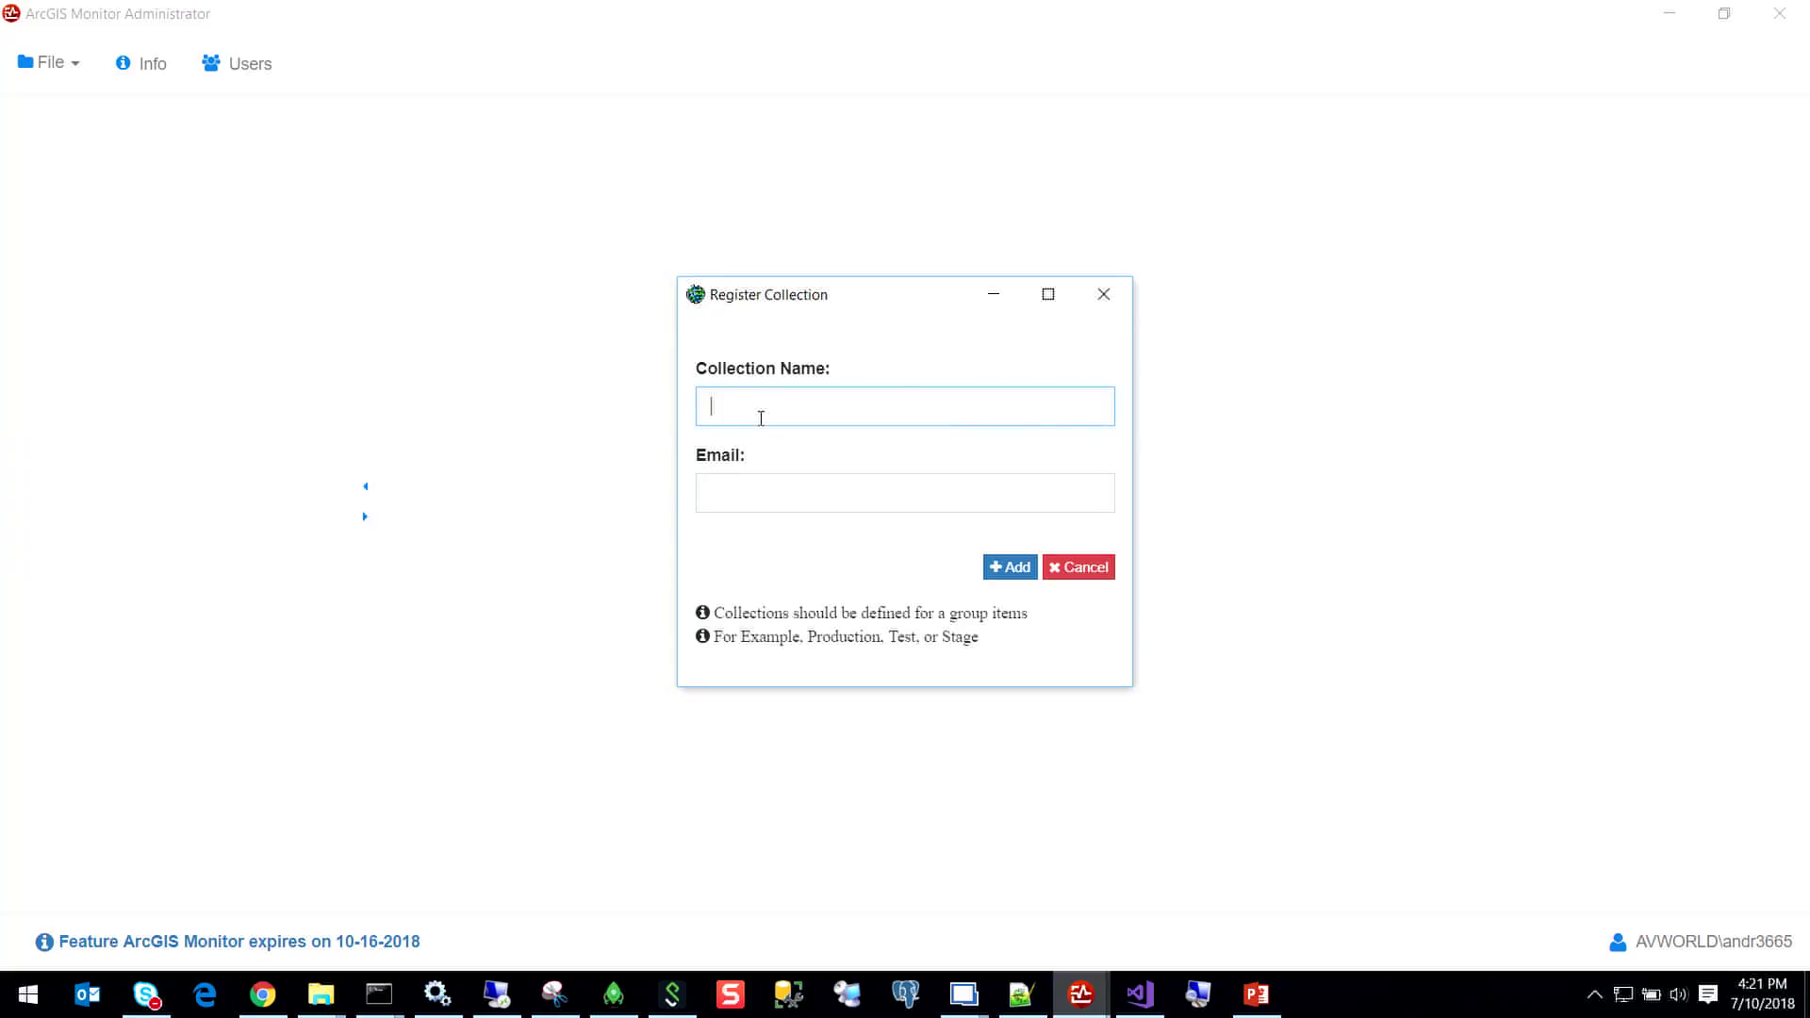
# - Finish naming the collection 'UC Solution 1', enter the contact's e-mail, and add it
pyautogui.write('tion 1')
pyautogui.click(781, 509)
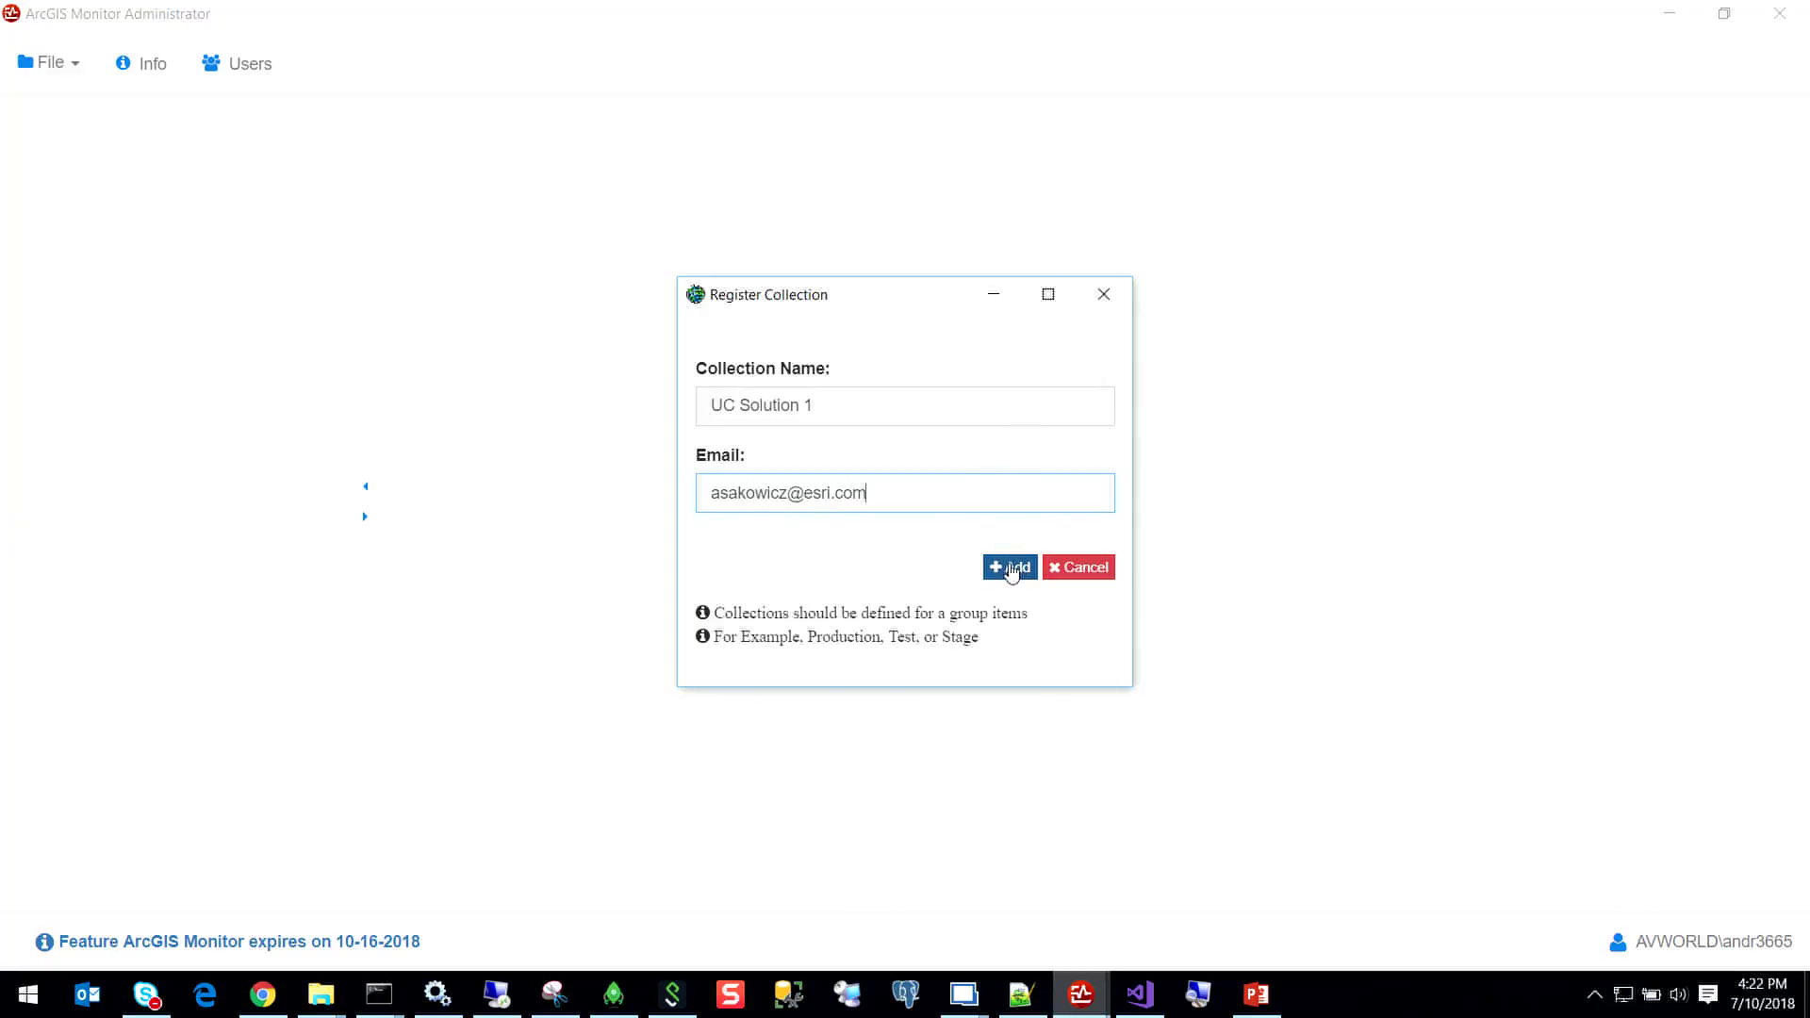
pyautogui.click(1011, 568)
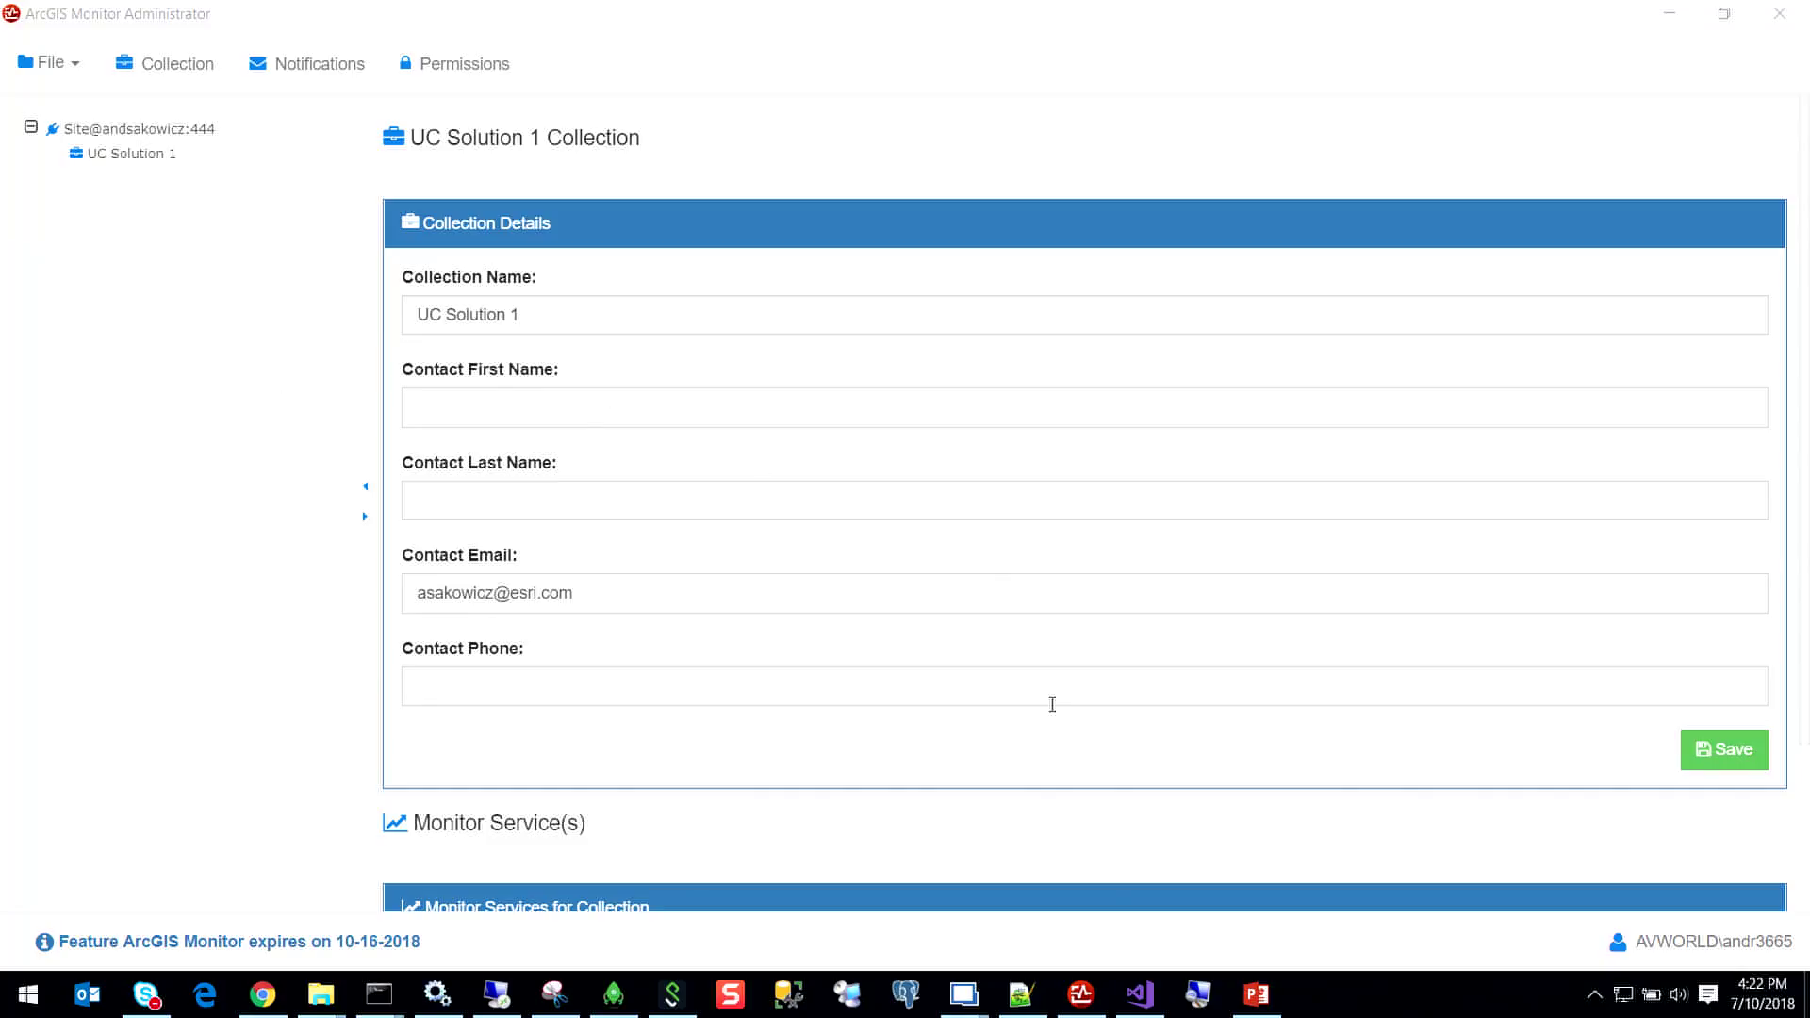
pyautogui.moveTo(1268, 998)
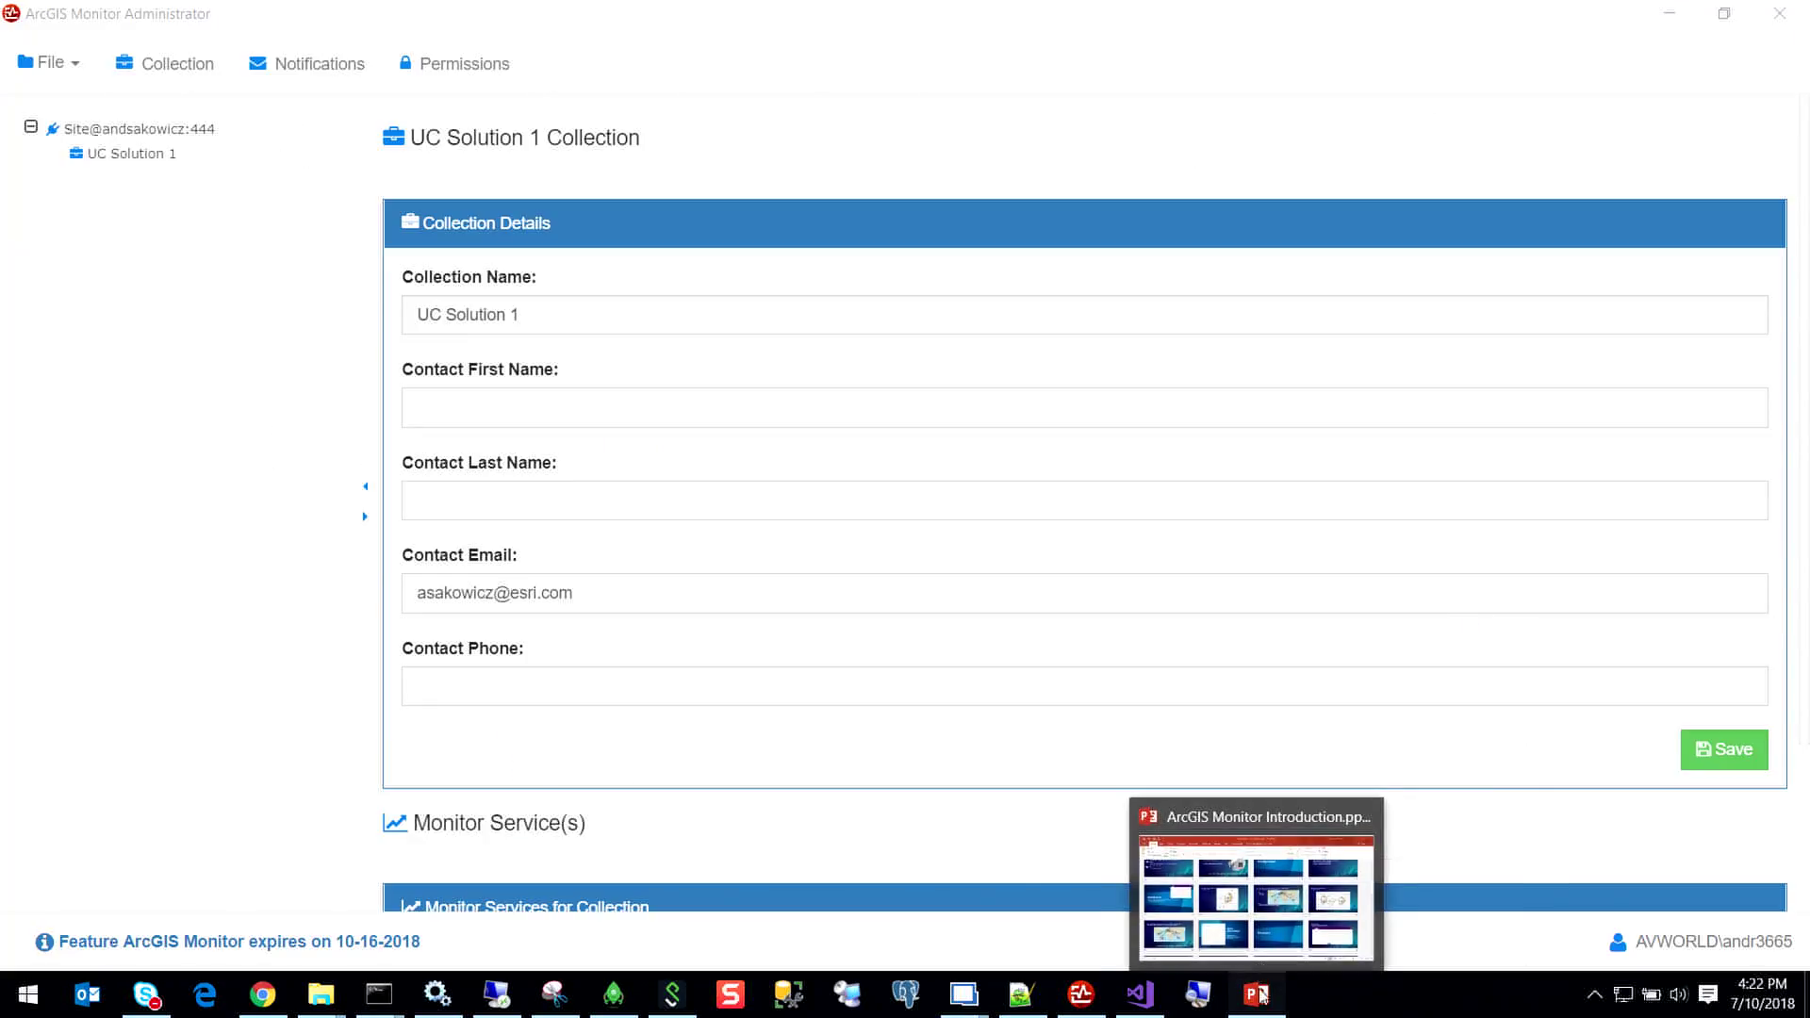
# - Show PowerPoint slide 18, Centralized deployment, full size, then return to ArcGIS Monitor Administrator
pyautogui.click(1257, 995)
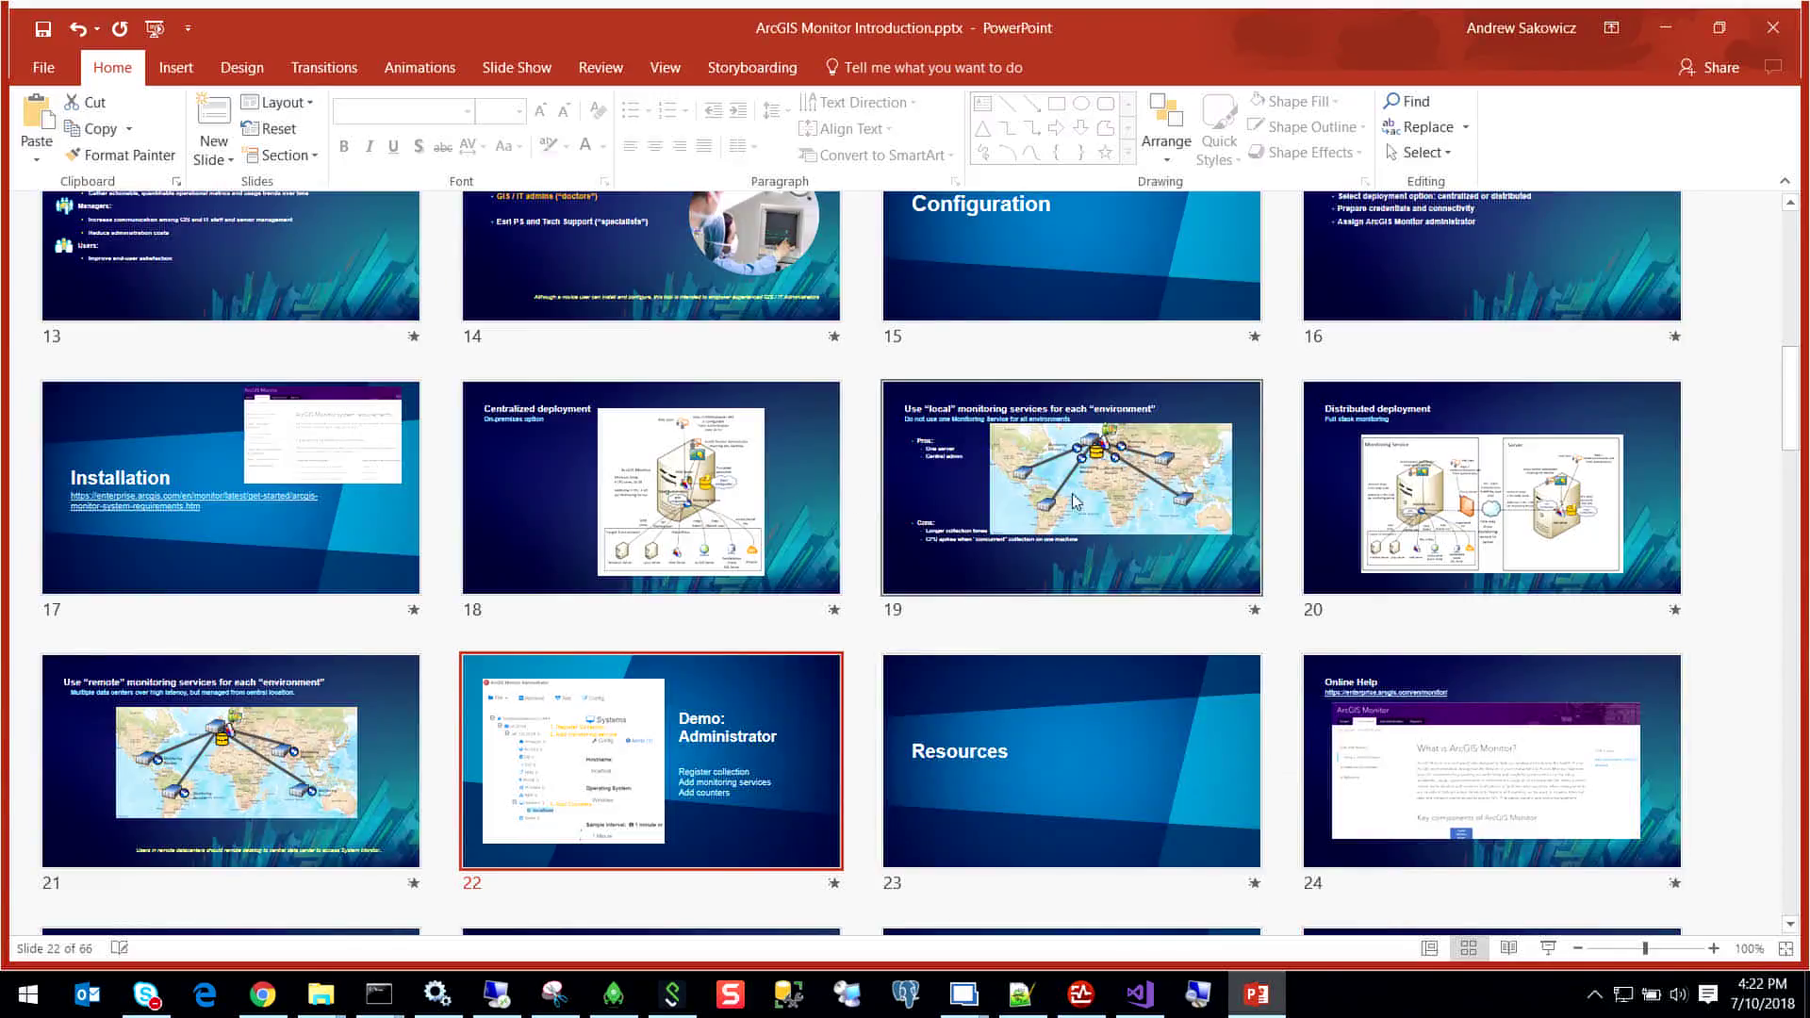
pyautogui.doubleClick(695, 477)
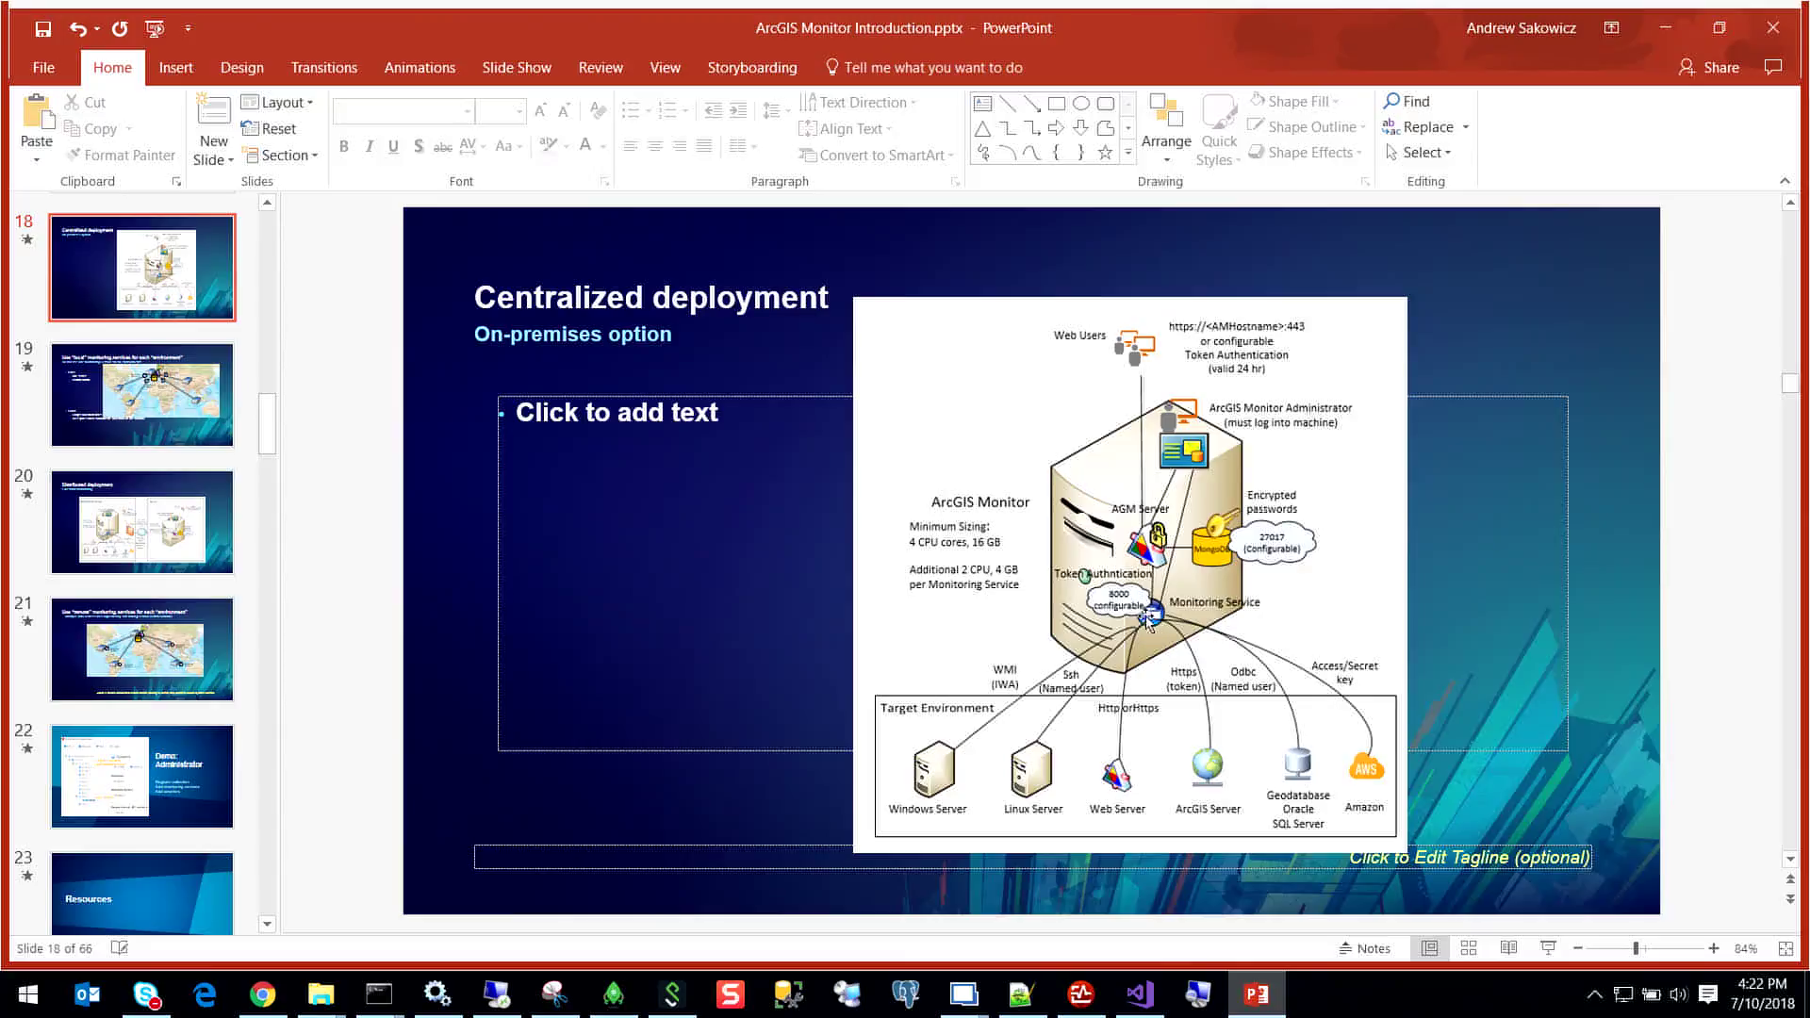
pyautogui.moveTo(1154, 1010)
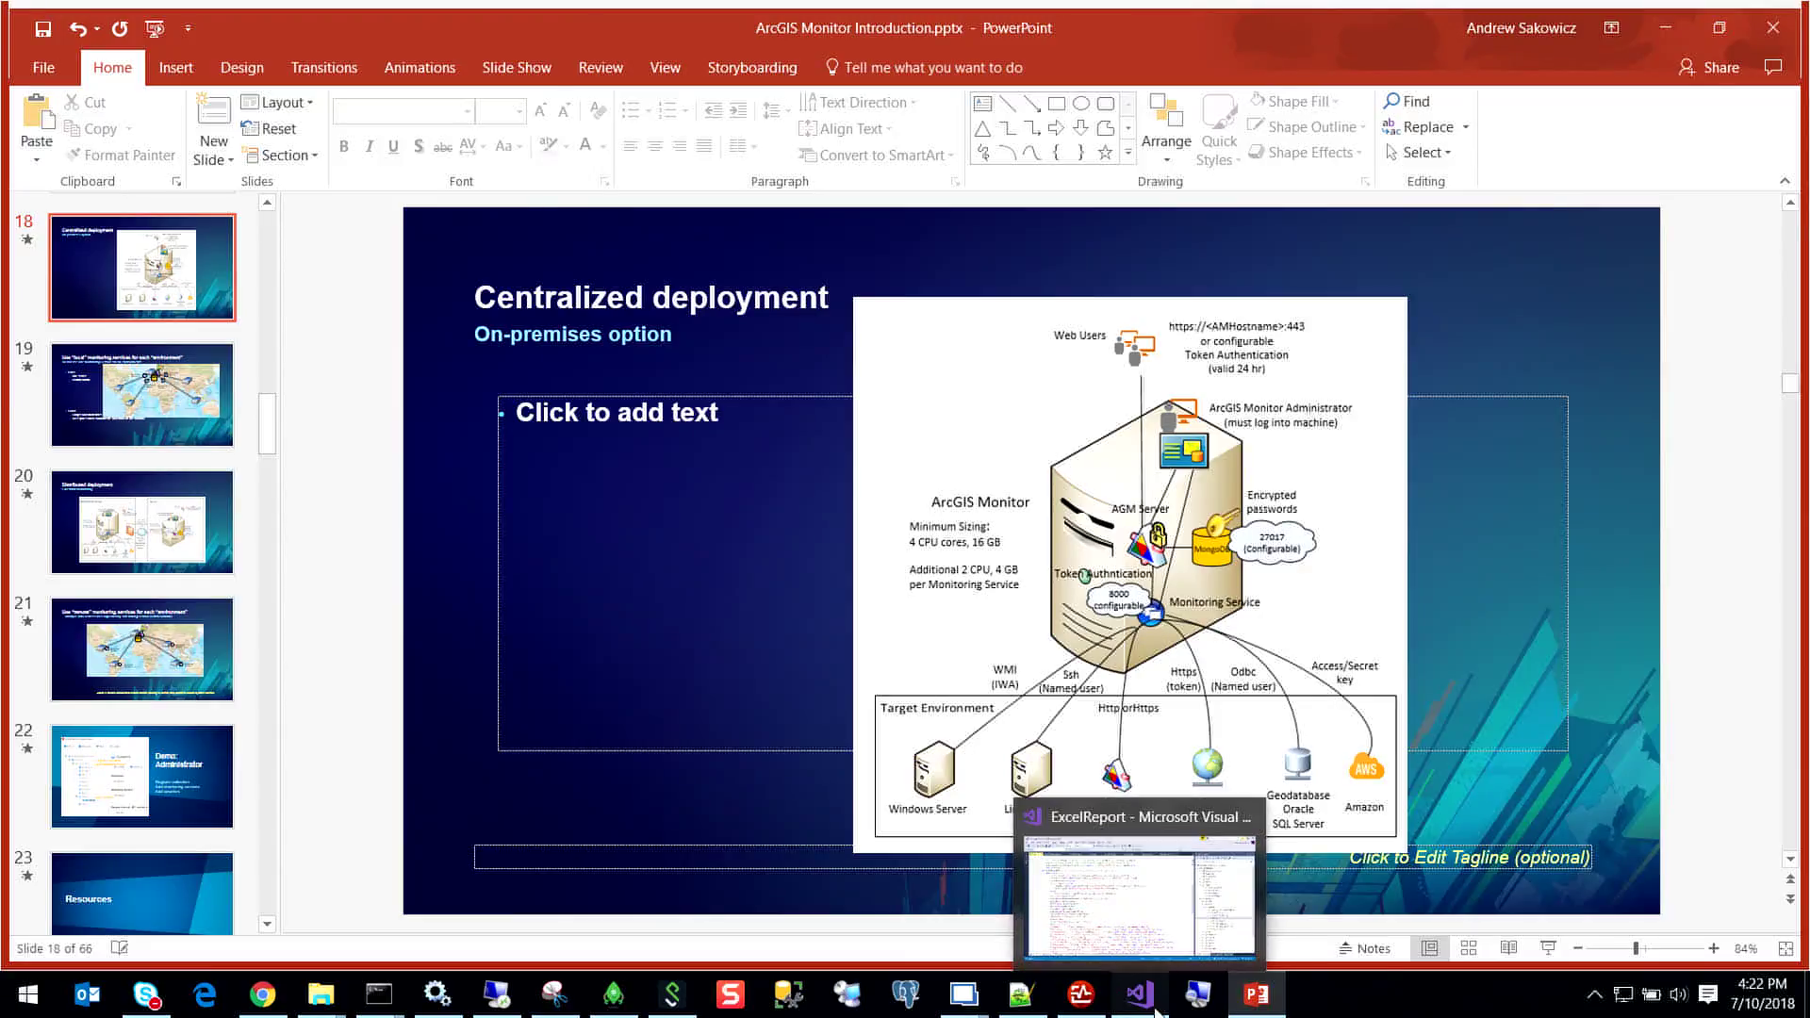
pyautogui.moveTo(1094, 996)
pyautogui.click(1082, 911)
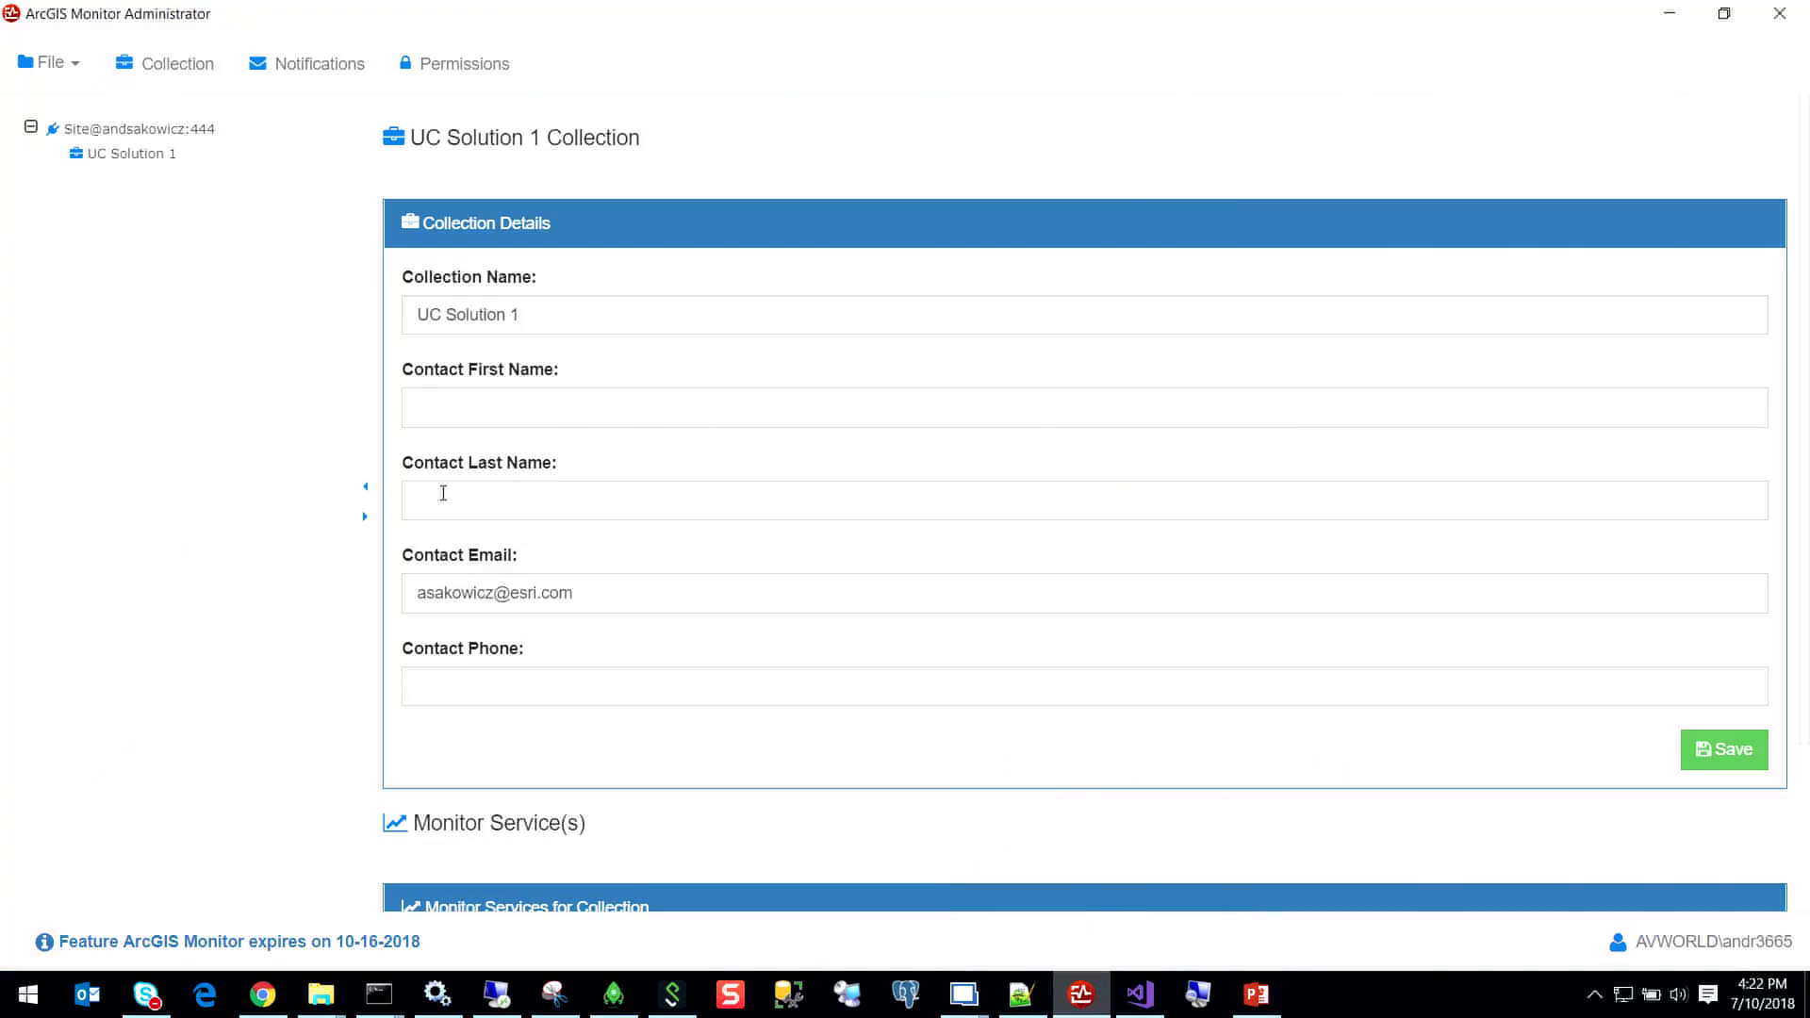
# - Begin adding a monitor service to UC Solution 1, then bring up the Windows Services list
pyautogui.click(142, 156)
pyautogui.rightClick(143, 156)
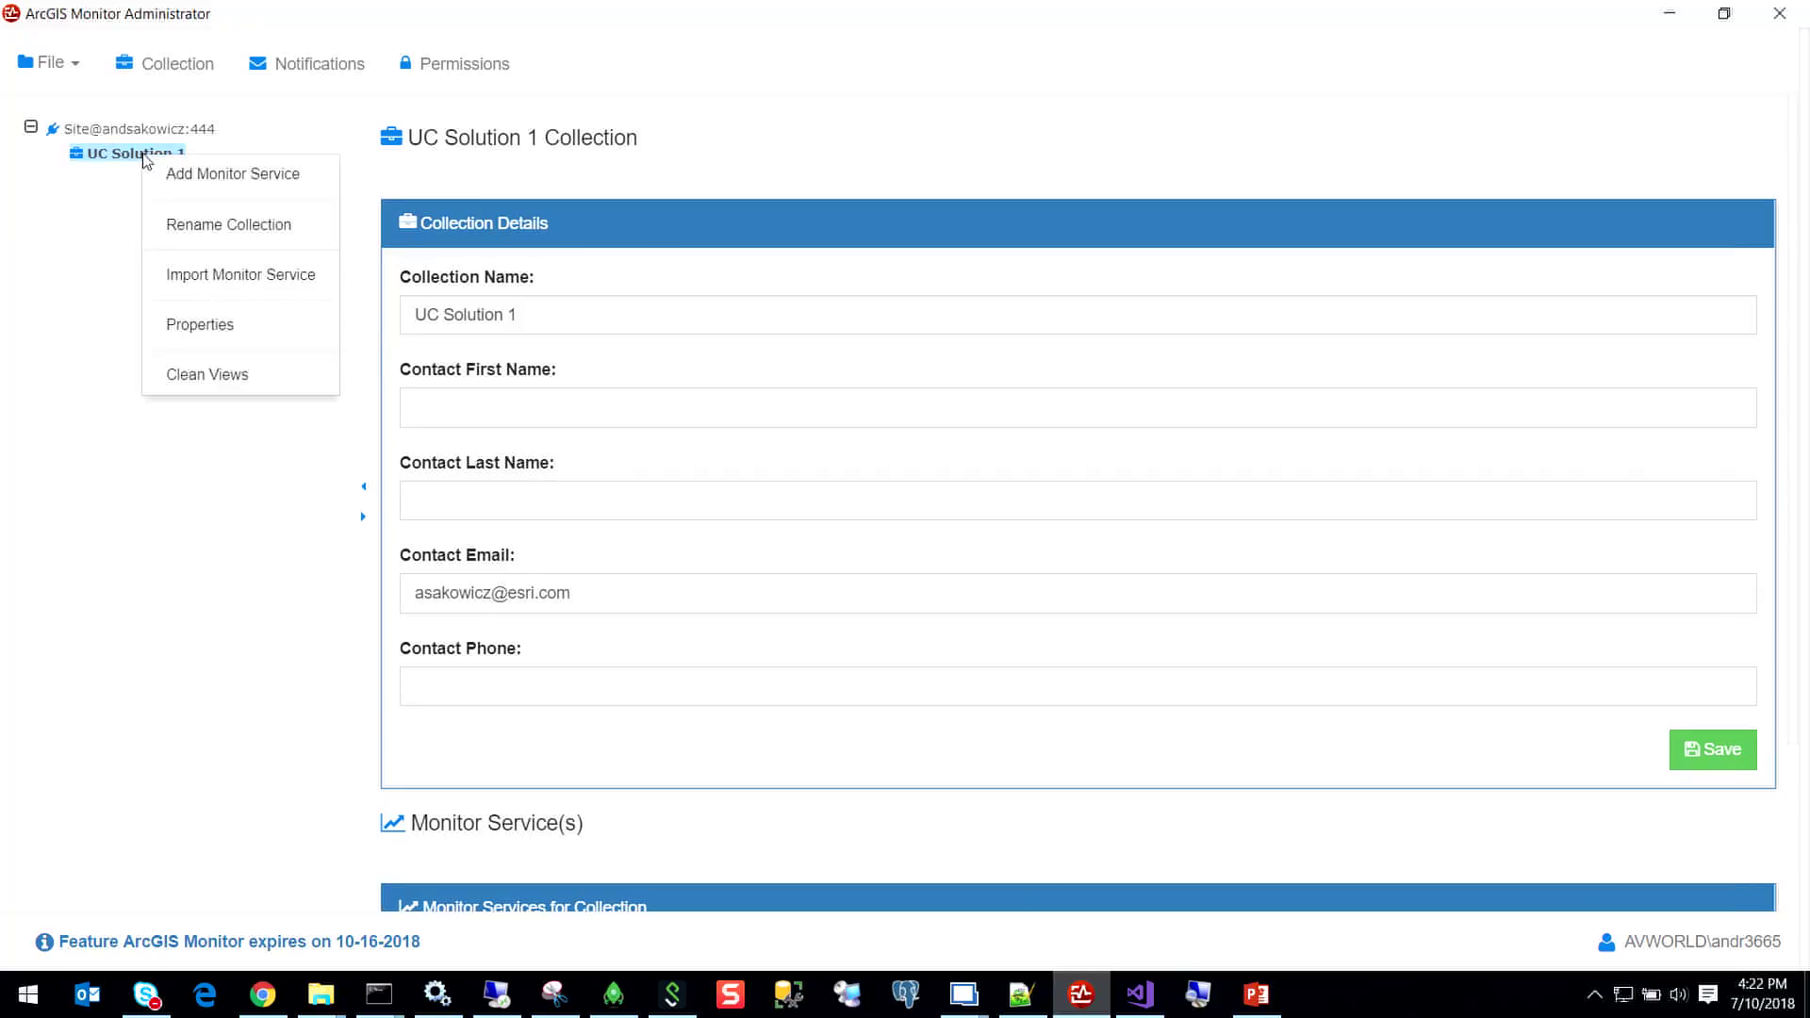
pyautogui.click(220, 175)
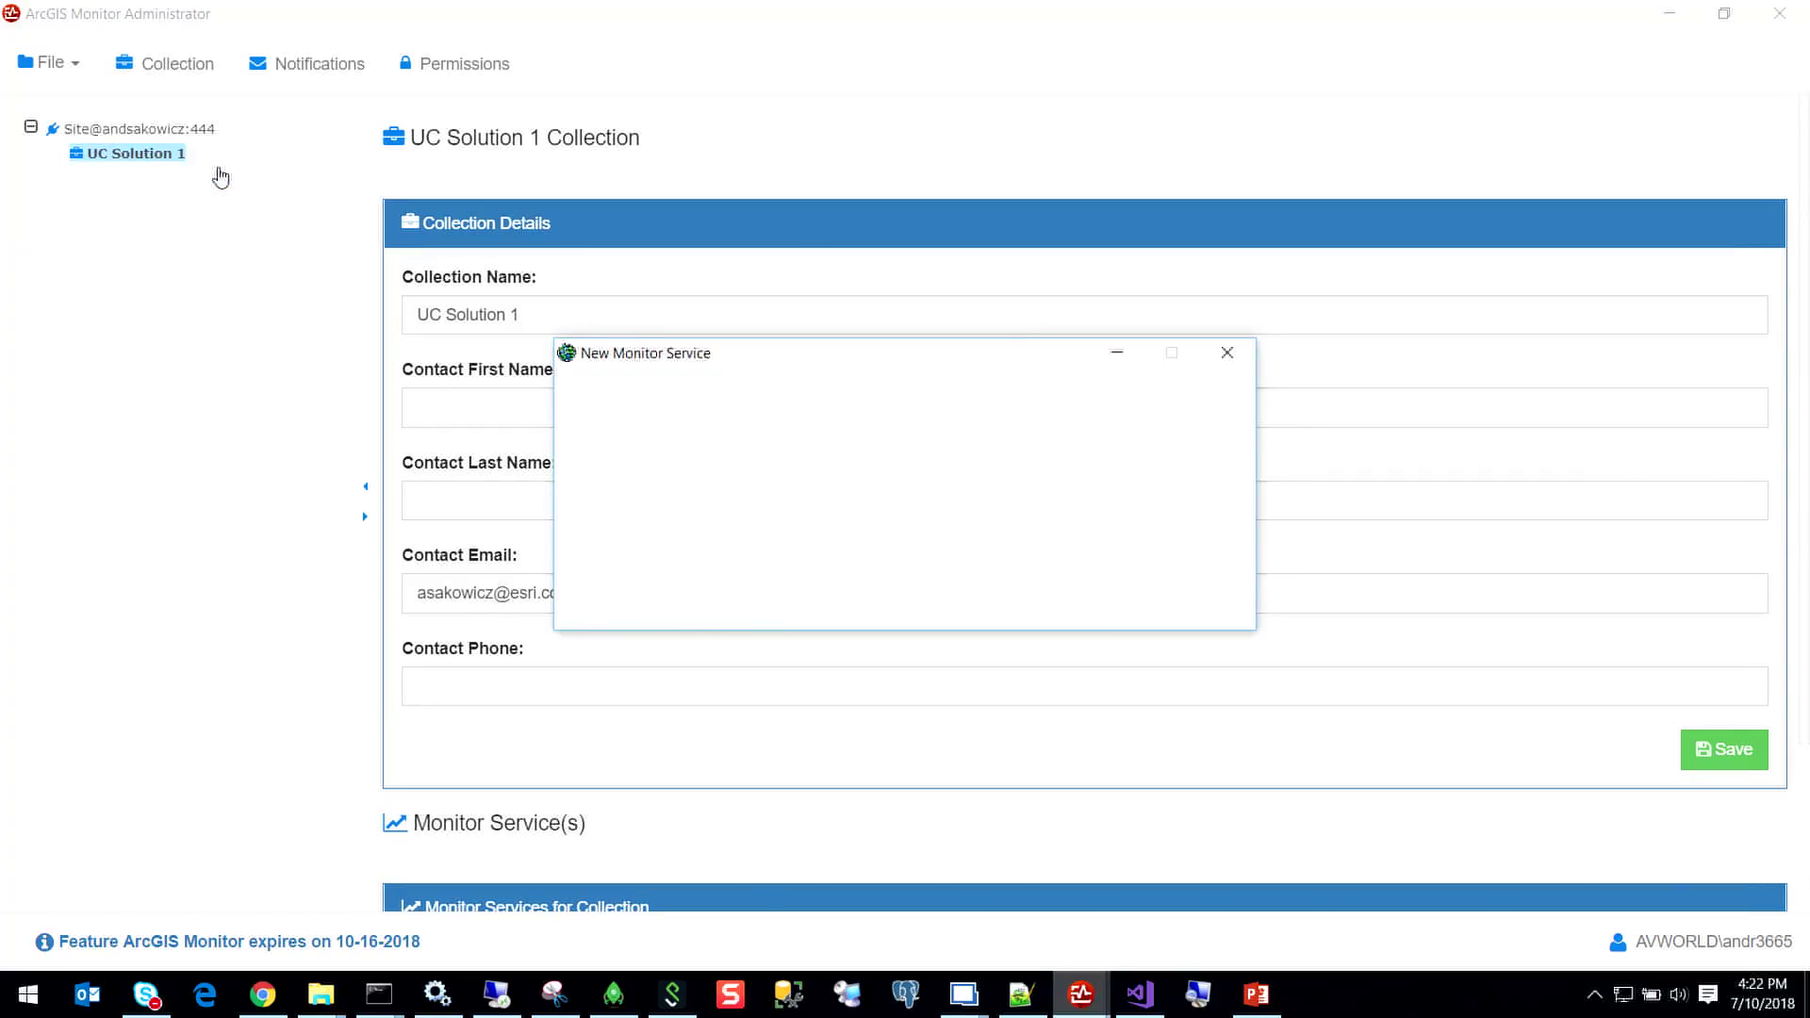
pyautogui.moveTo(442, 991)
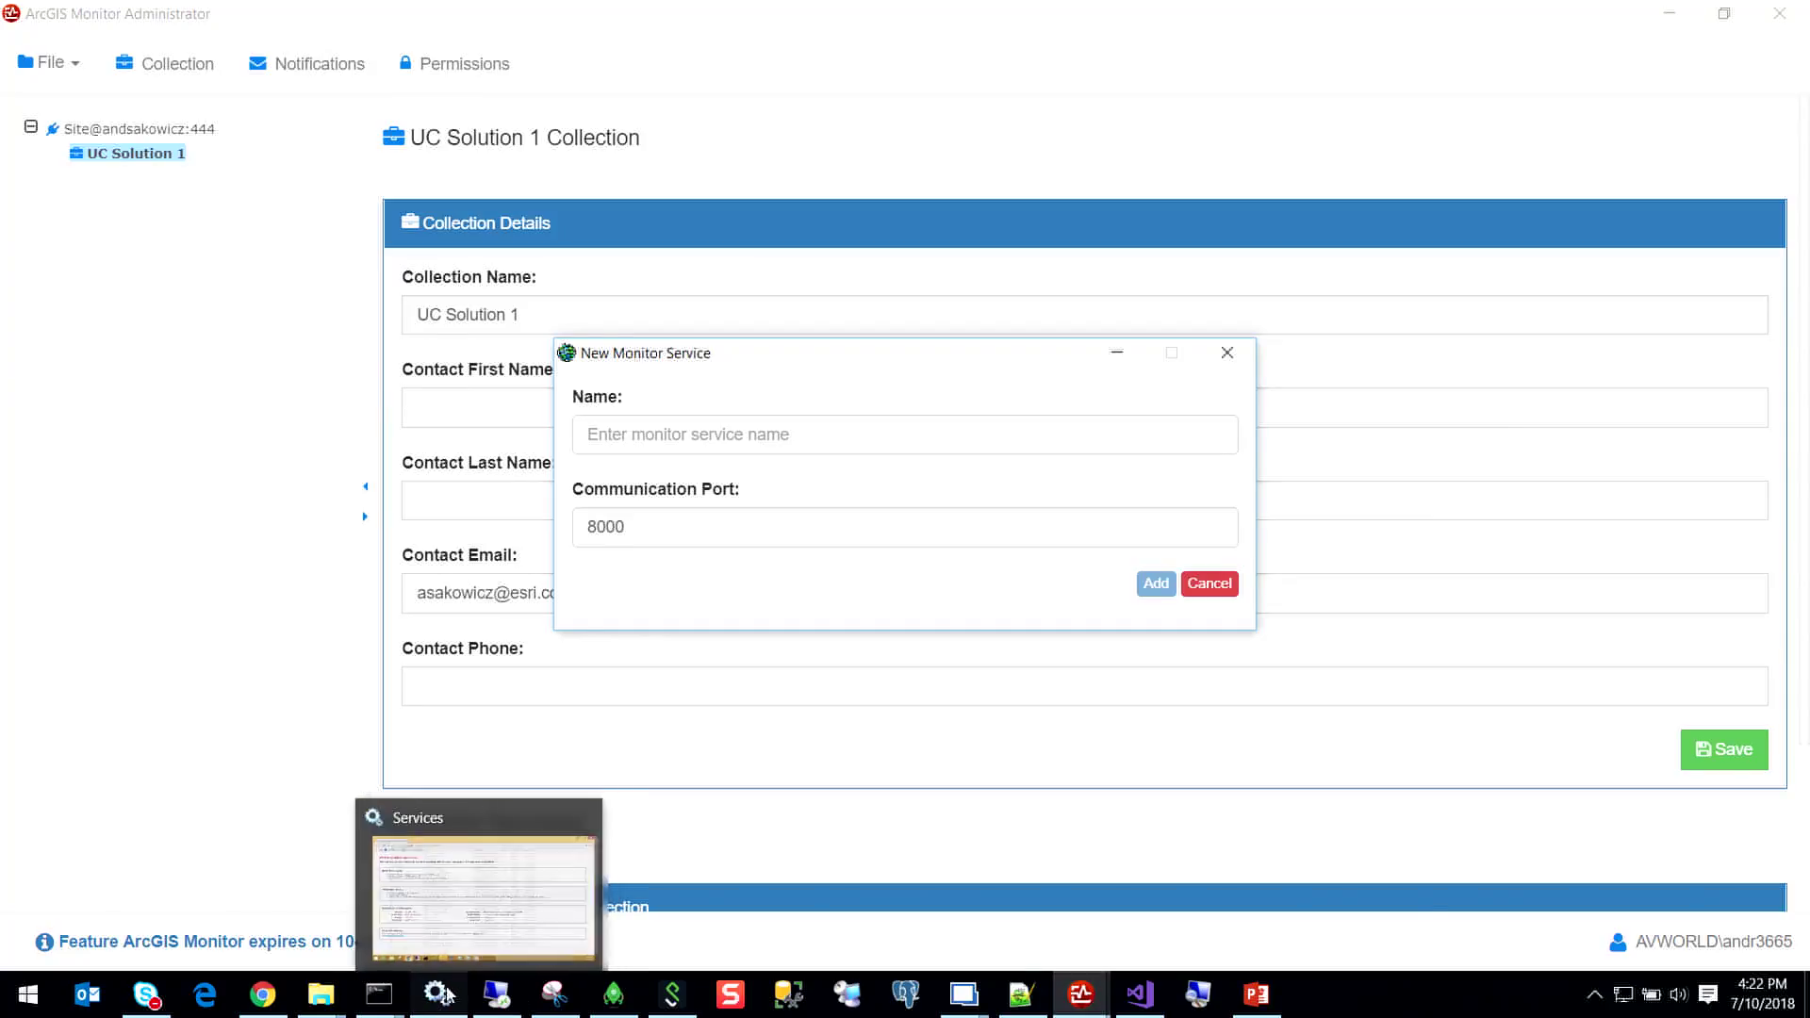
pyautogui.click(434, 931)
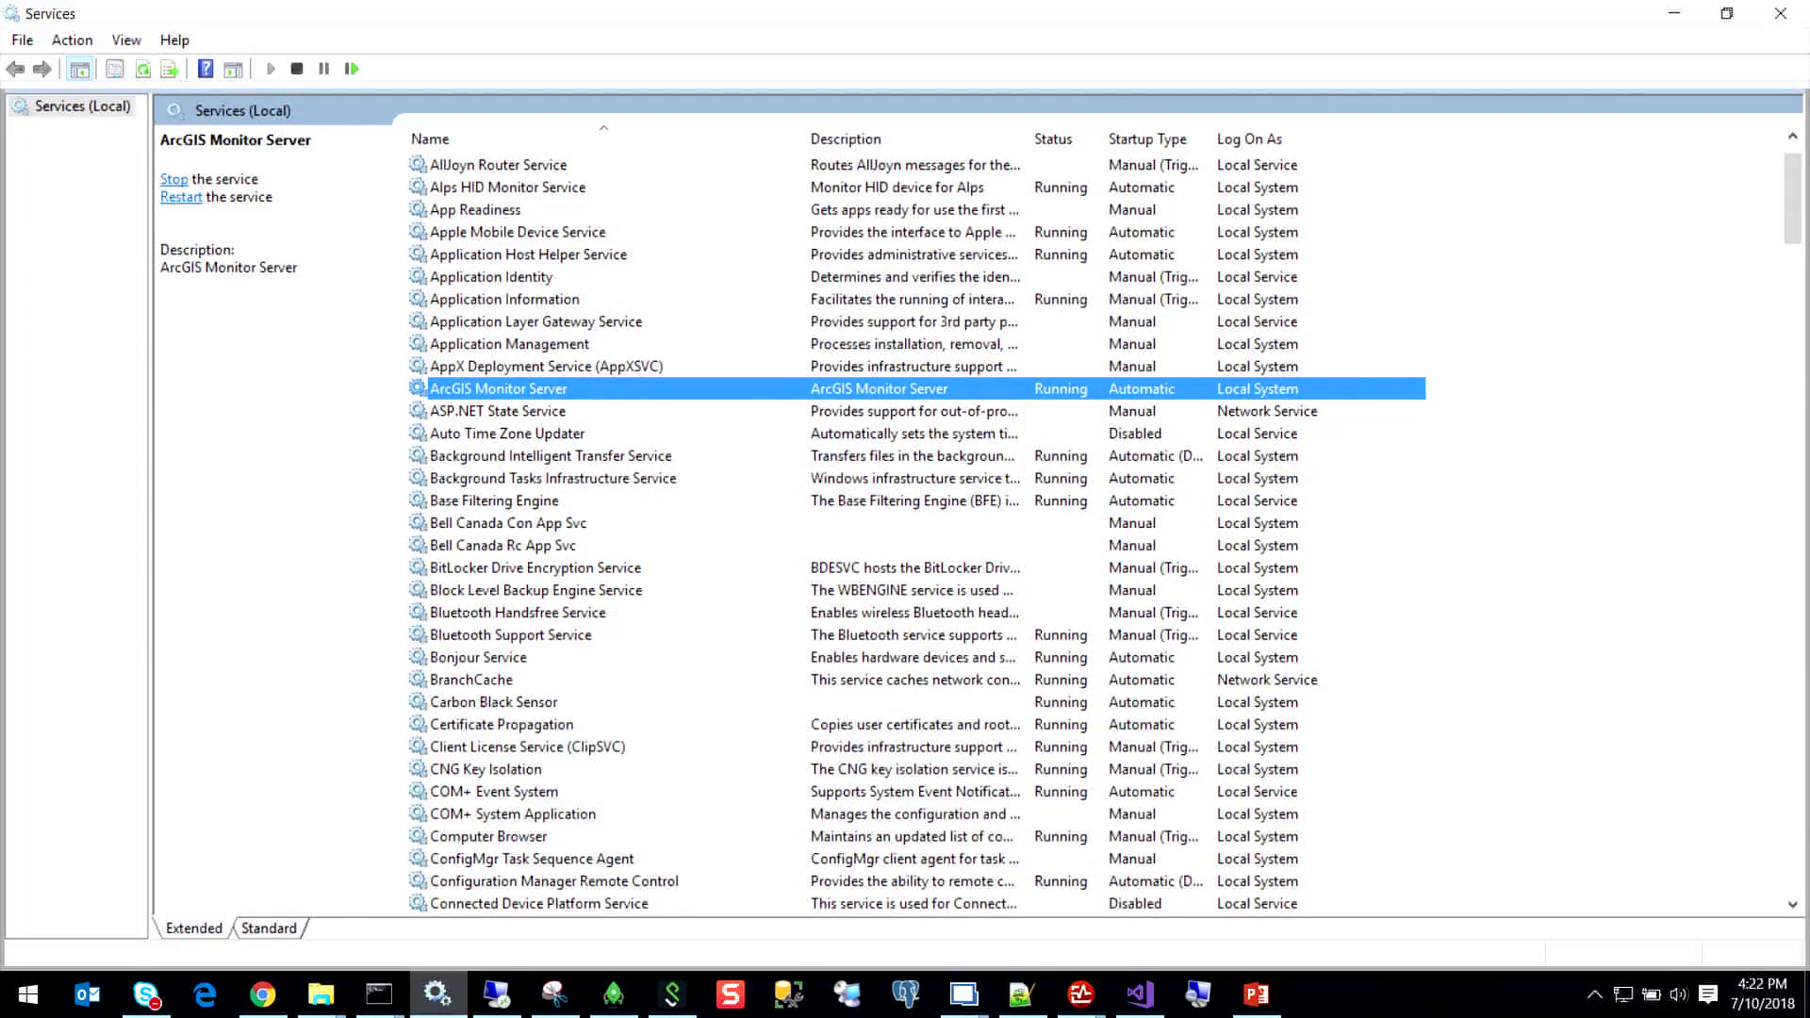
# - Verify ArcGIS Monitor Server is running, then return to the New Monitor Service dialog
pyautogui.click(1197, 995)
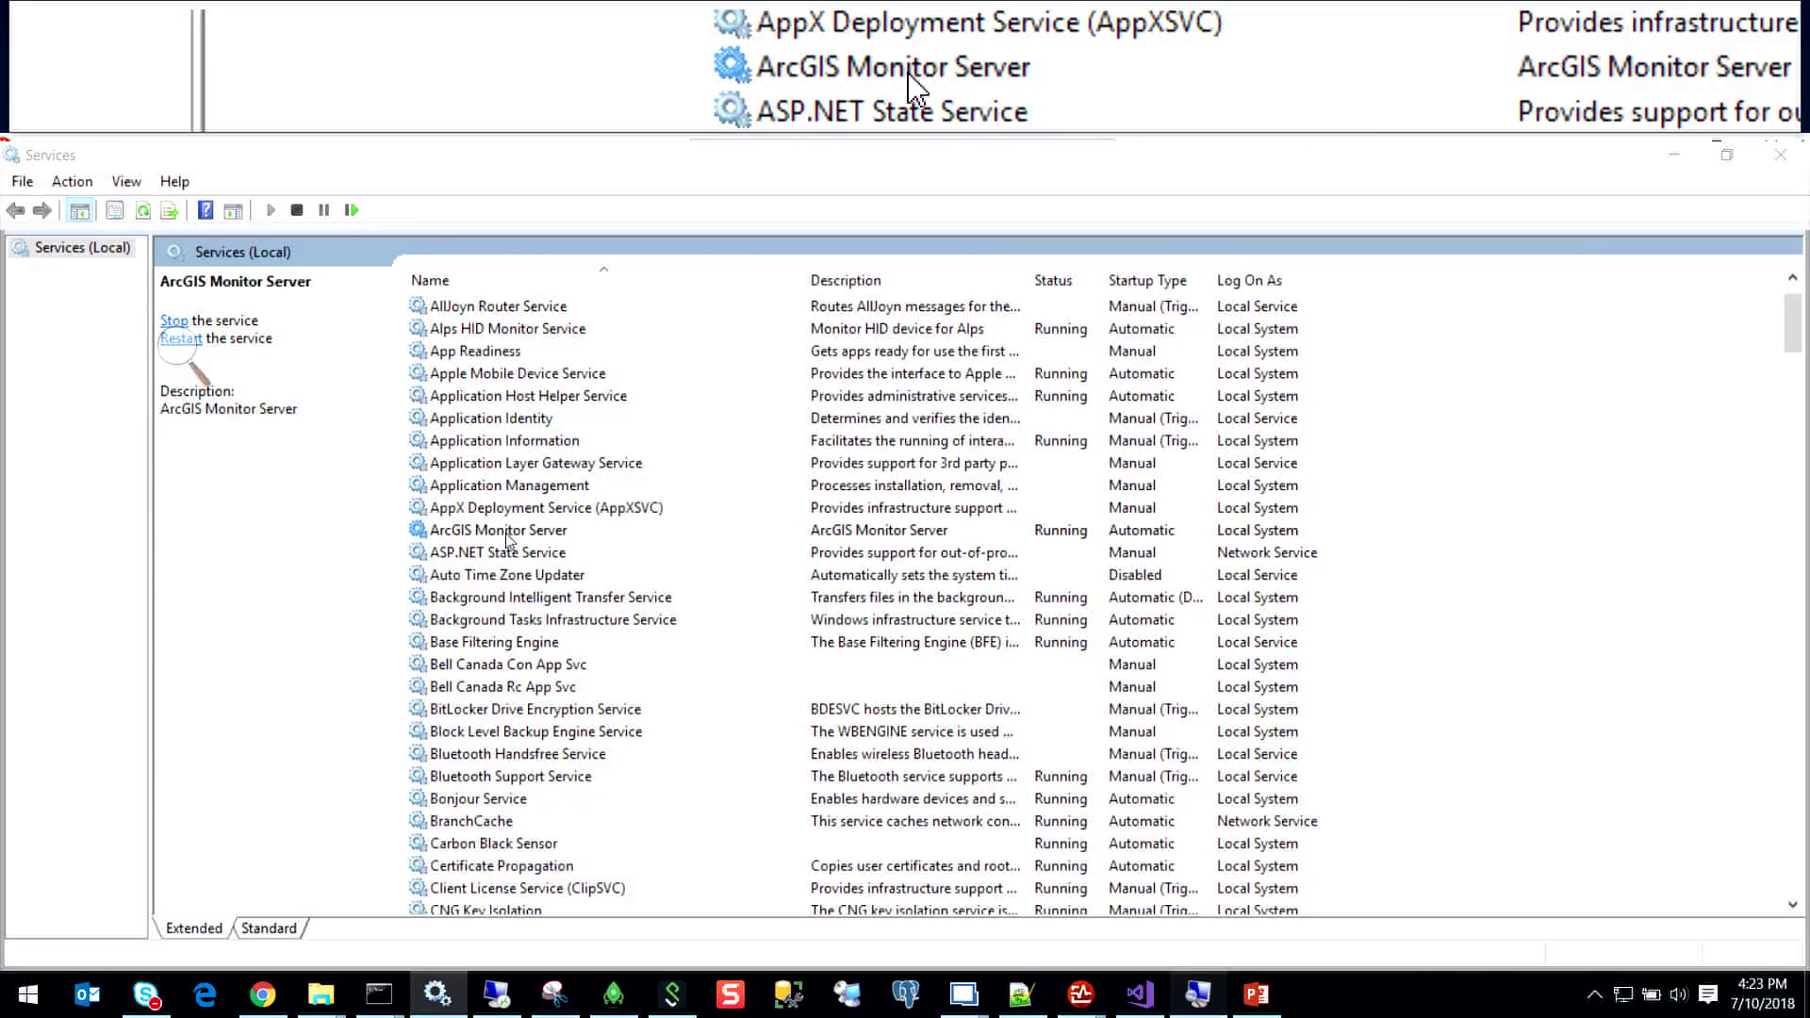
pyautogui.moveTo(1084, 997)
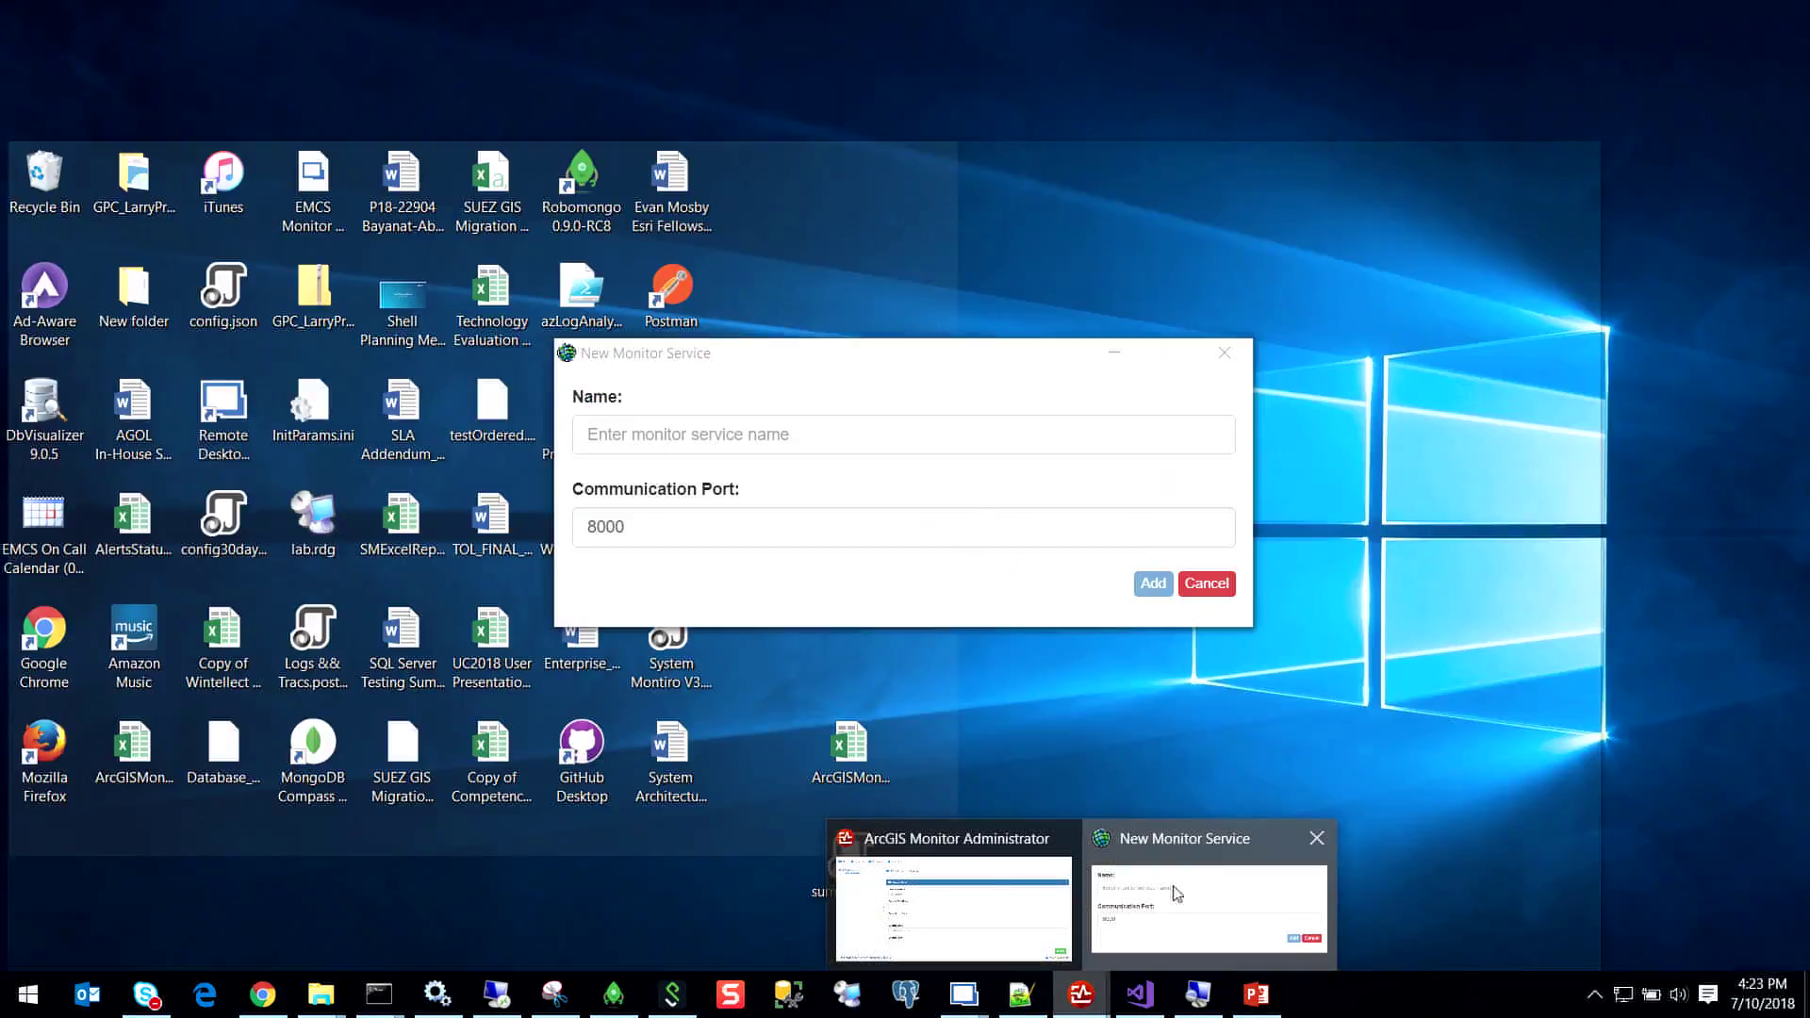
pyautogui.click(1169, 905)
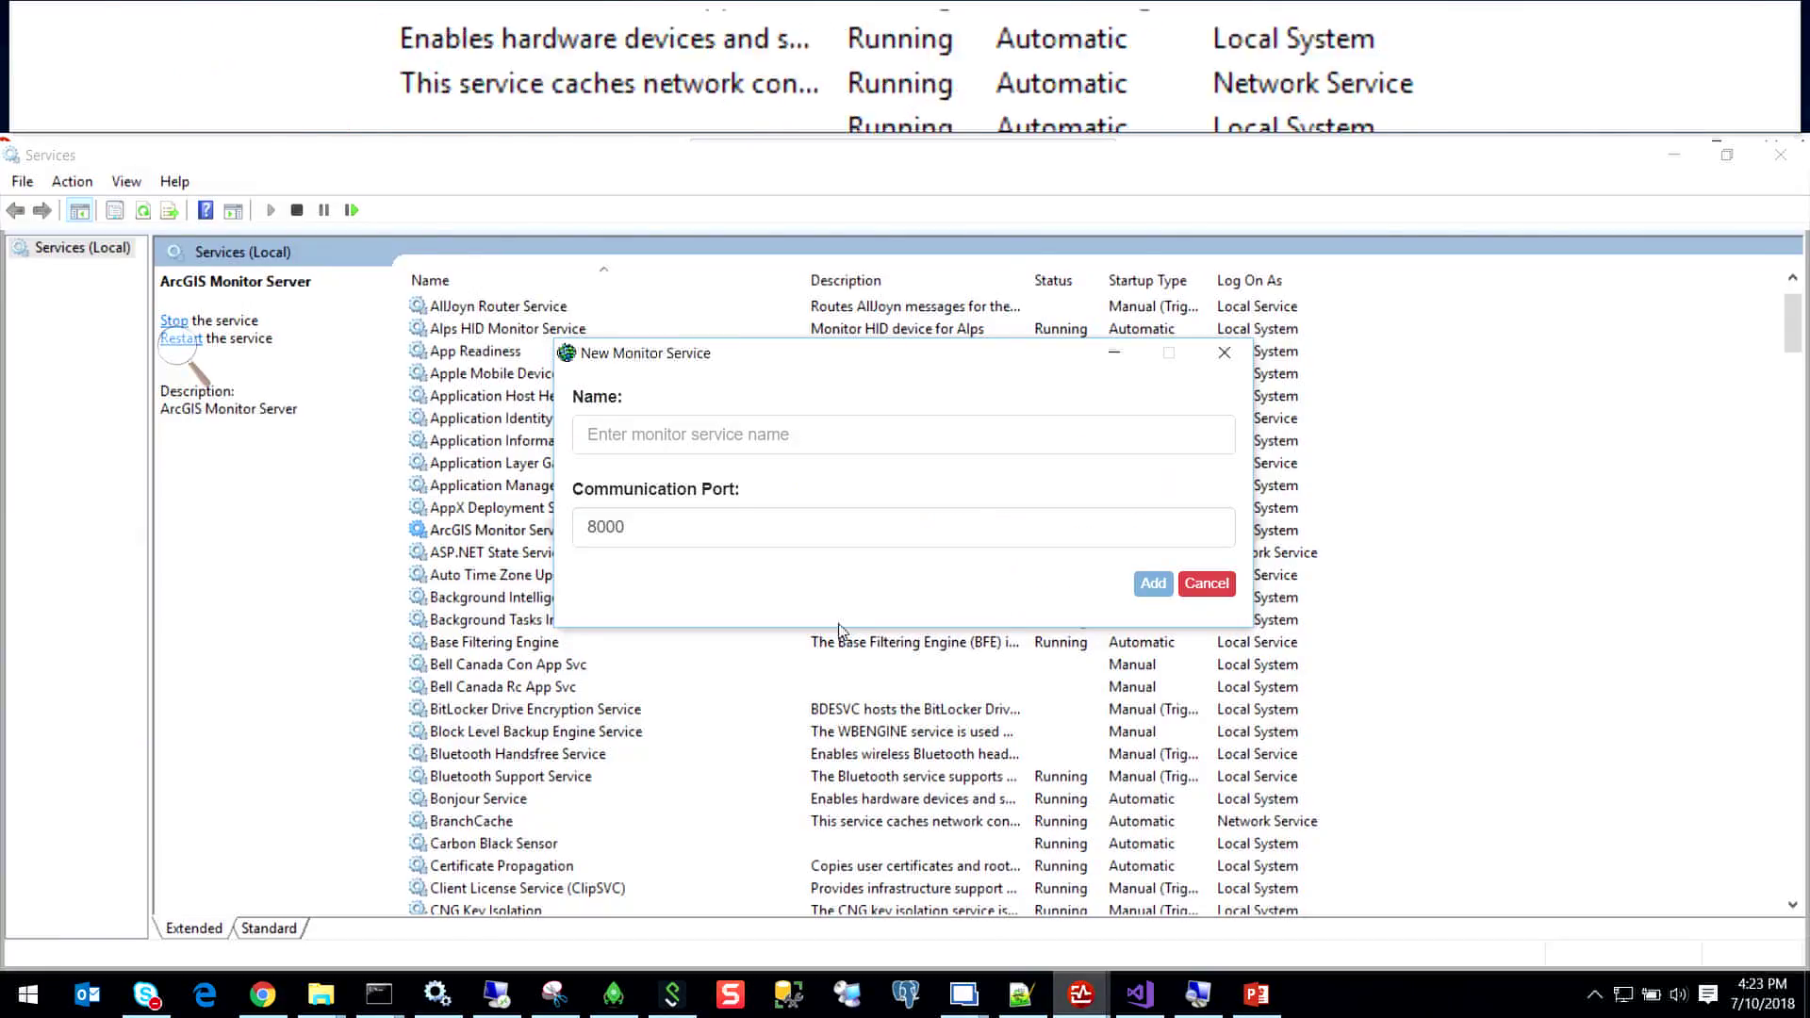
# - Create the 'UC 2018' monitor service on port 8000 and dismiss the creation message
pyautogui.click(626, 423)
pyautogui.write('UC 2018')
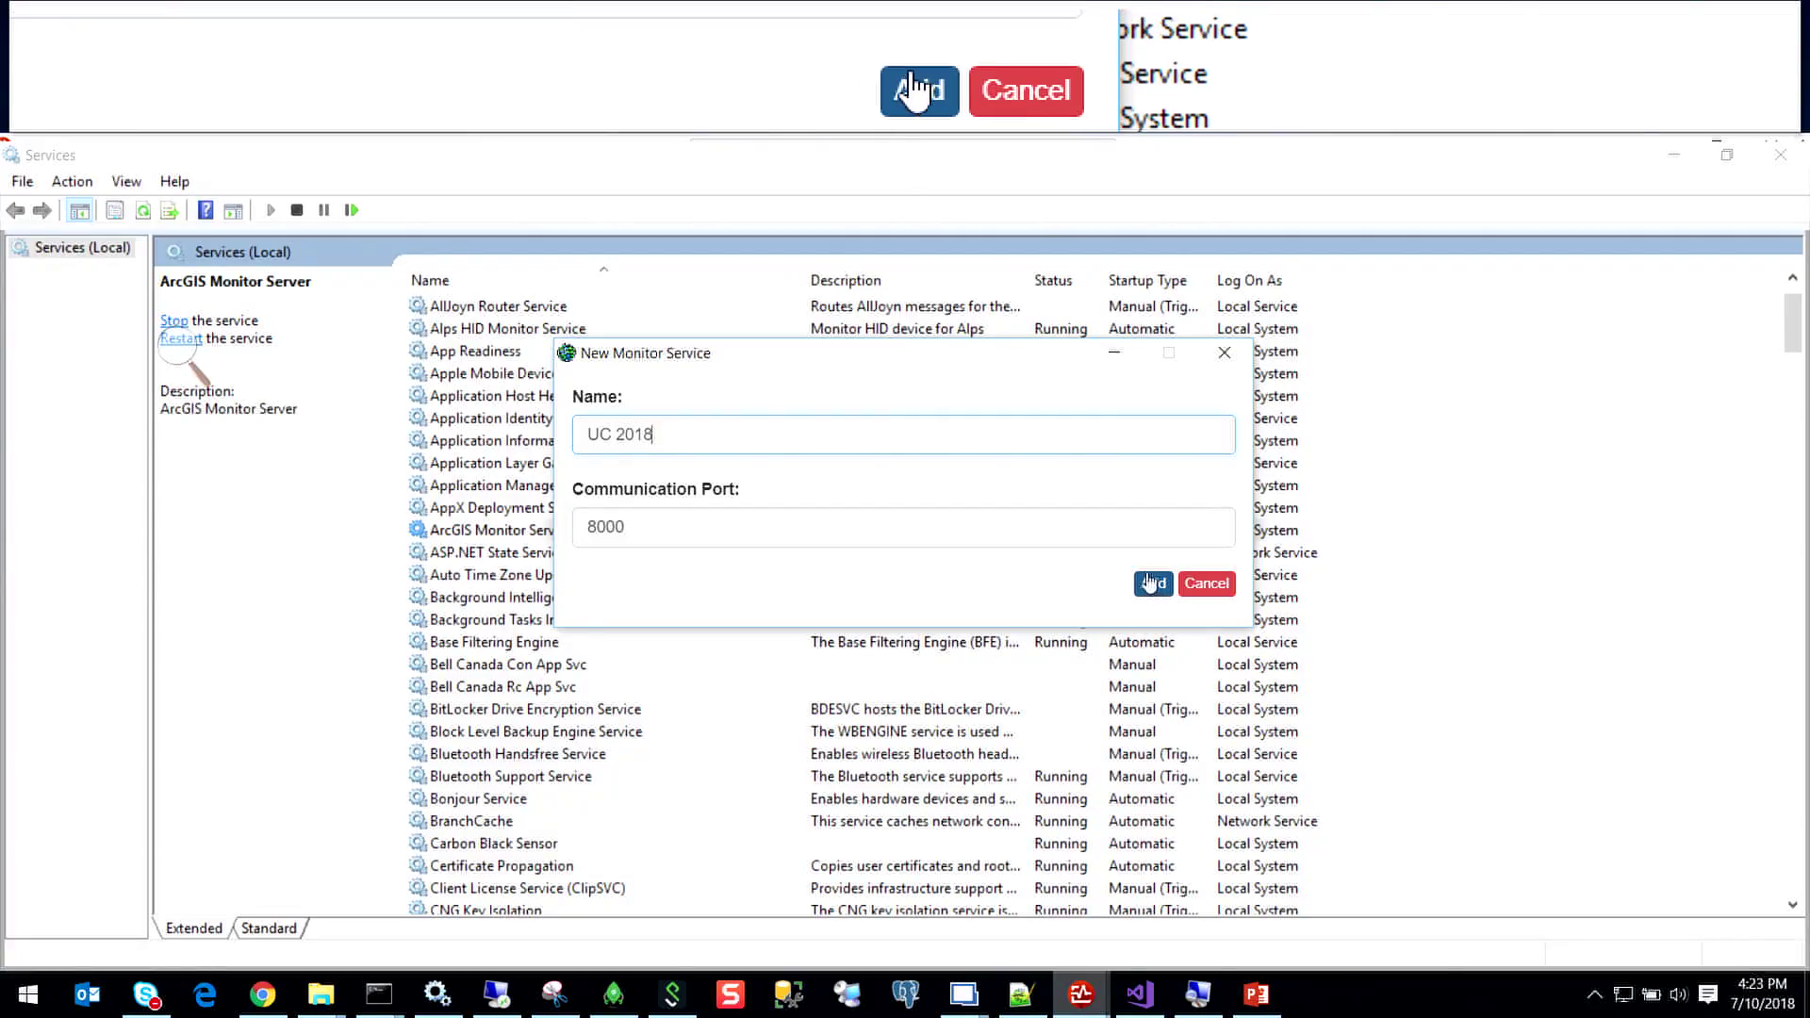
pyautogui.click(1150, 586)
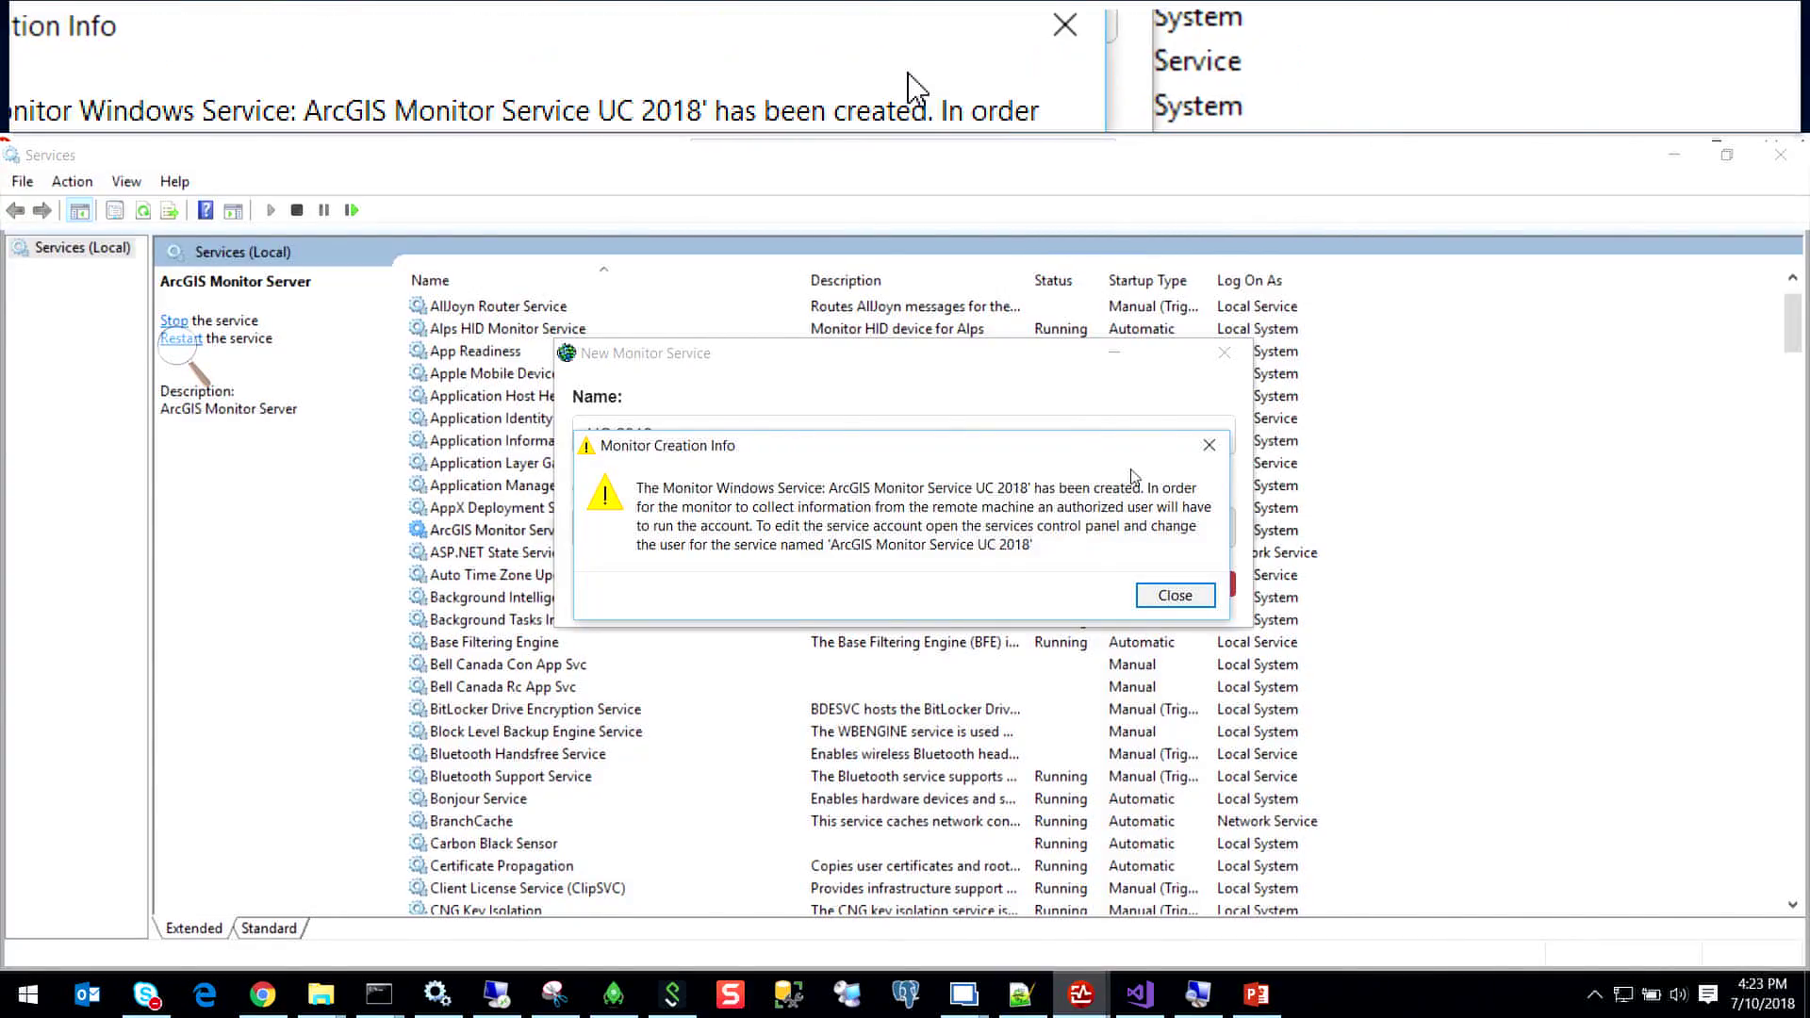
pyautogui.click(1176, 596)
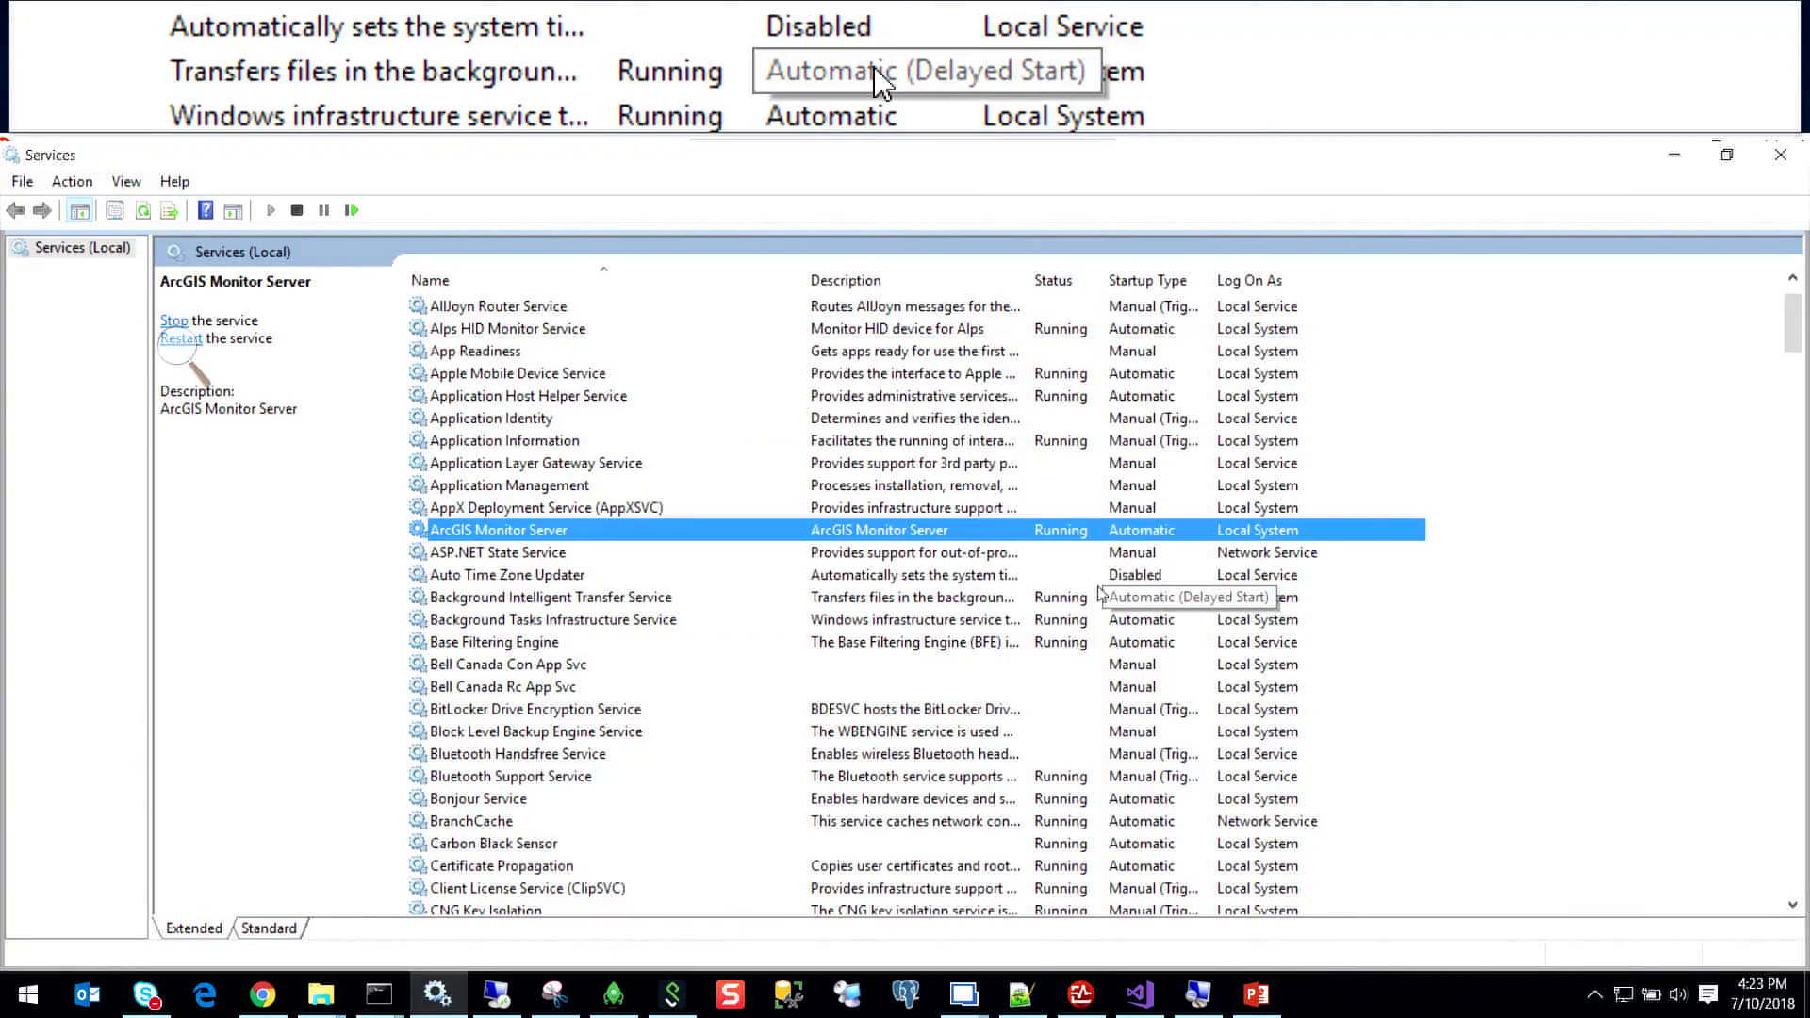
# - Refresh Services, confirm 'ArcGIS Monitor Service UC 2018' is listed, then return to PowerPoint
pyautogui.click(154, 216)
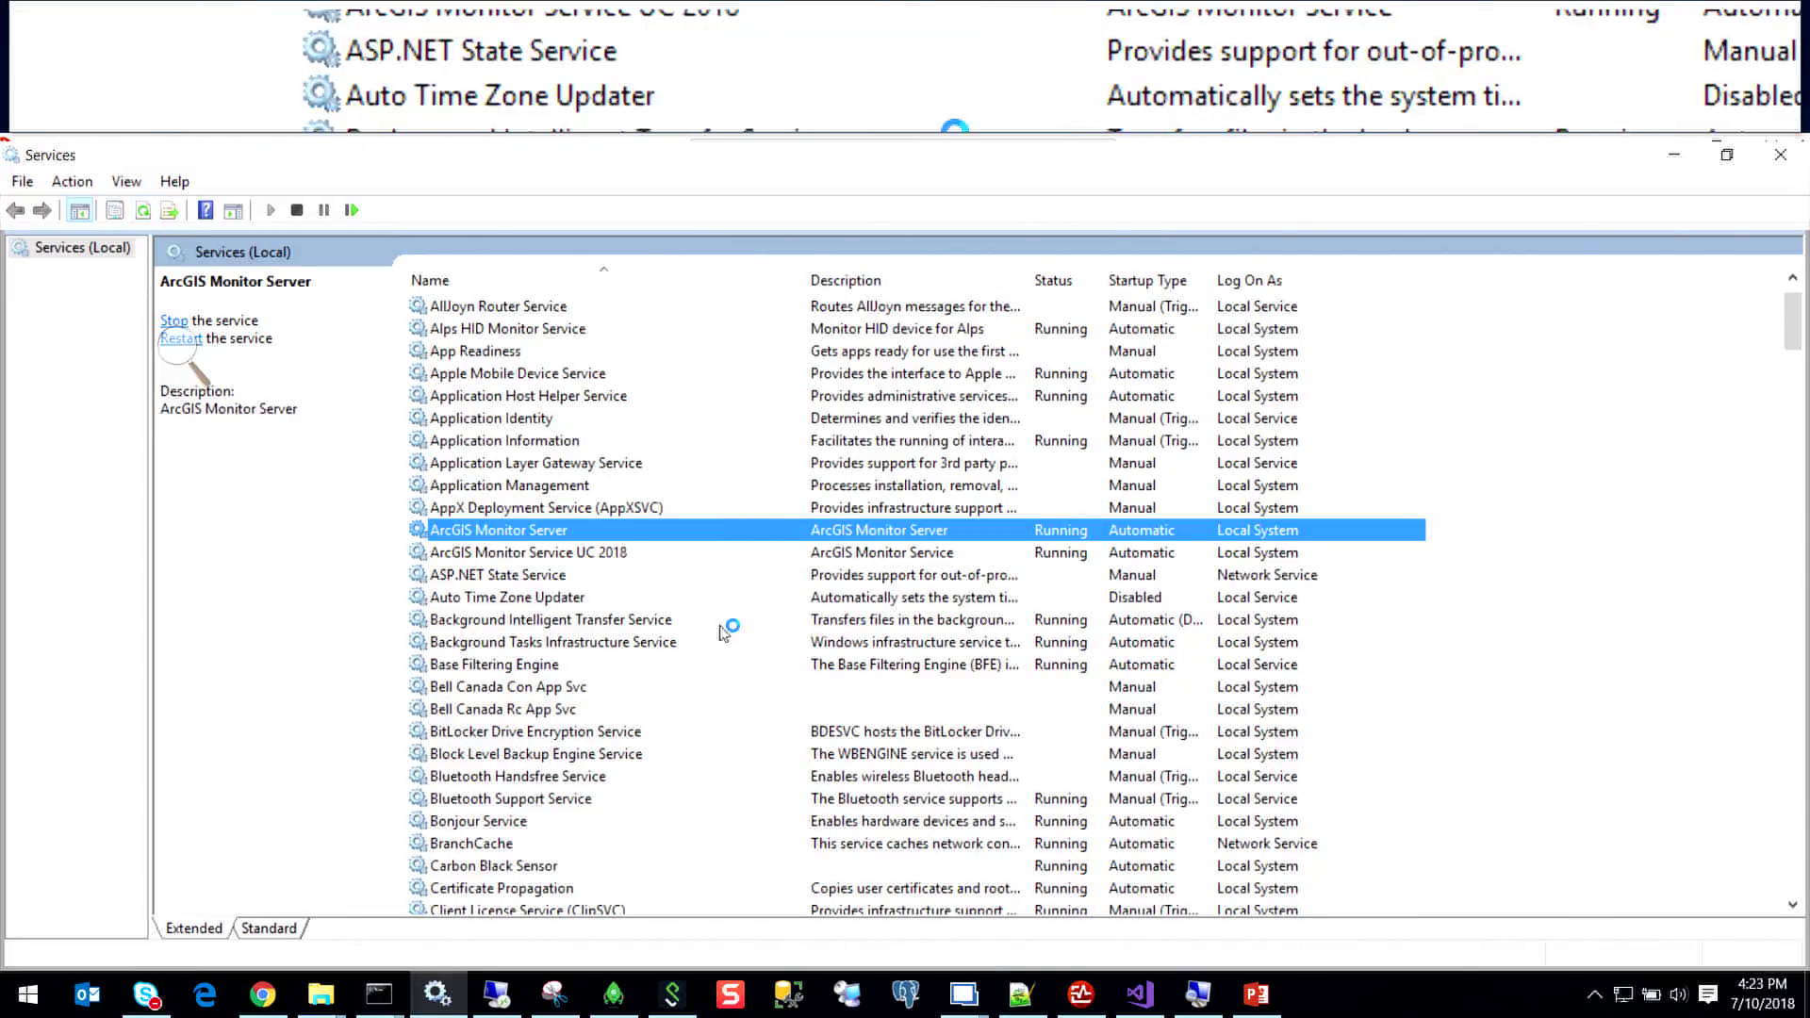
pyautogui.click(579, 556)
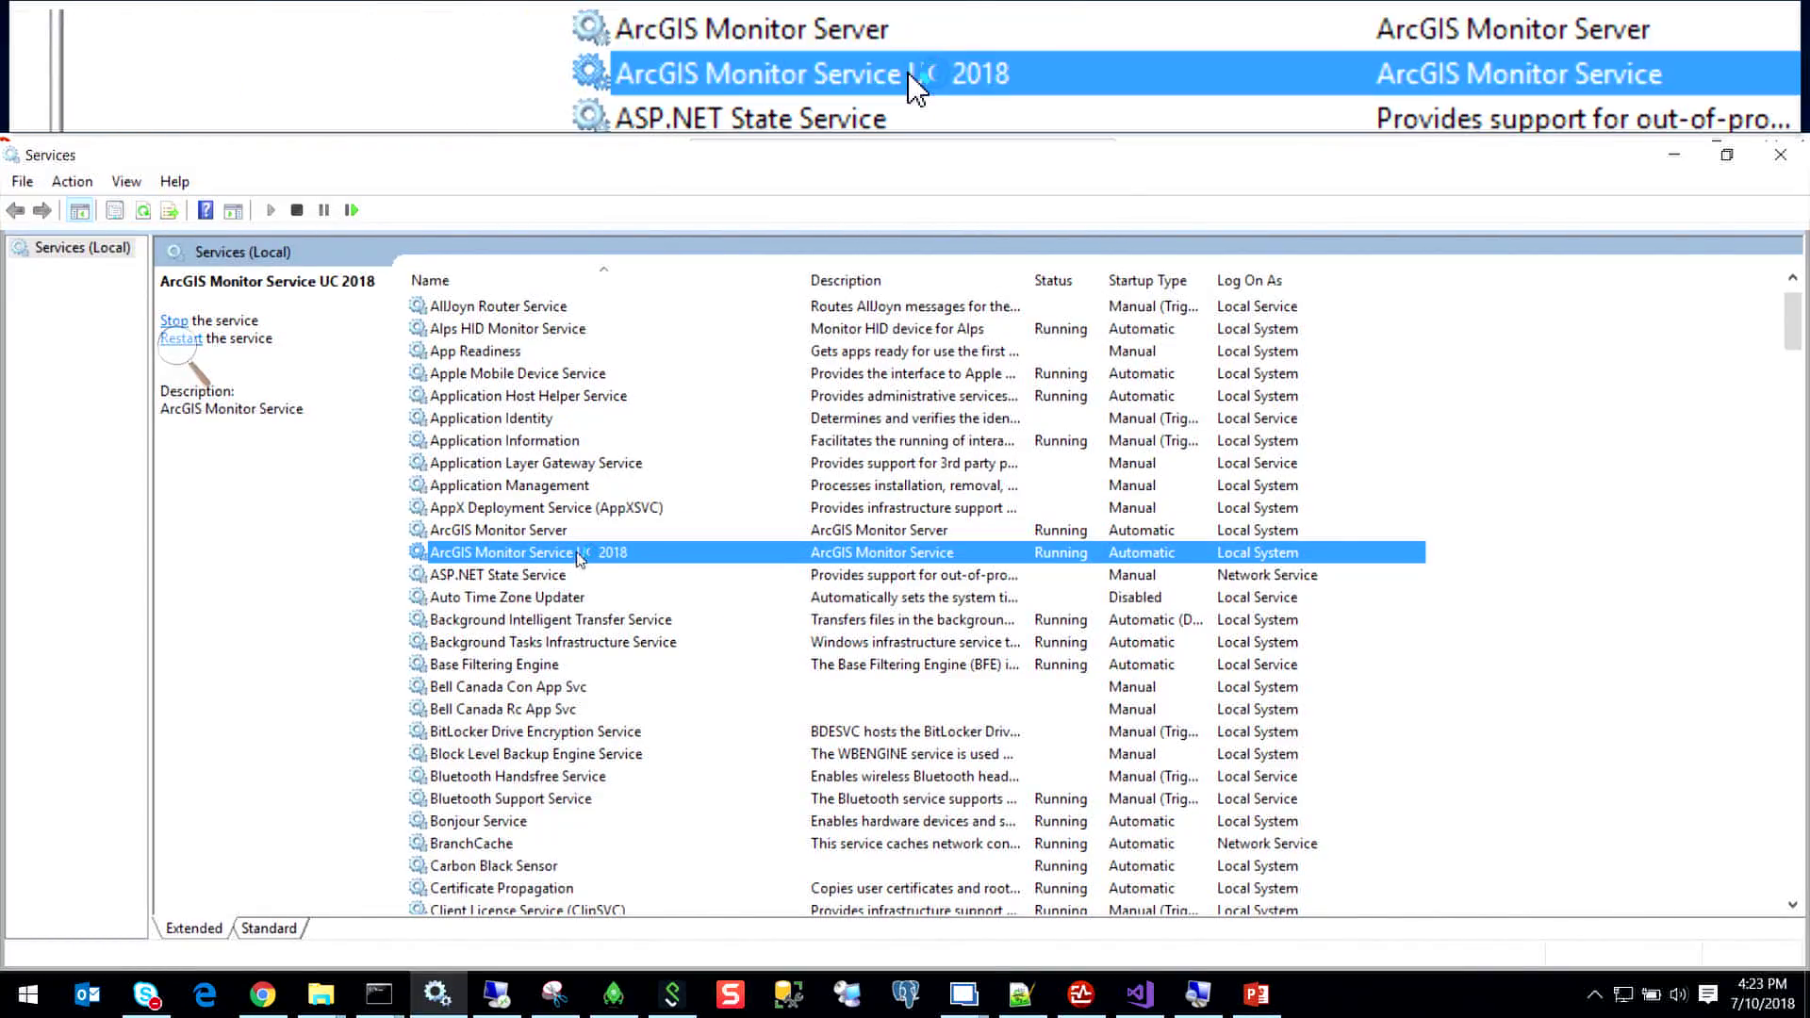
pyautogui.moveTo(1282, 1007)
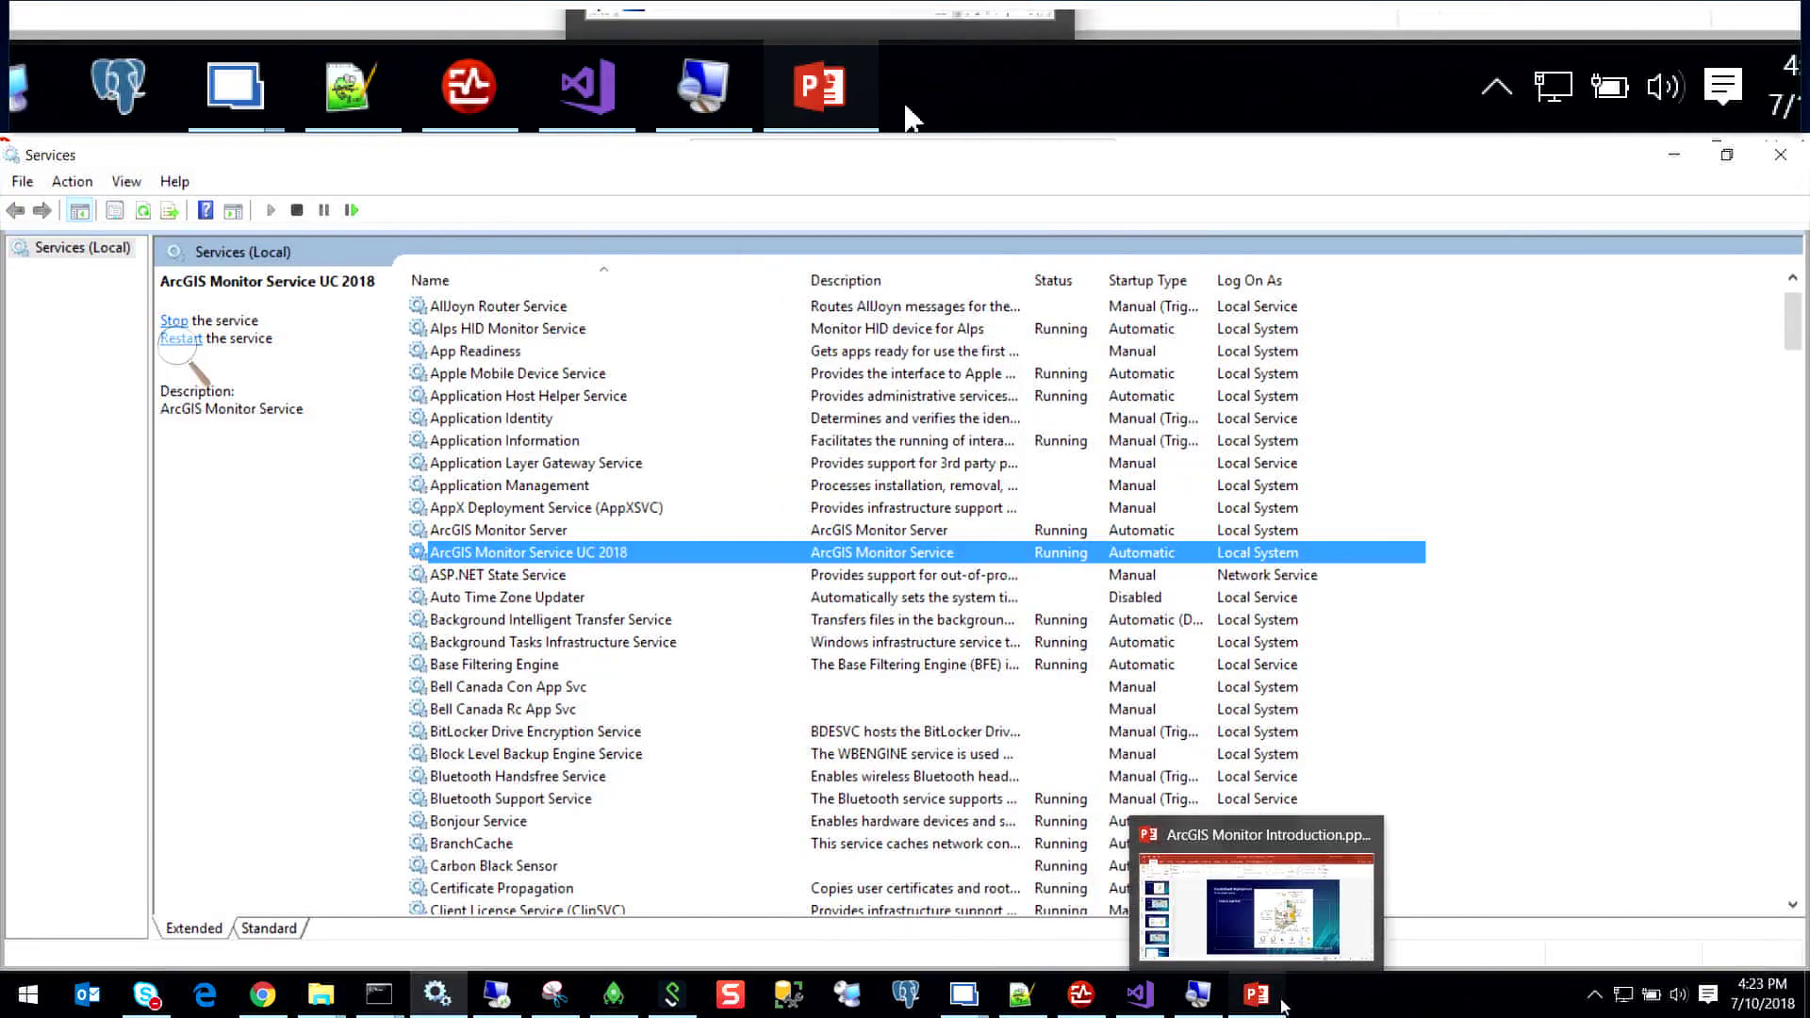
pyautogui.click(1282, 1007)
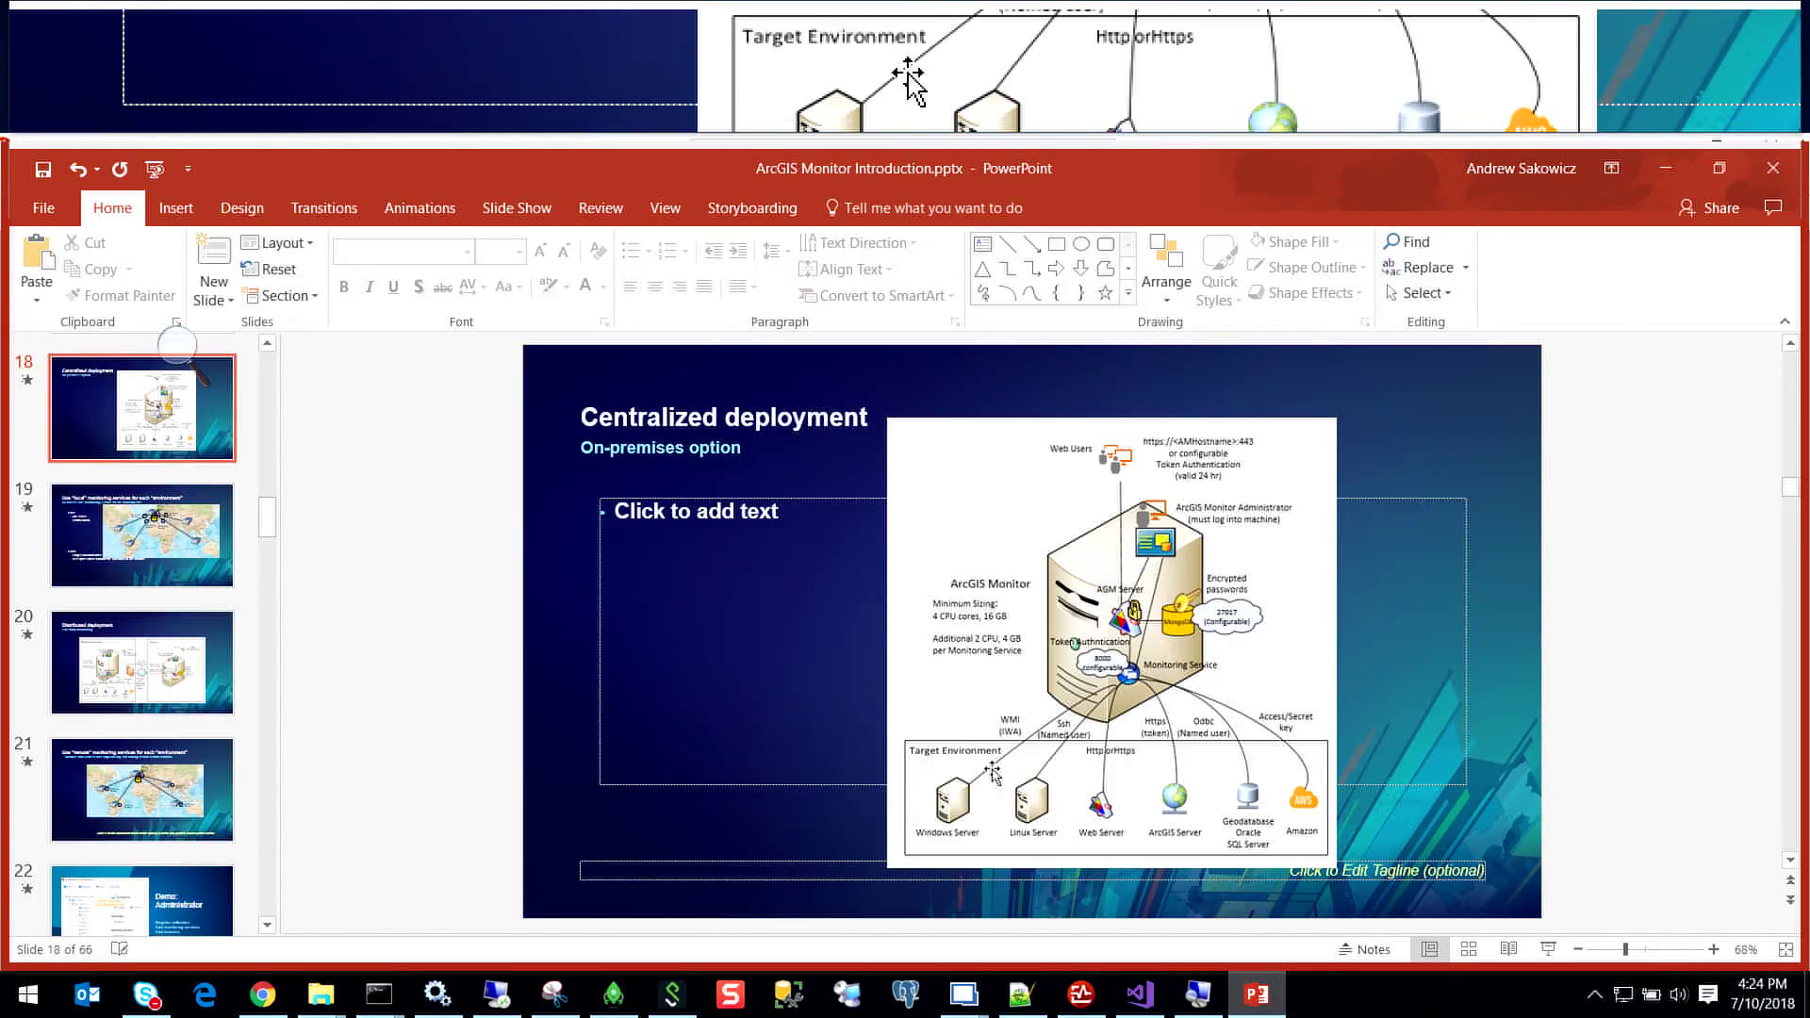
# - Add a new System monitor under UC 2018 and open its settings
pyautogui.click(1075, 924)
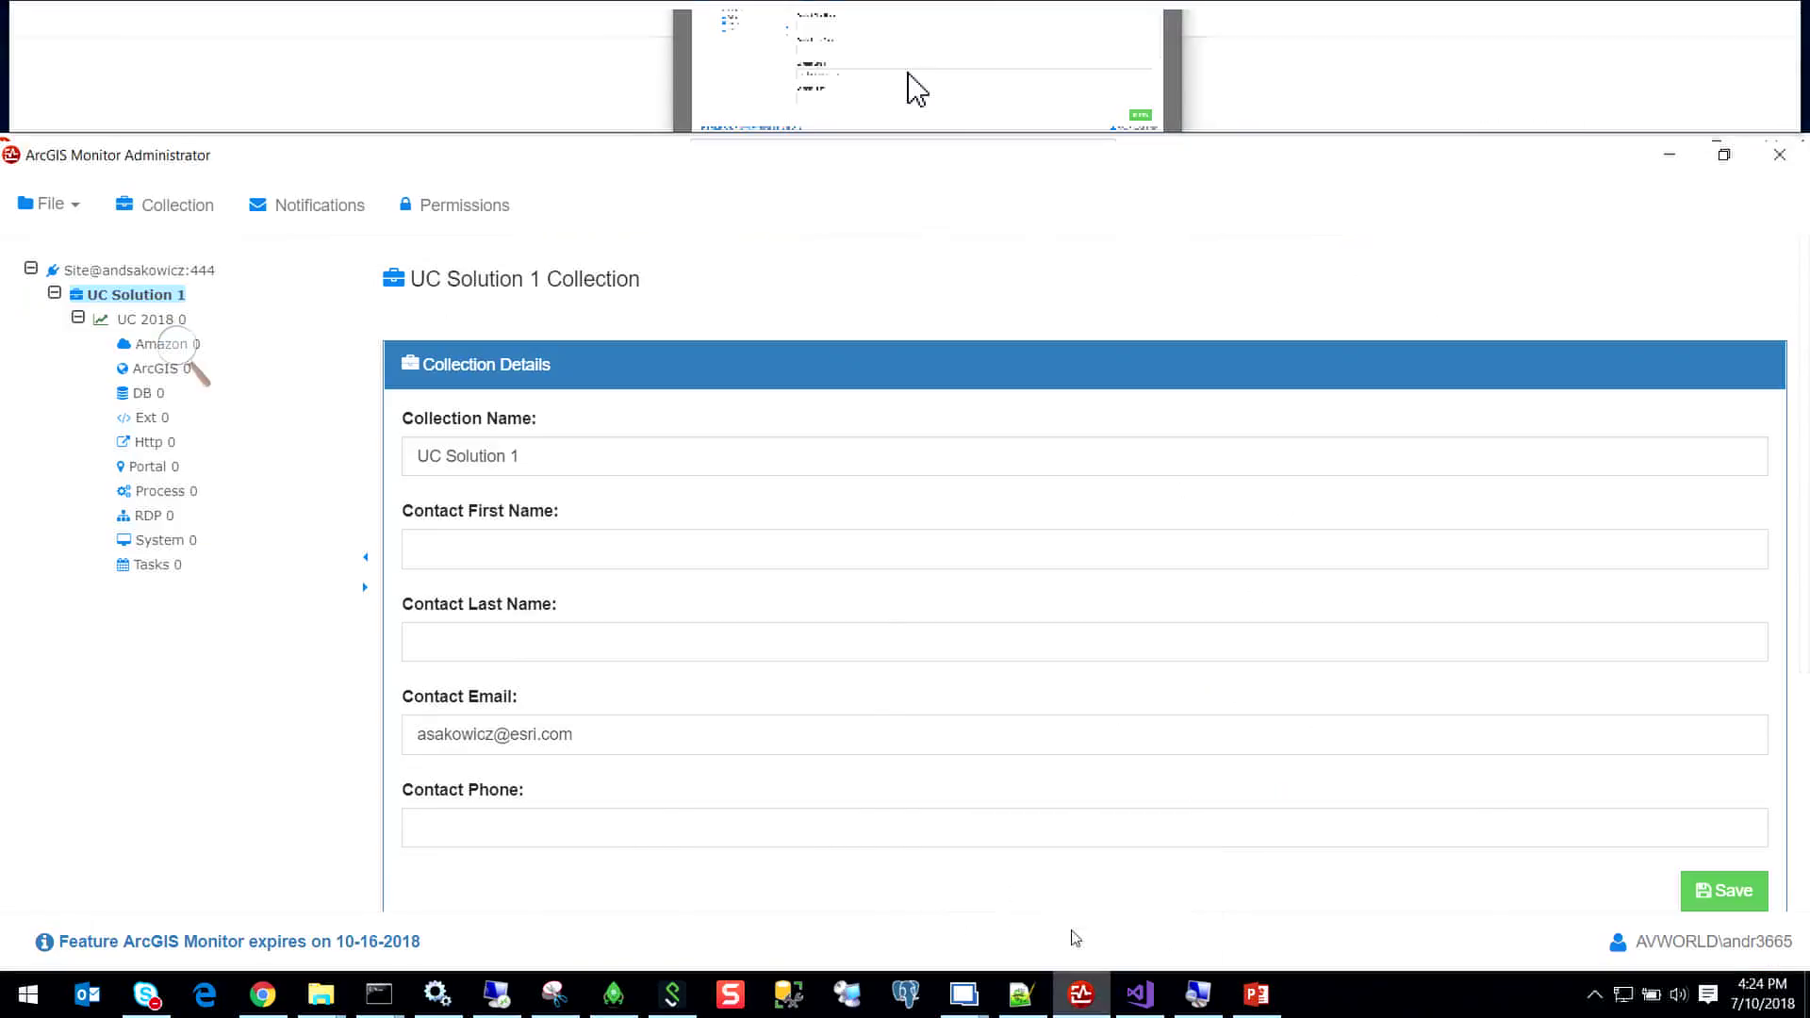
pyautogui.click(181, 540)
pyautogui.rightClick(181, 540)
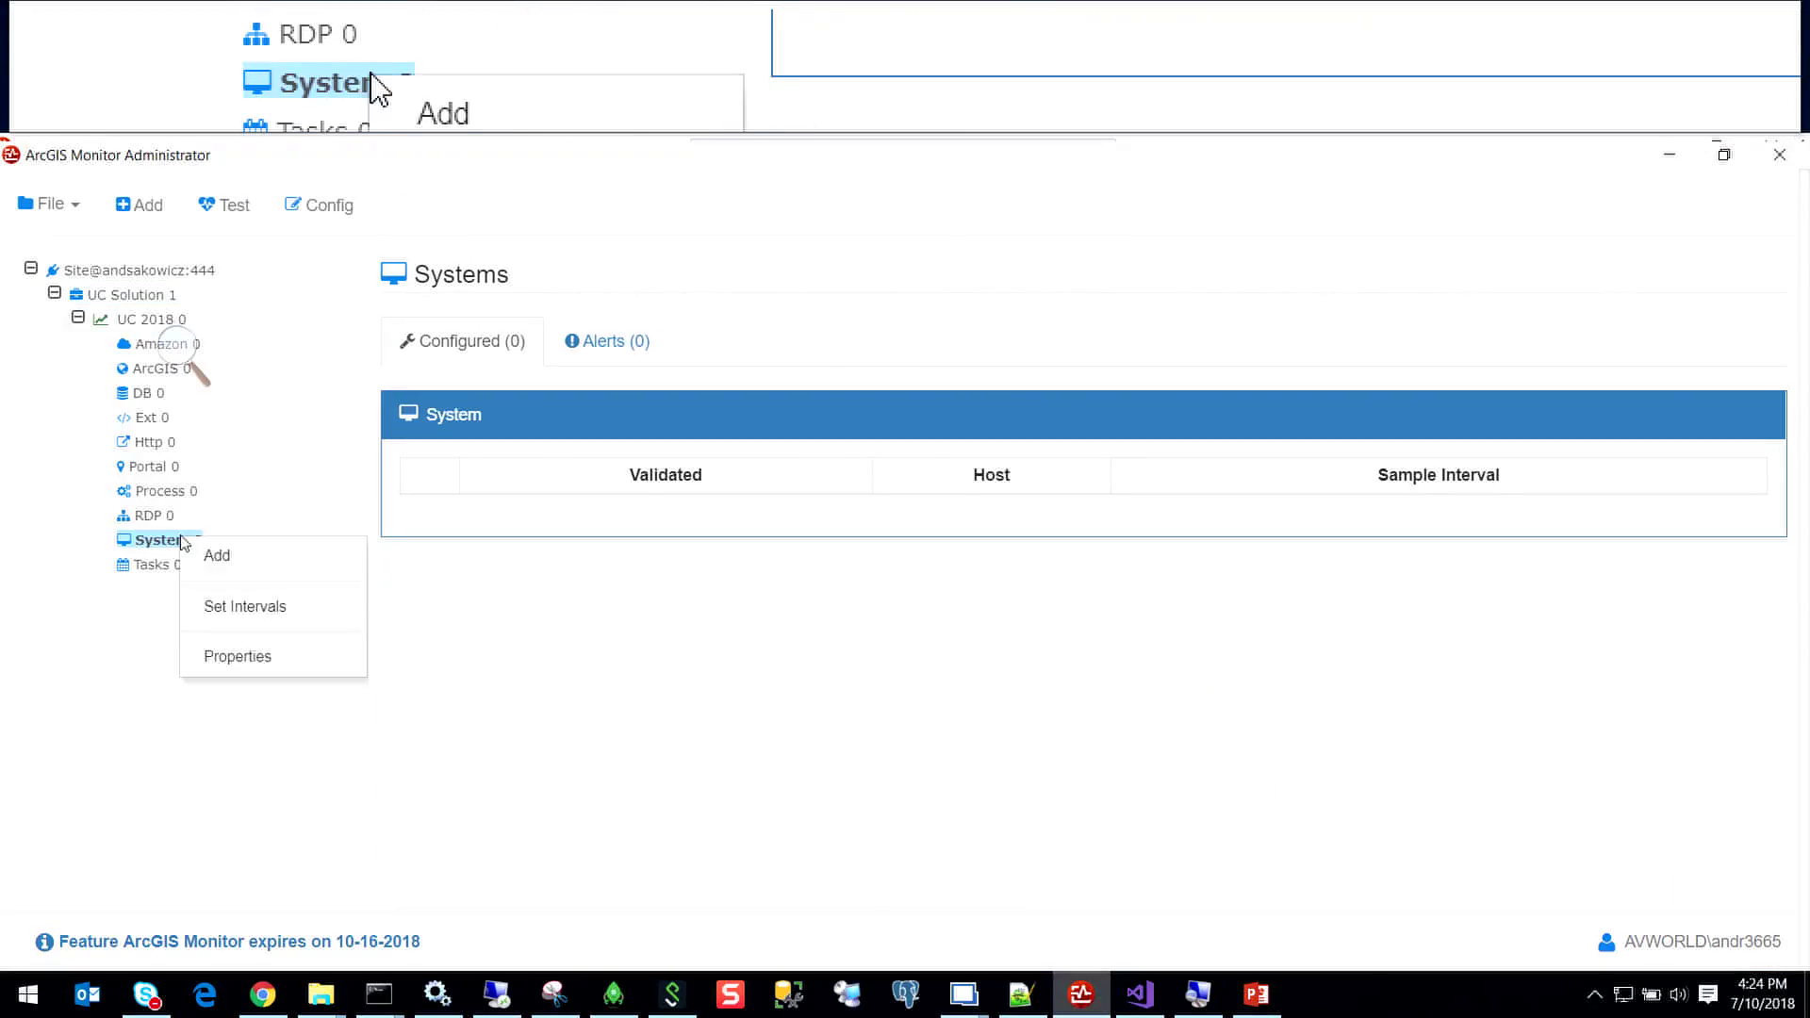
pyautogui.click(244, 563)
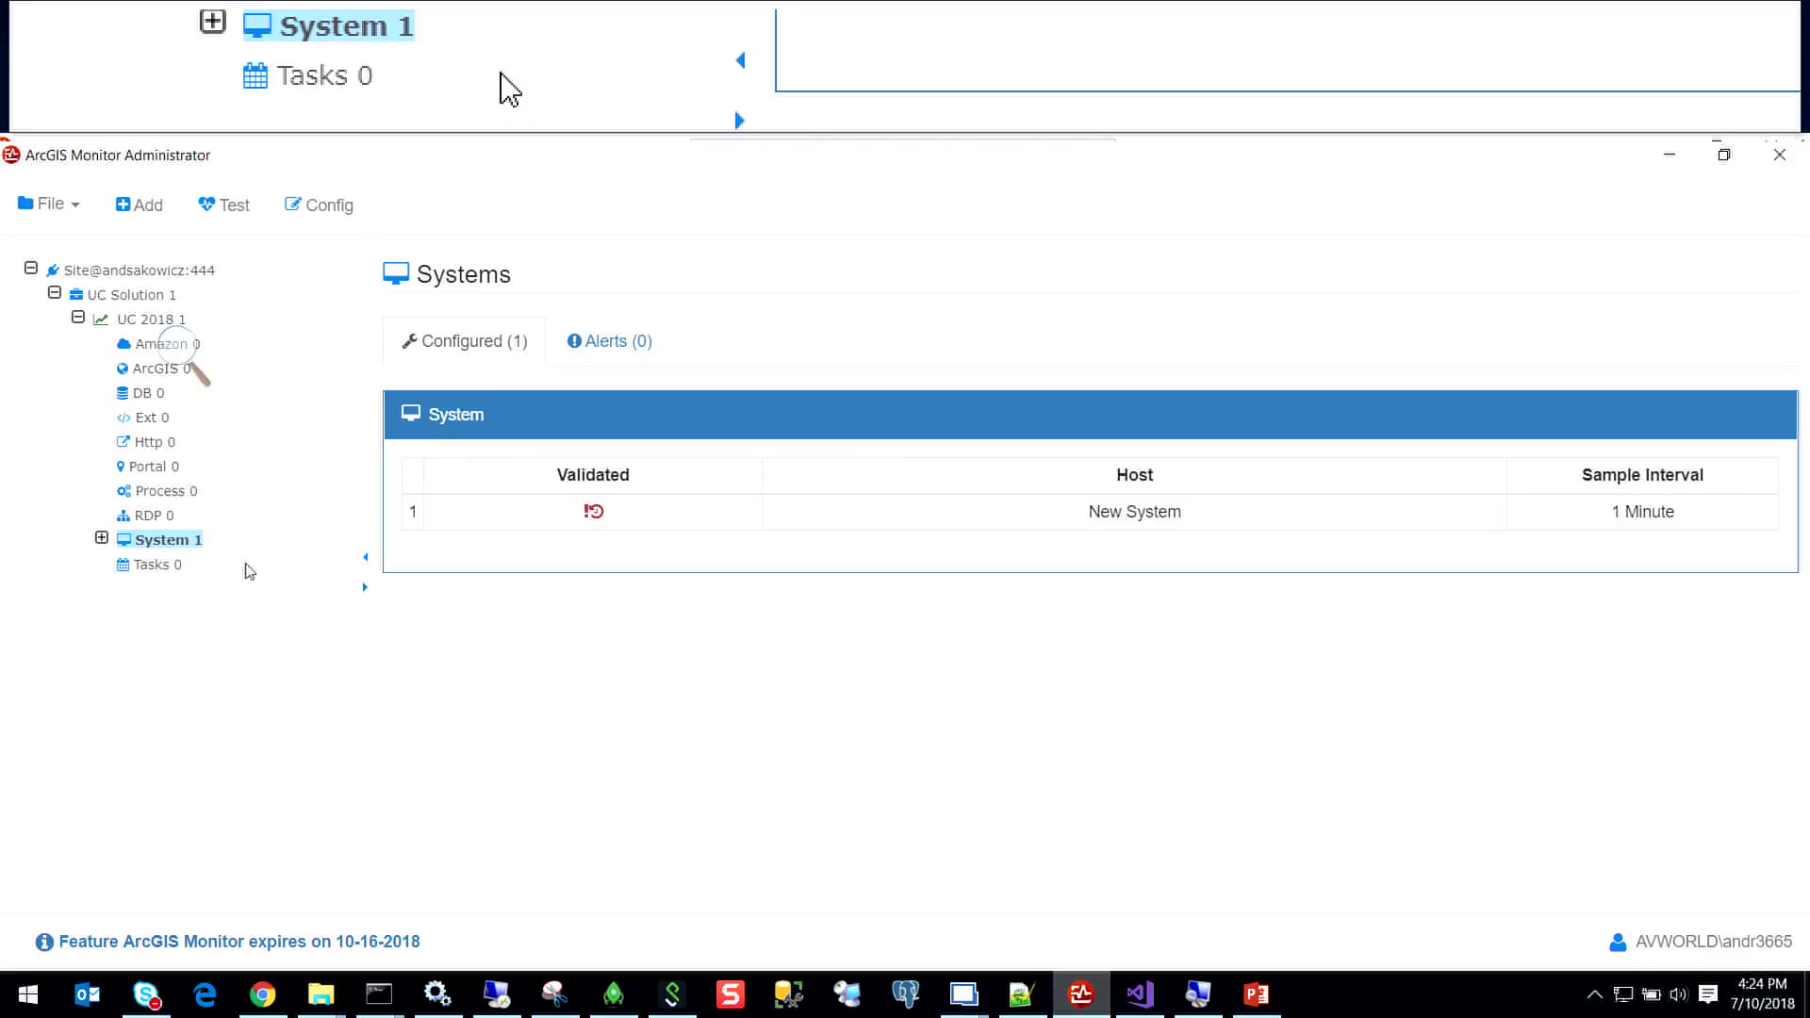
pyautogui.click(102, 537)
pyautogui.click(233, 568)
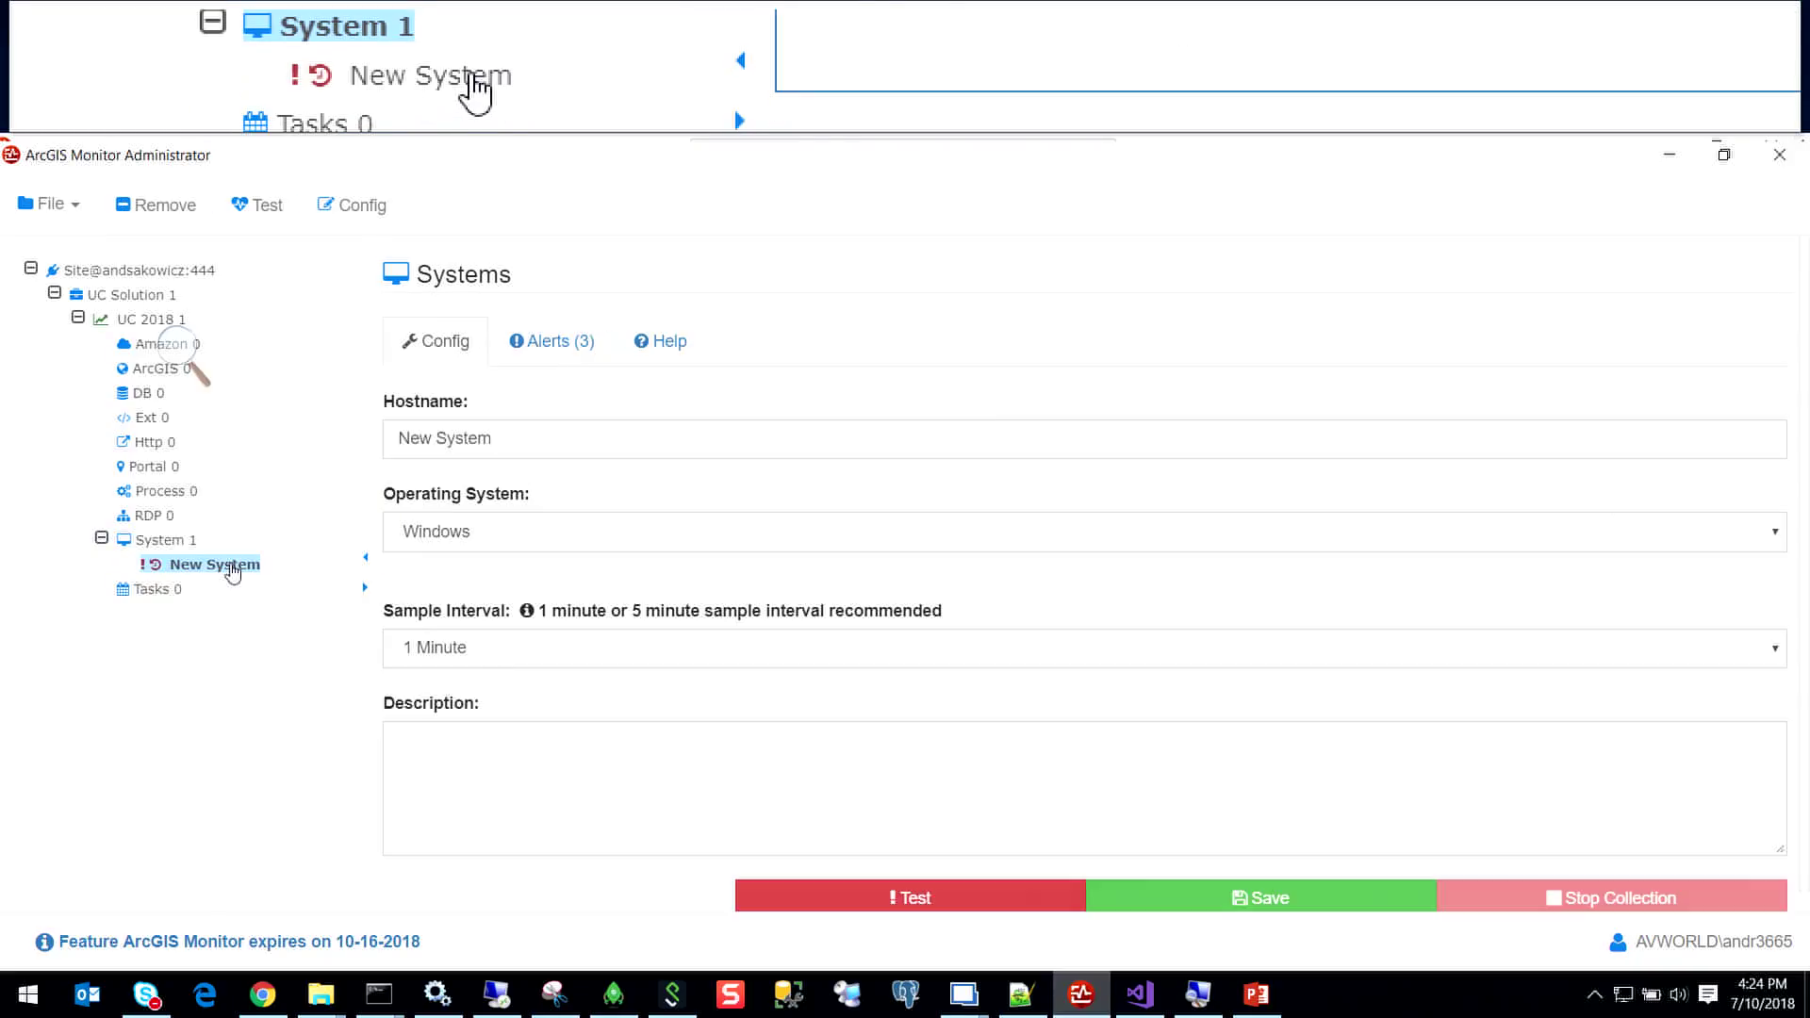
# - Set the monitor's hostname to localhost and run its test
pyautogui.click(474, 443)
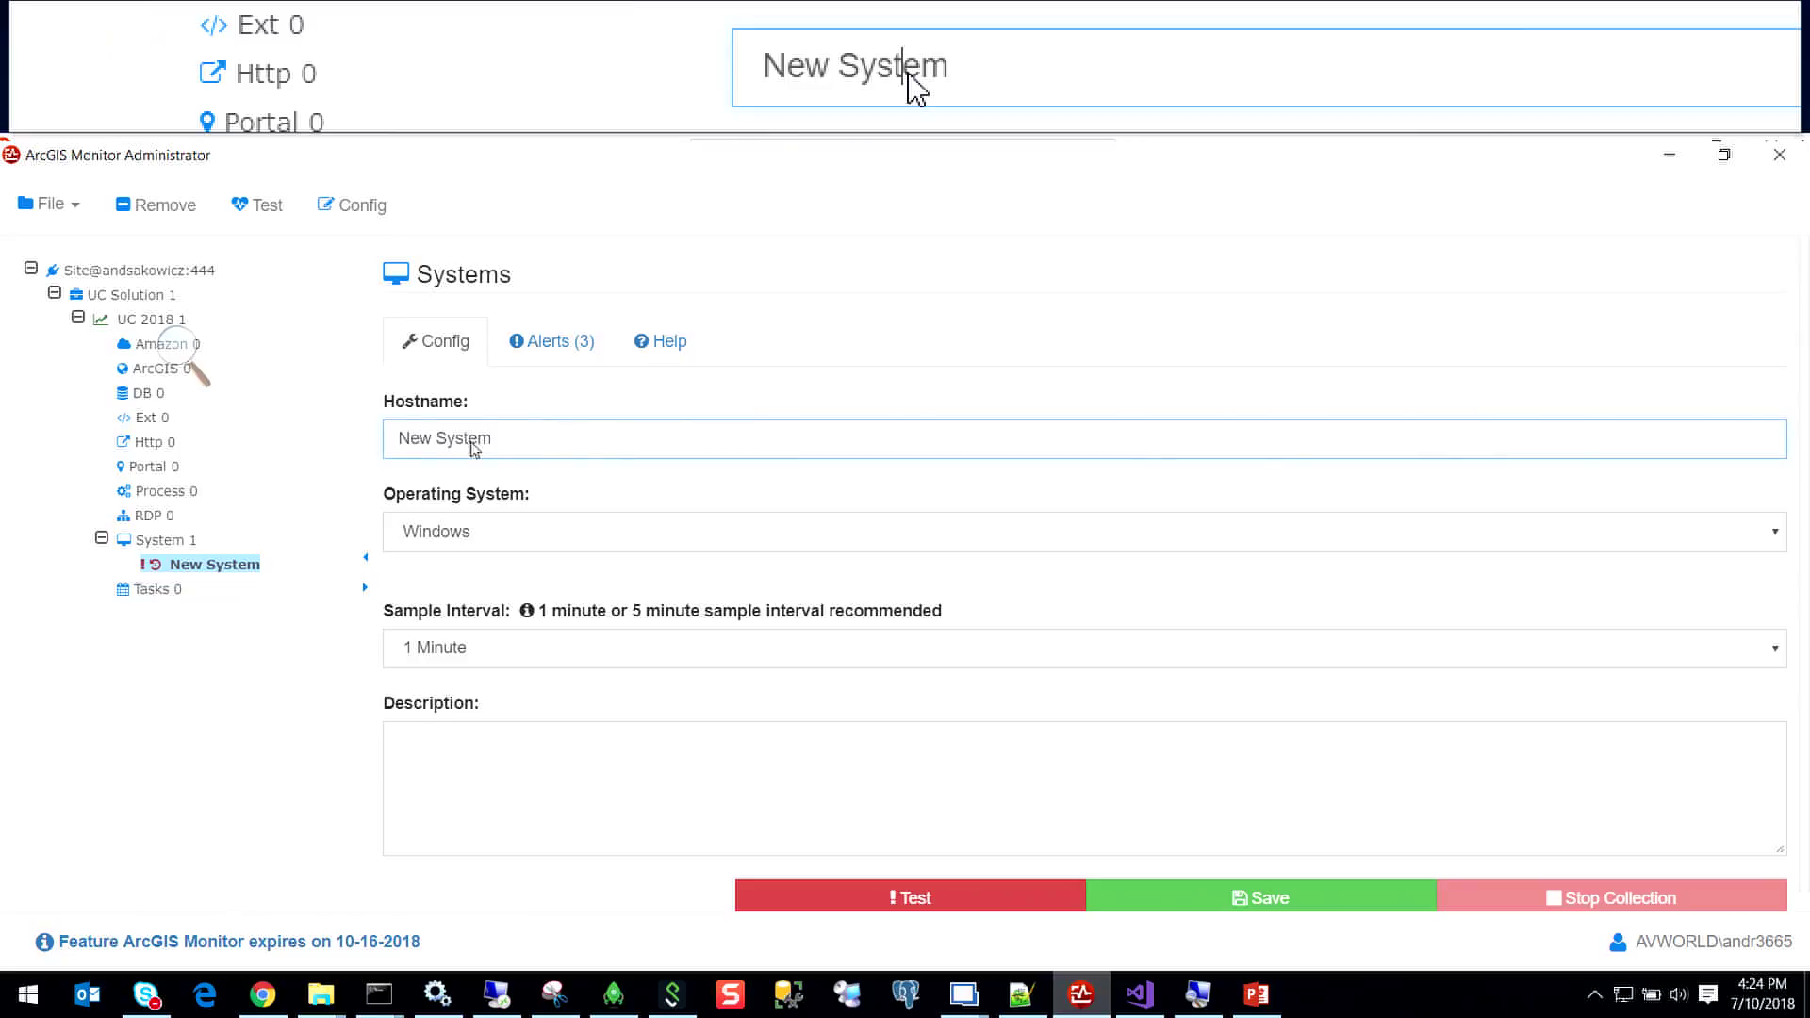
pyautogui.write('lp')
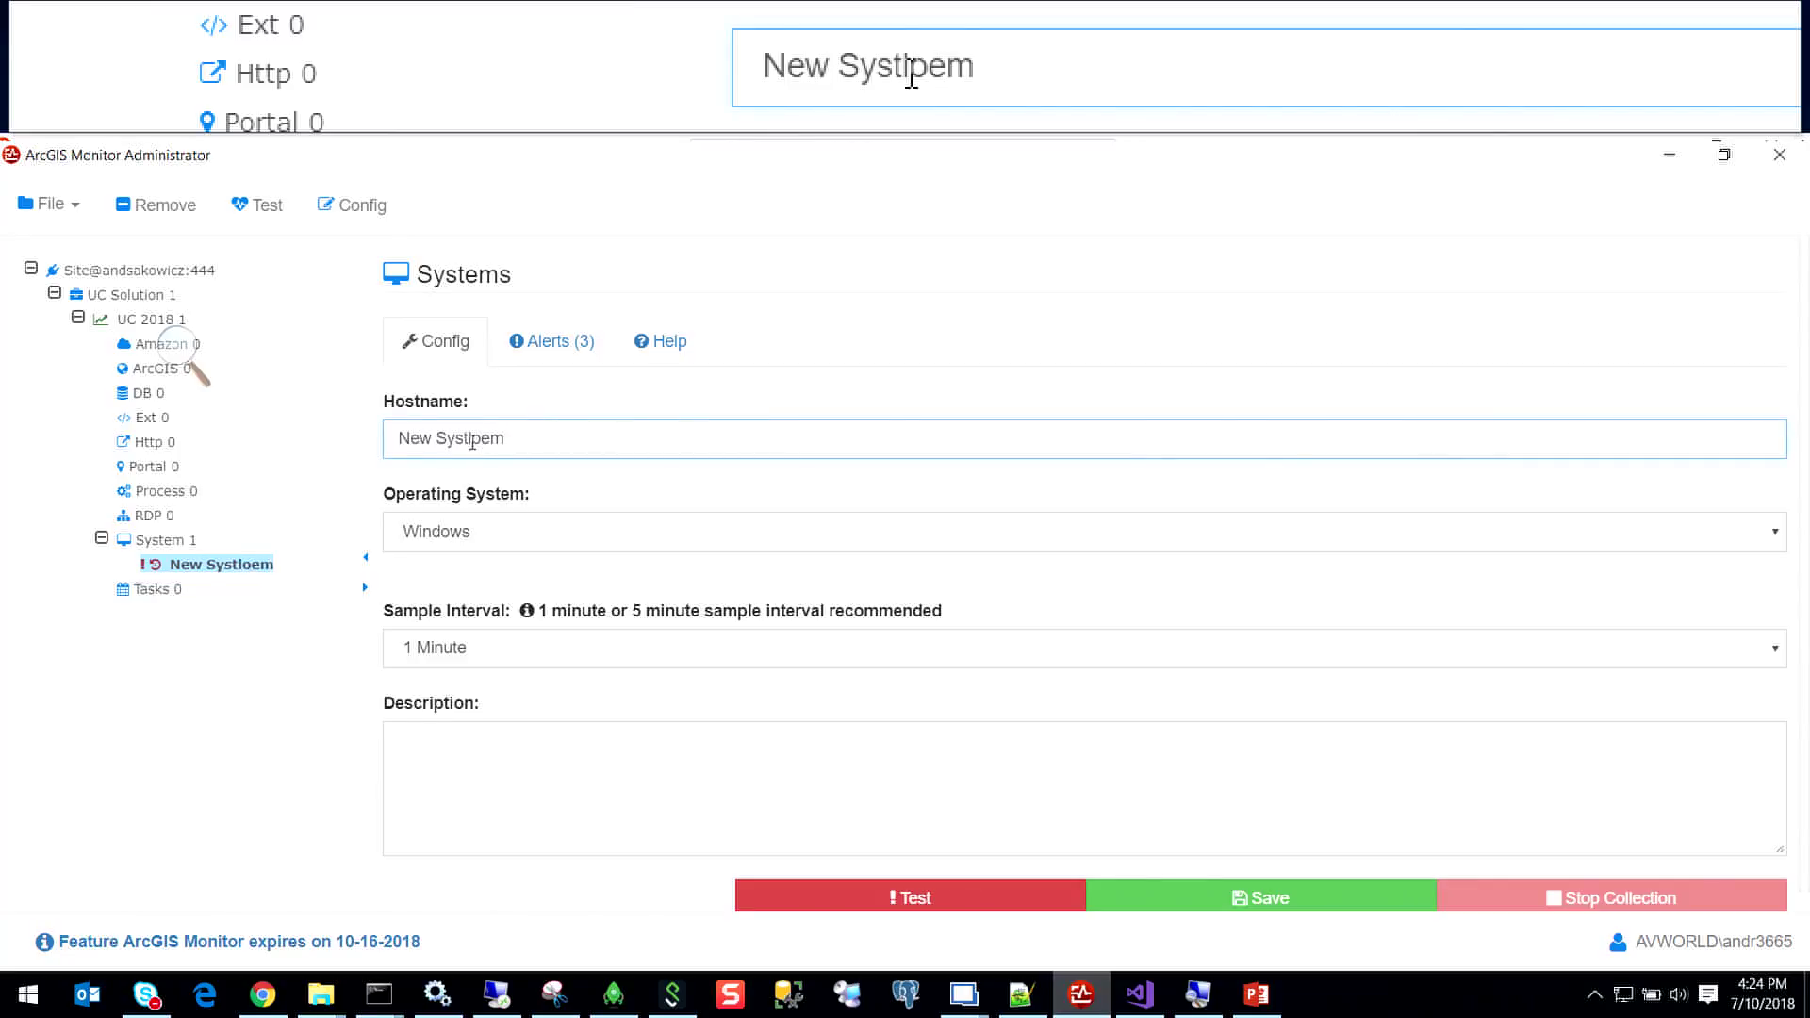
pyautogui.press('BackSpace')
pyautogui.press('BackSpace')
pyautogui.press('BackSpace')
pyautogui.press('BackSpace')
pyautogui.press('BackSpace')
pyautogui.press('BackSpace')
pyautogui.press('BackSpace')
pyautogui.press('BackSpace')
pyautogui.press('BackSpace')
pyautogui.press('BackSpace')
pyautogui.press('BackSpace')
pyautogui.press('BackSpace')
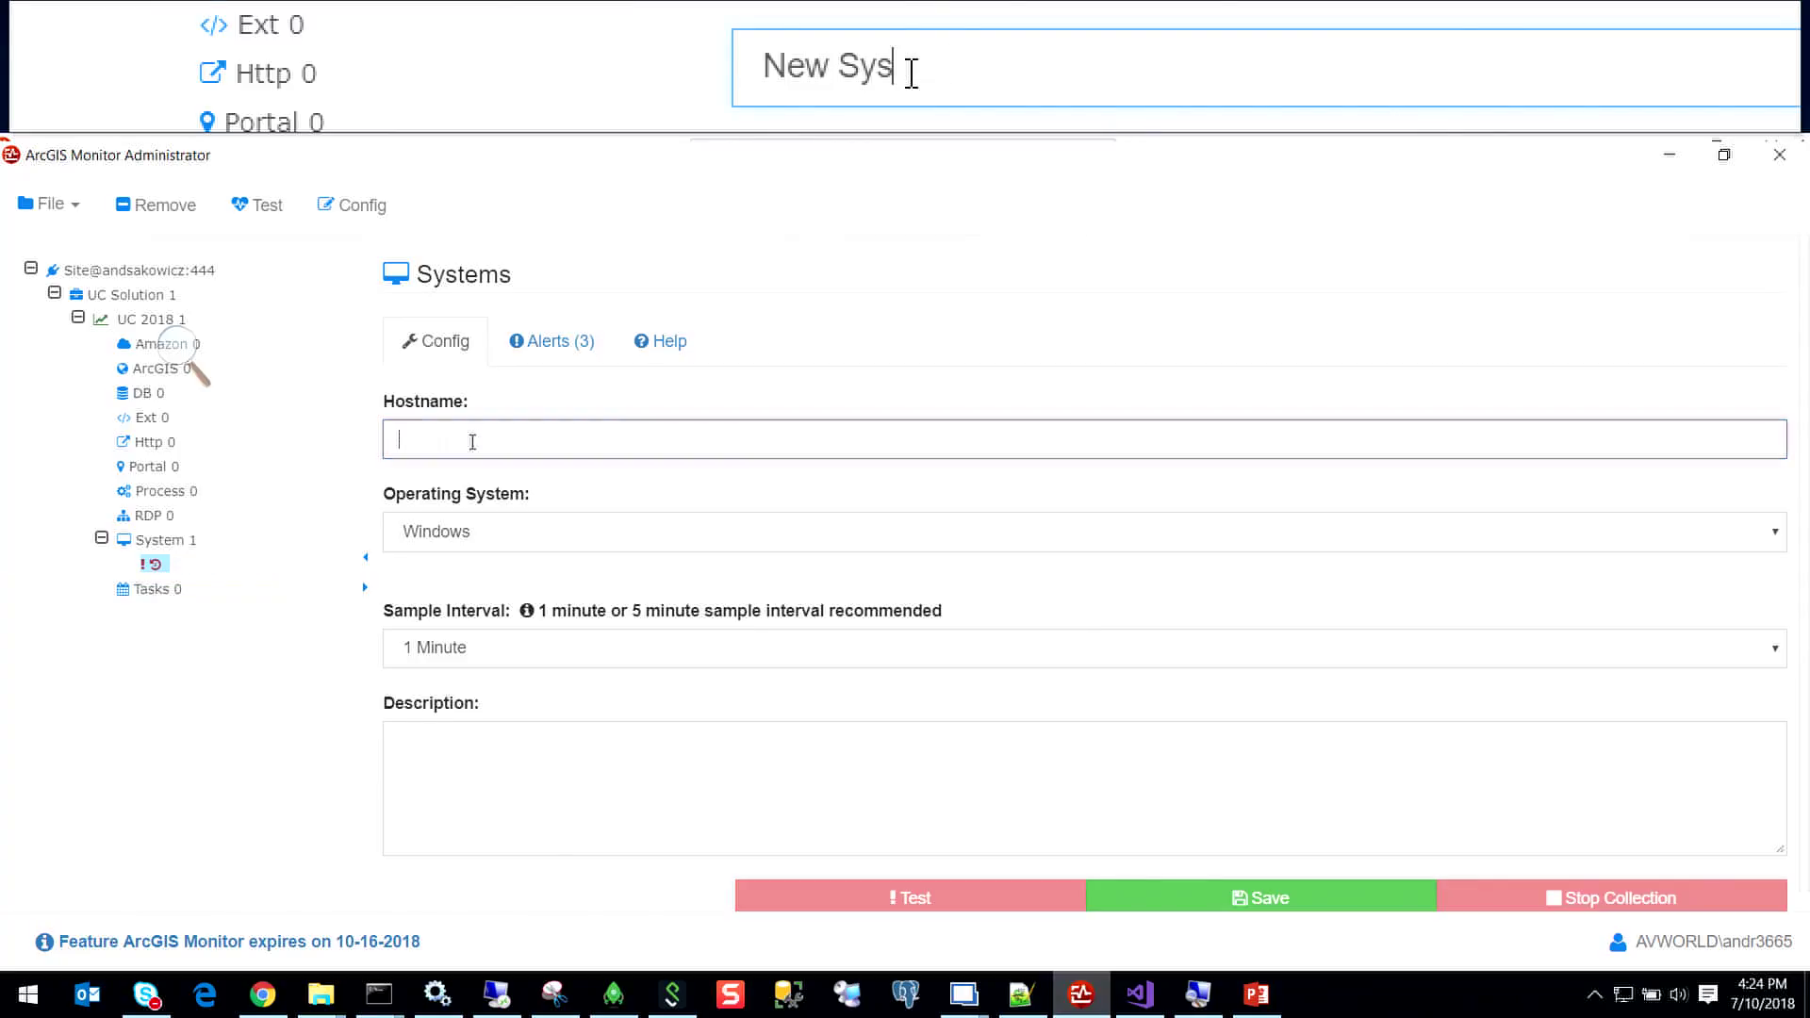
pyautogui.write('localhost')
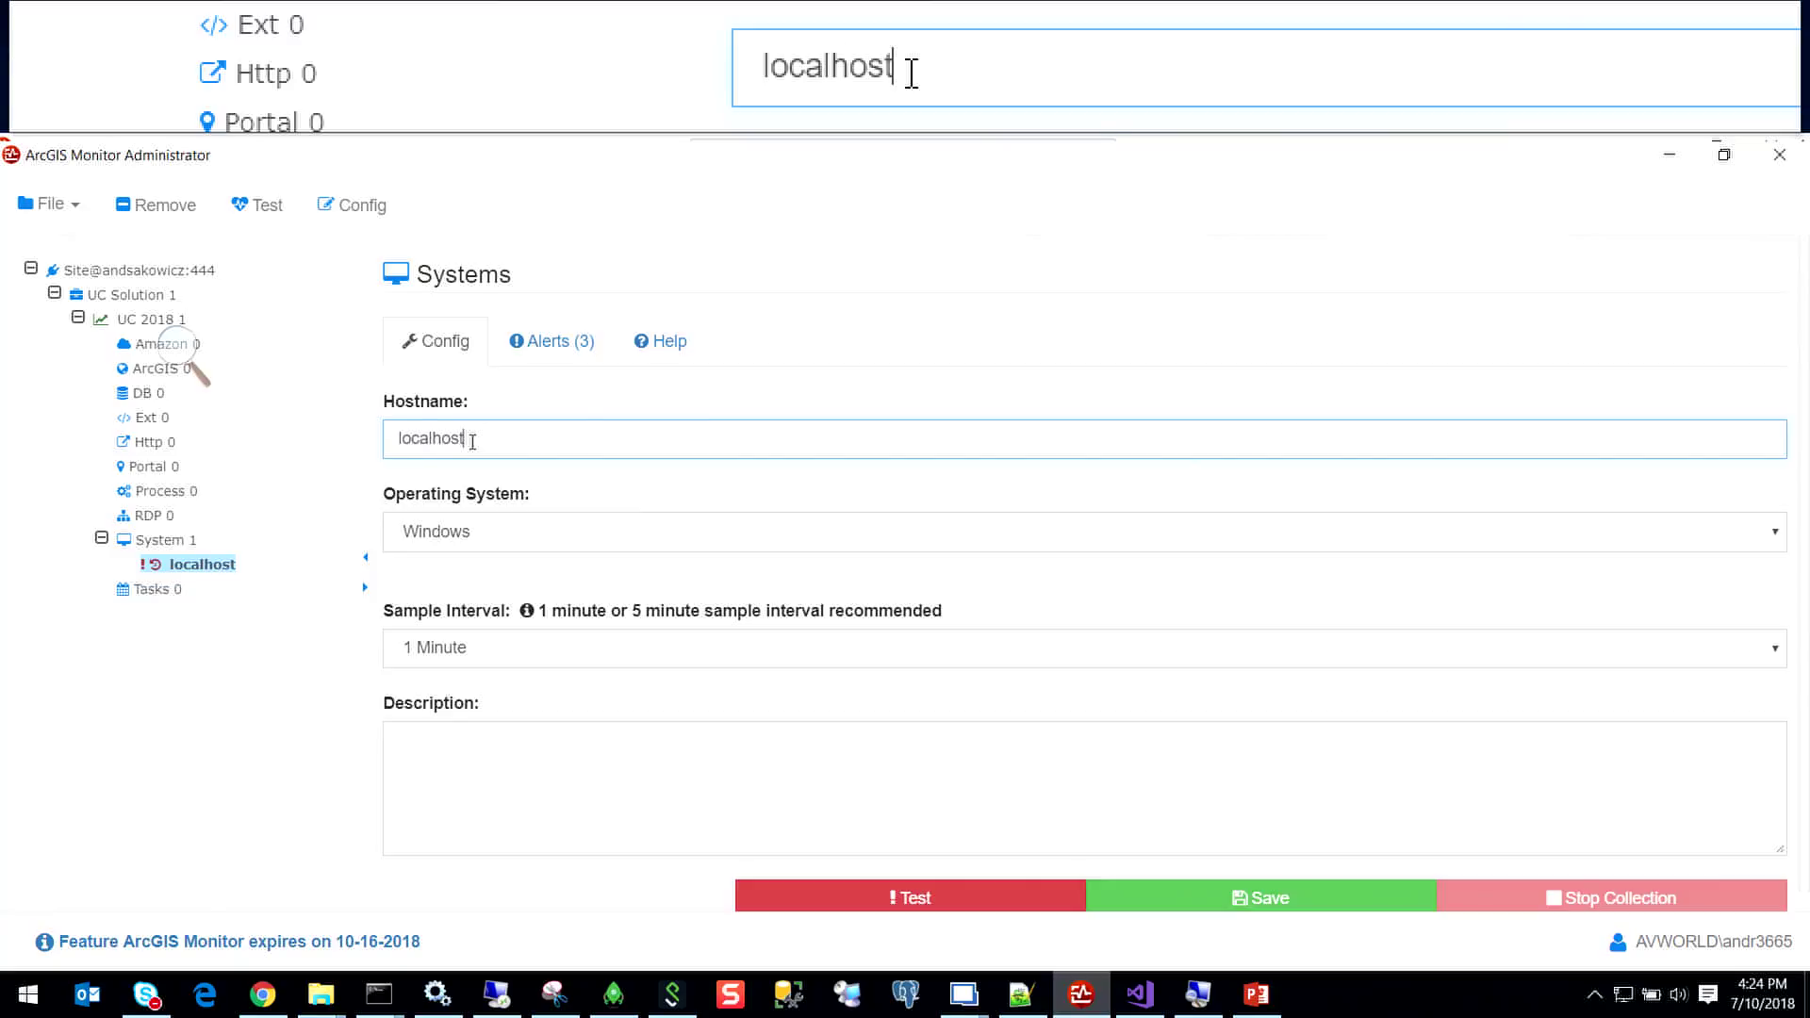
pyautogui.click(986, 895)
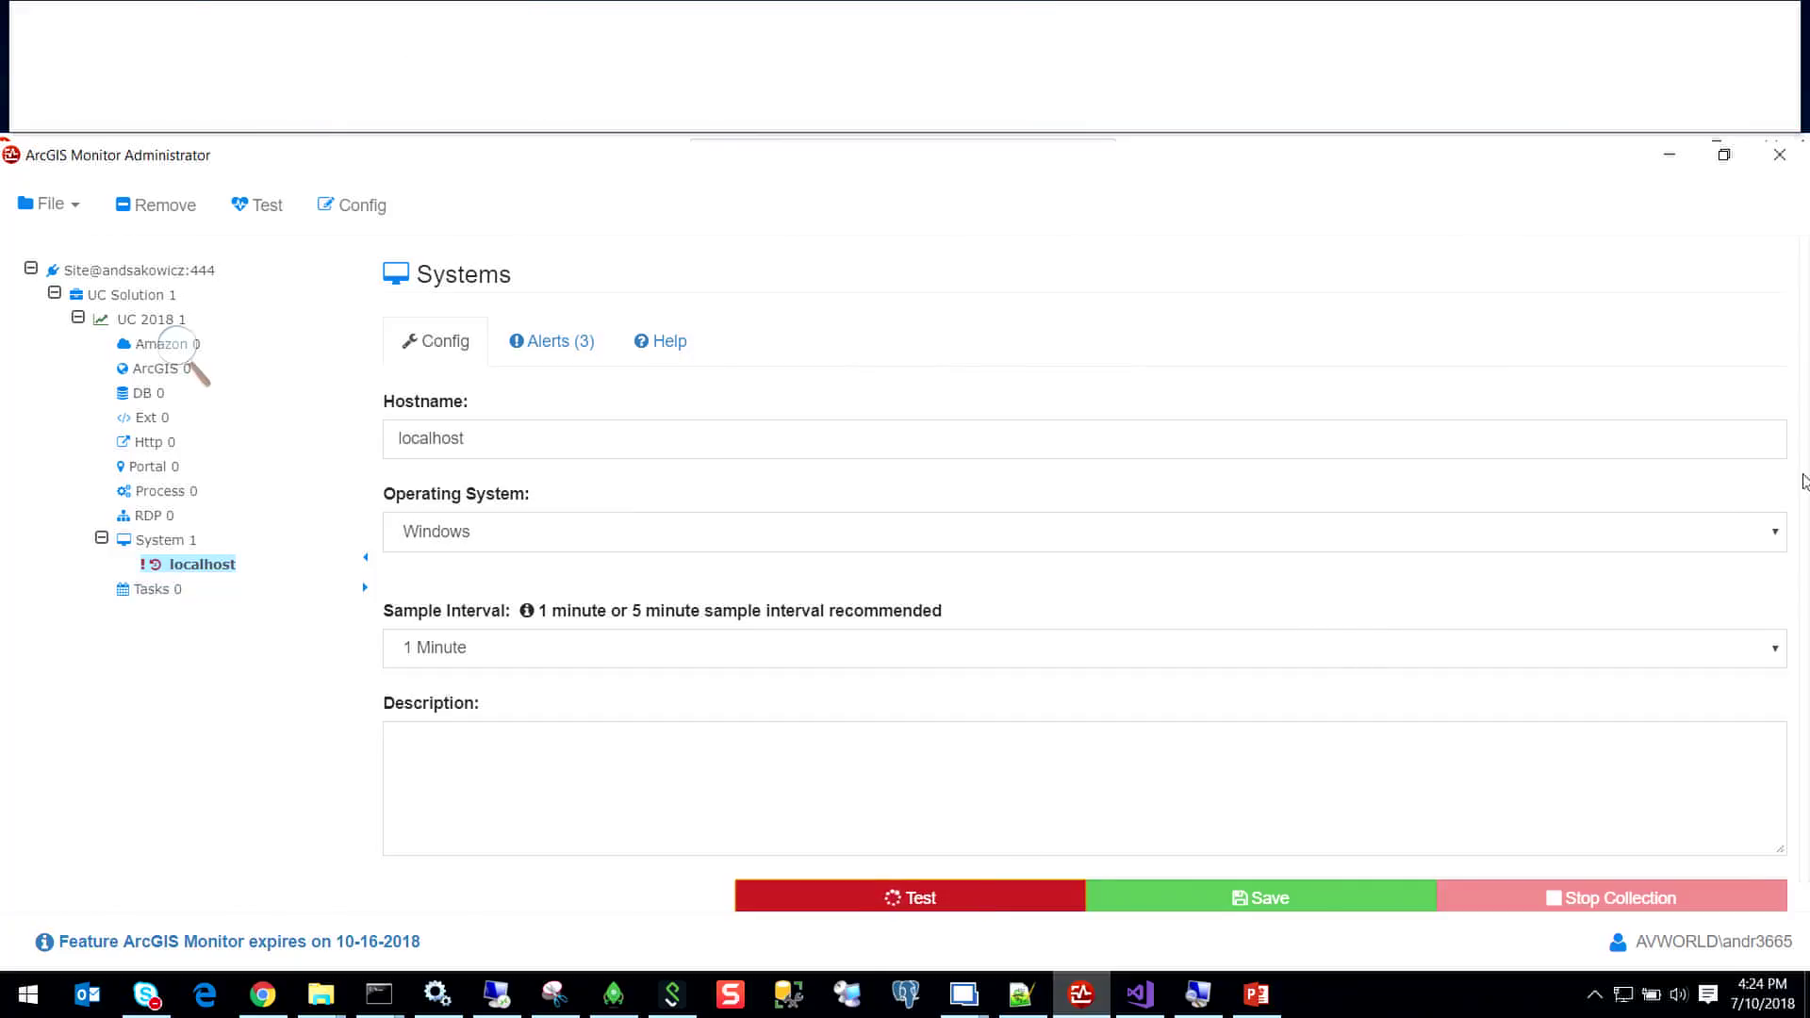
pyautogui.scroll(-2, 1805, 396)
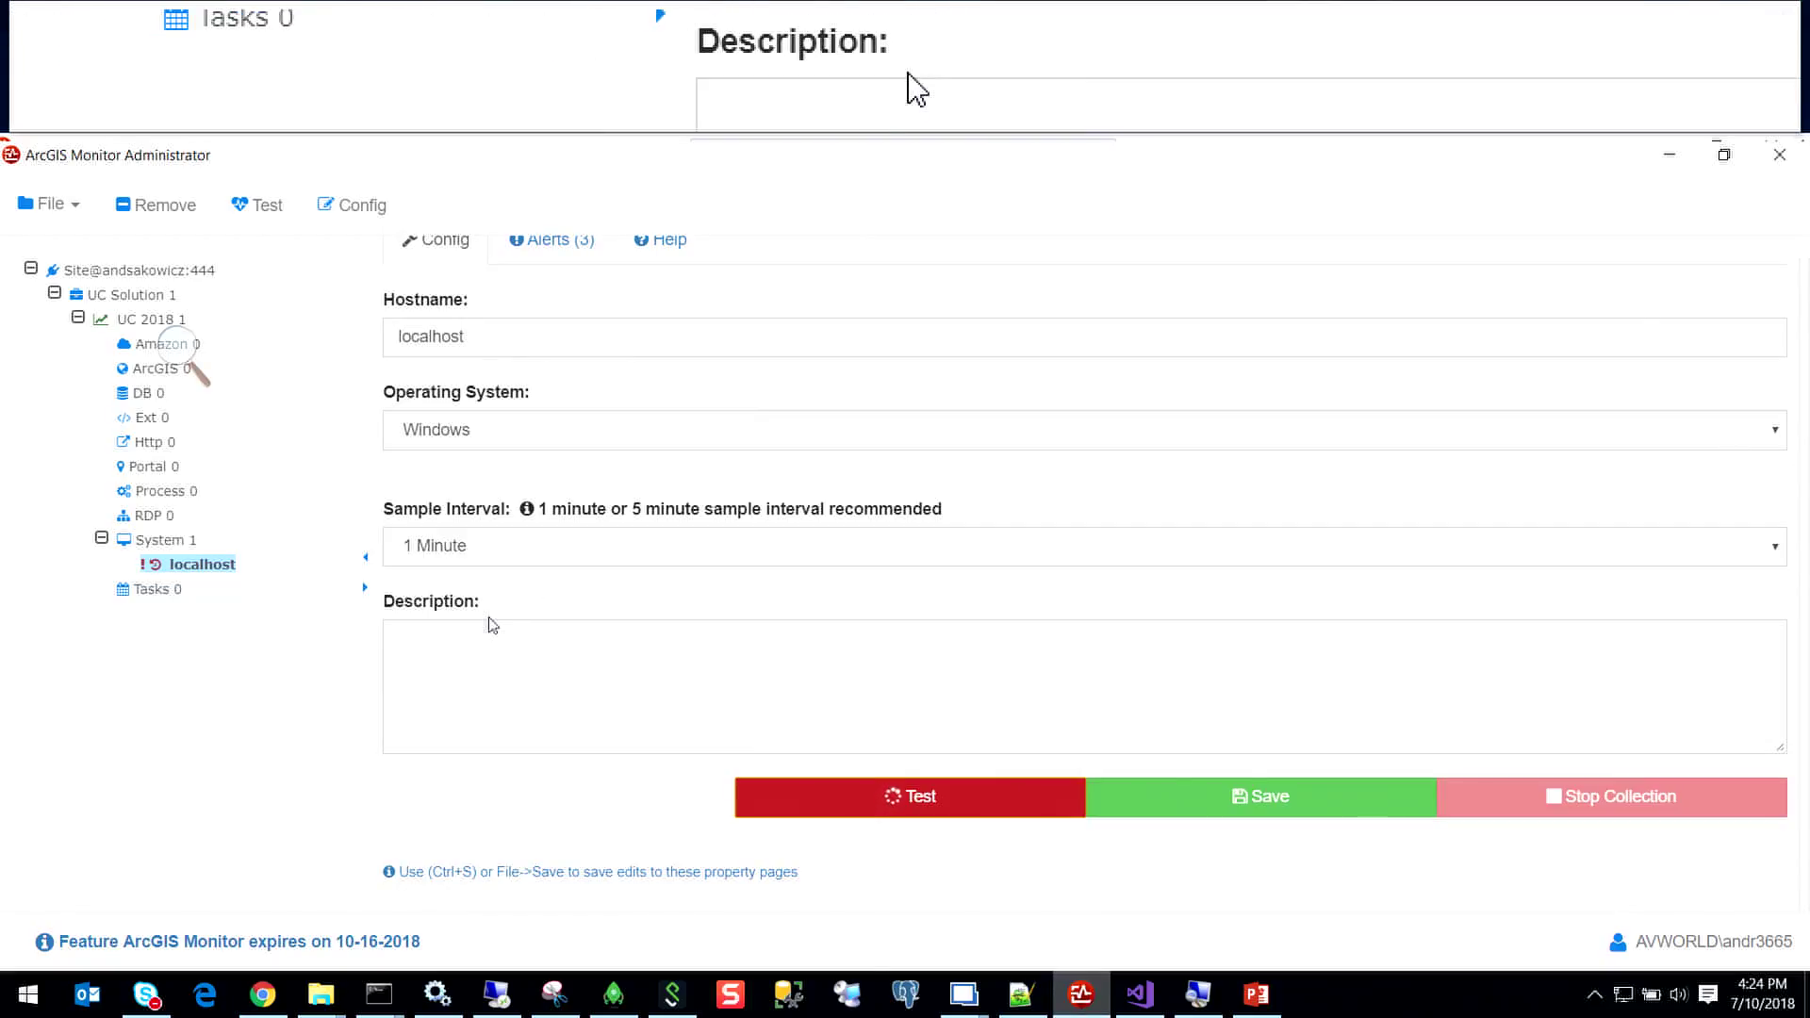
# - Open the AGM localhost bookmark in Chrome and sign in with the saved user name
pyautogui.moveTo(267, 1006)
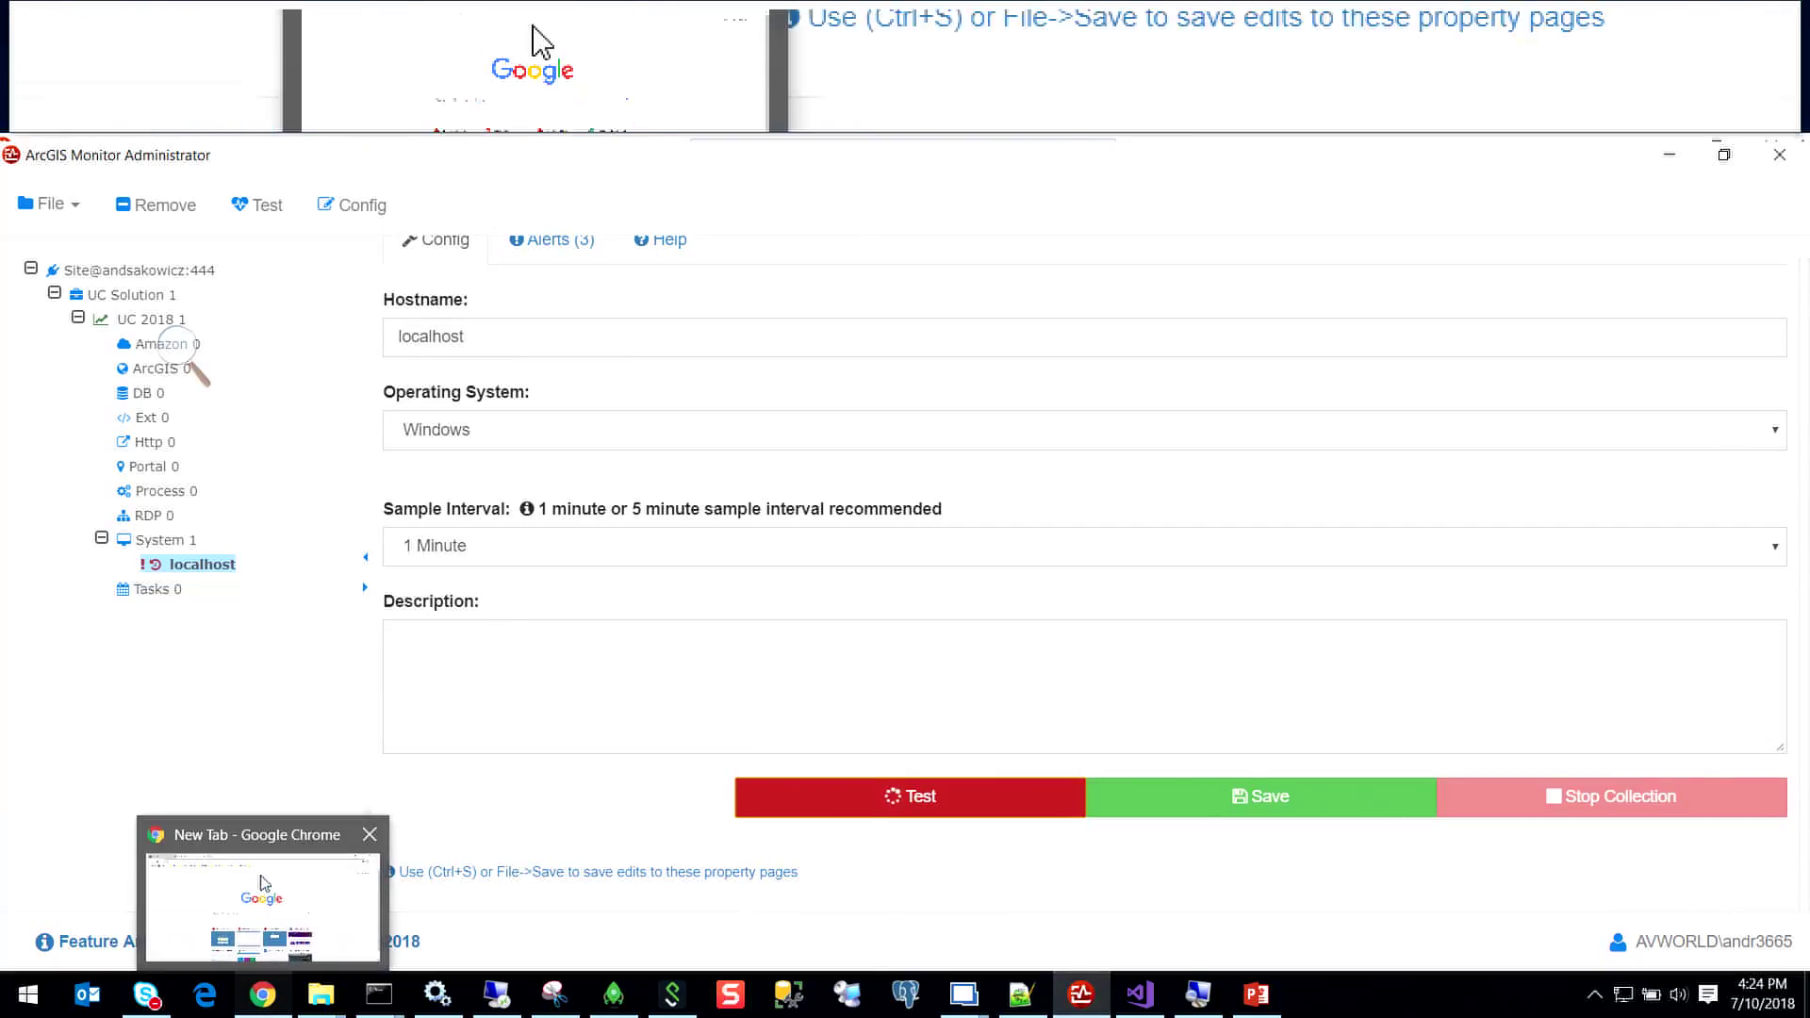
pyautogui.click(264, 885)
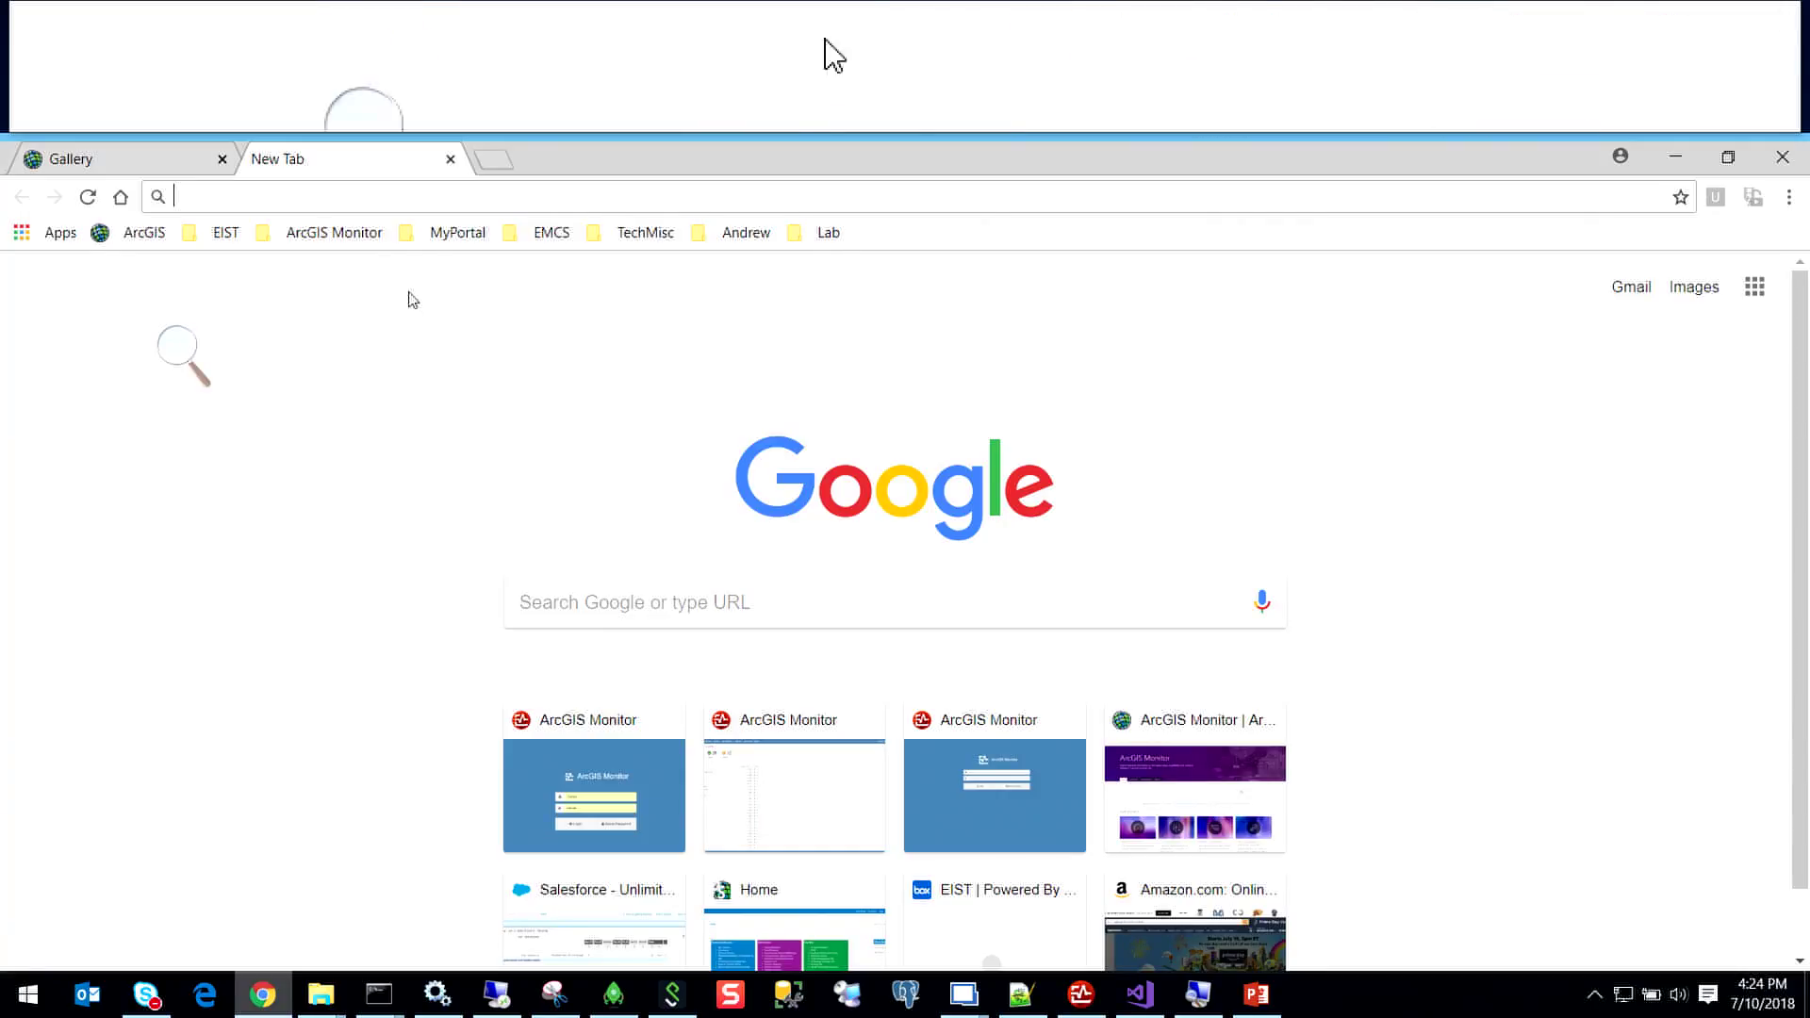
pyautogui.click(328, 238)
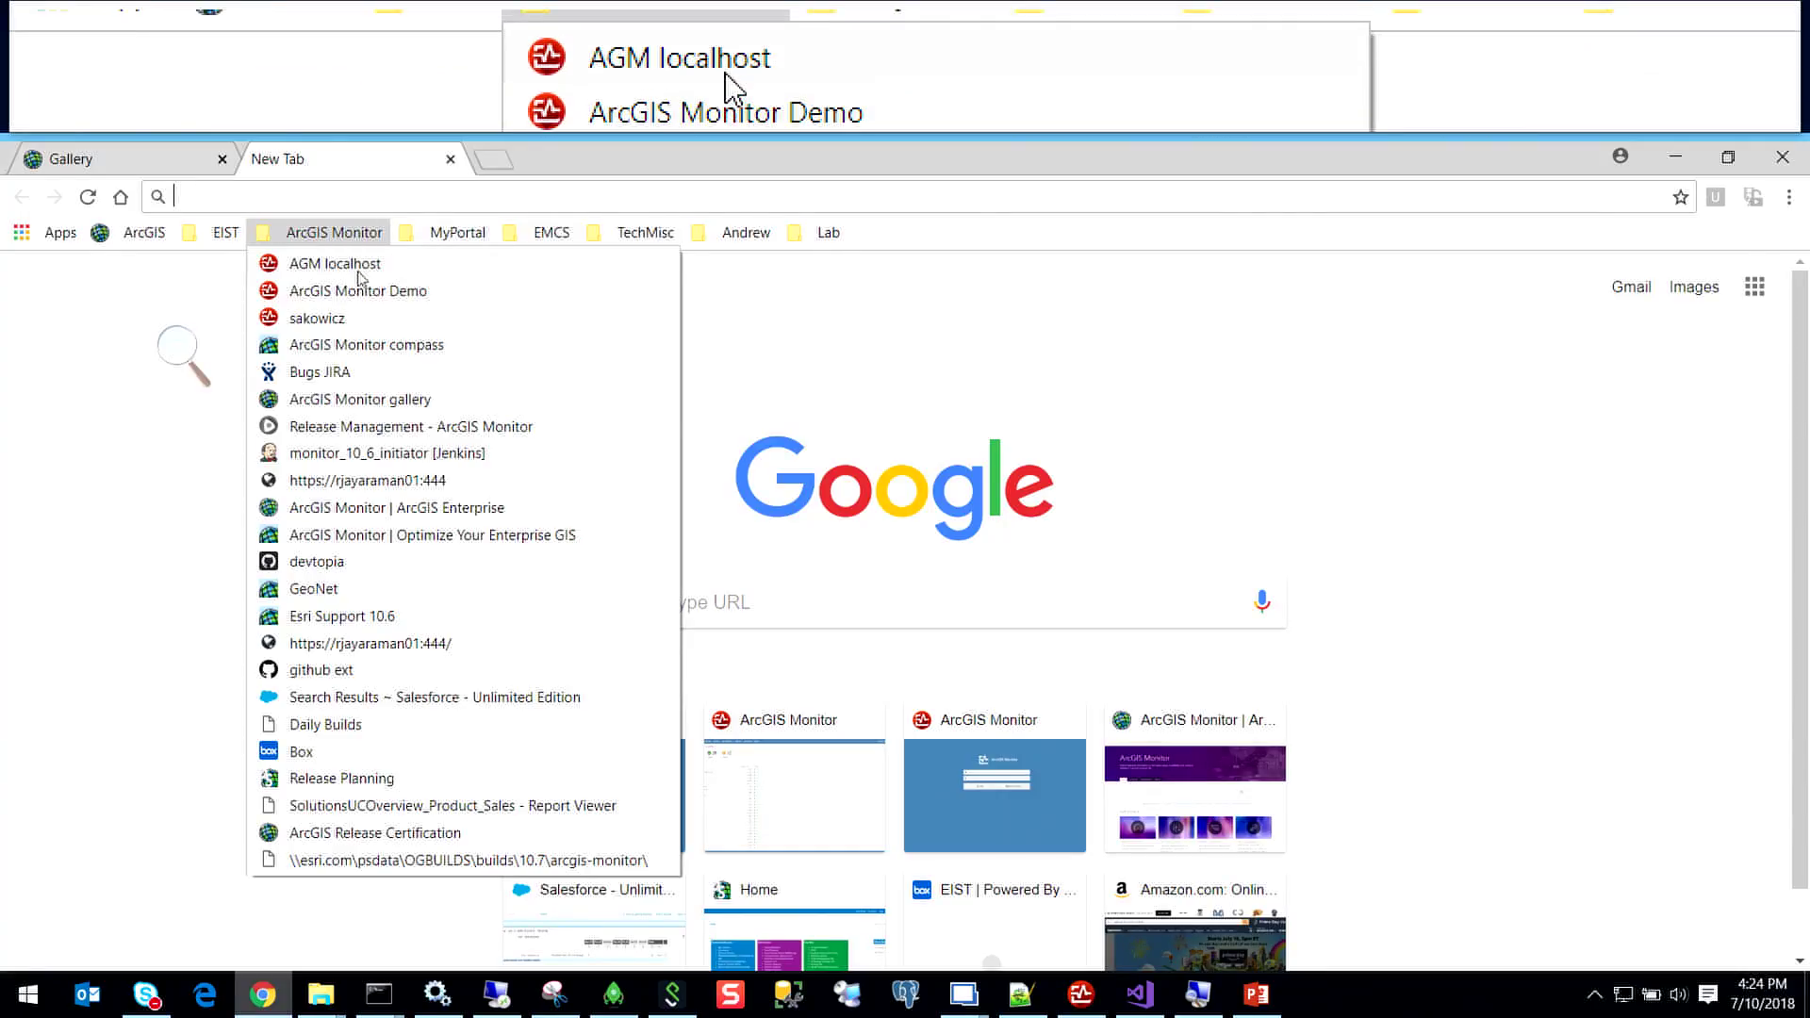
pyautogui.click(357, 273)
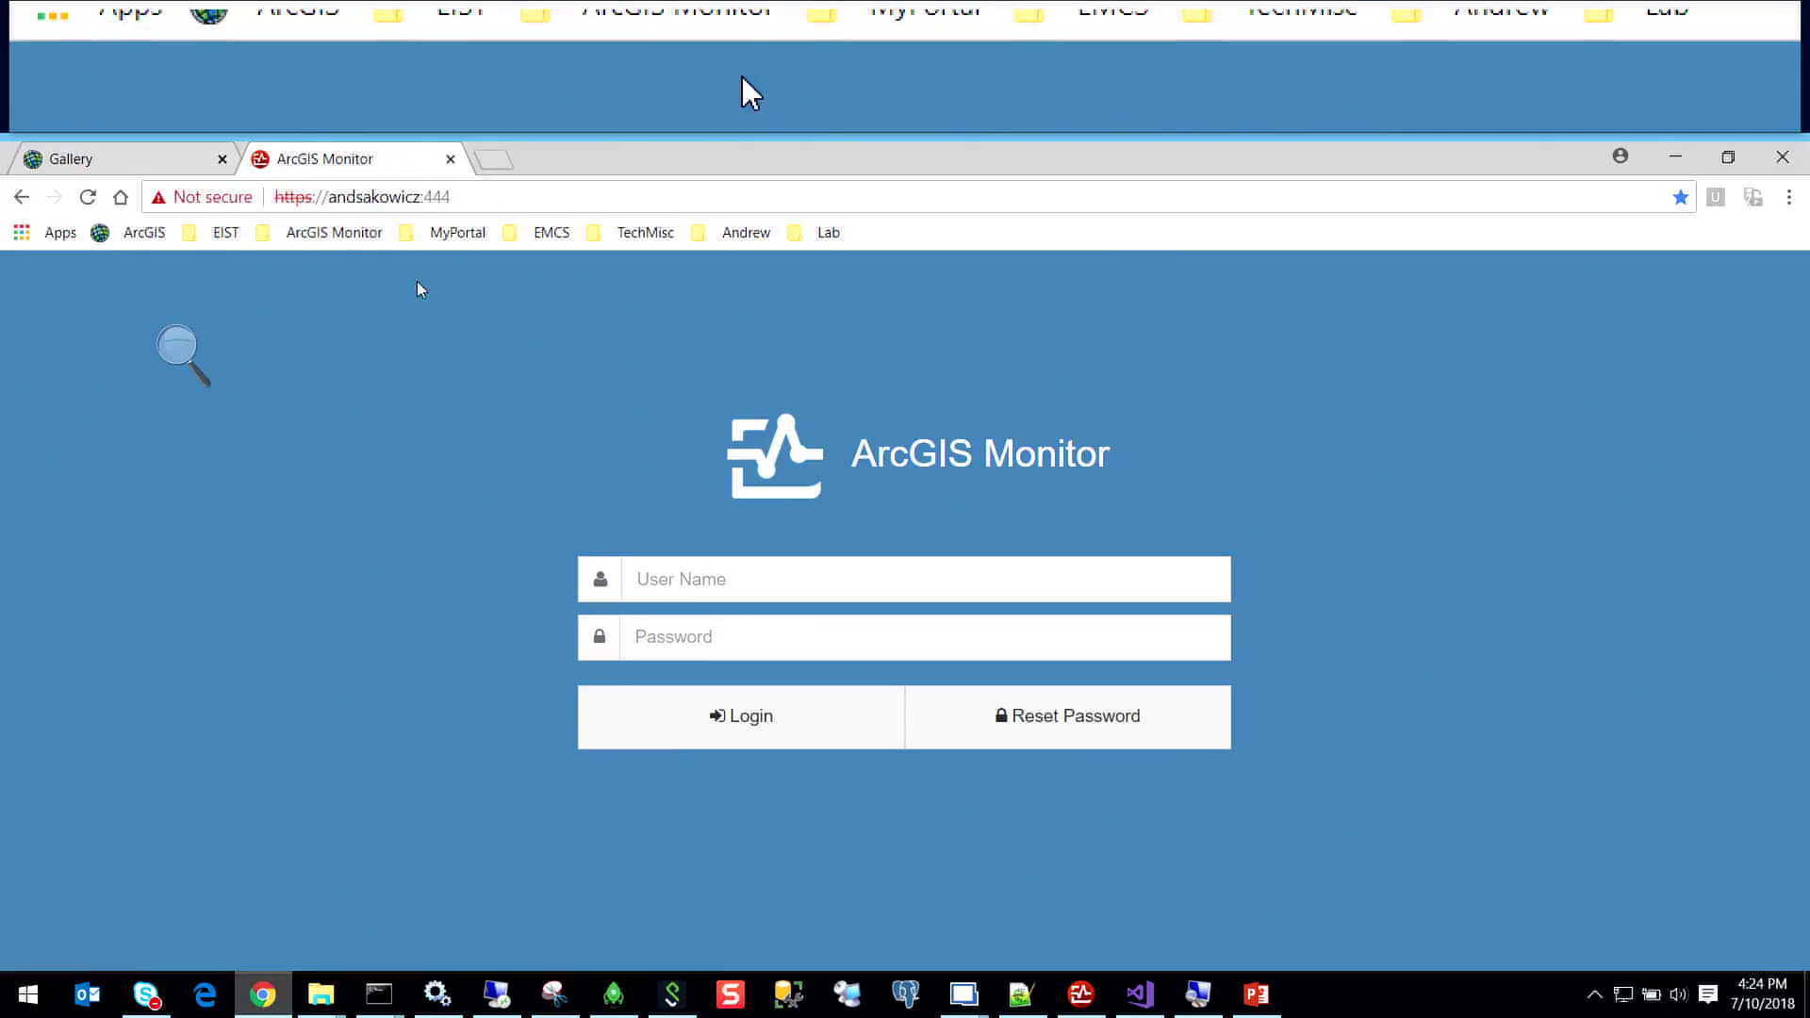
pyautogui.click(685, 579)
pyautogui.press('Down')
pyautogui.press('Return')
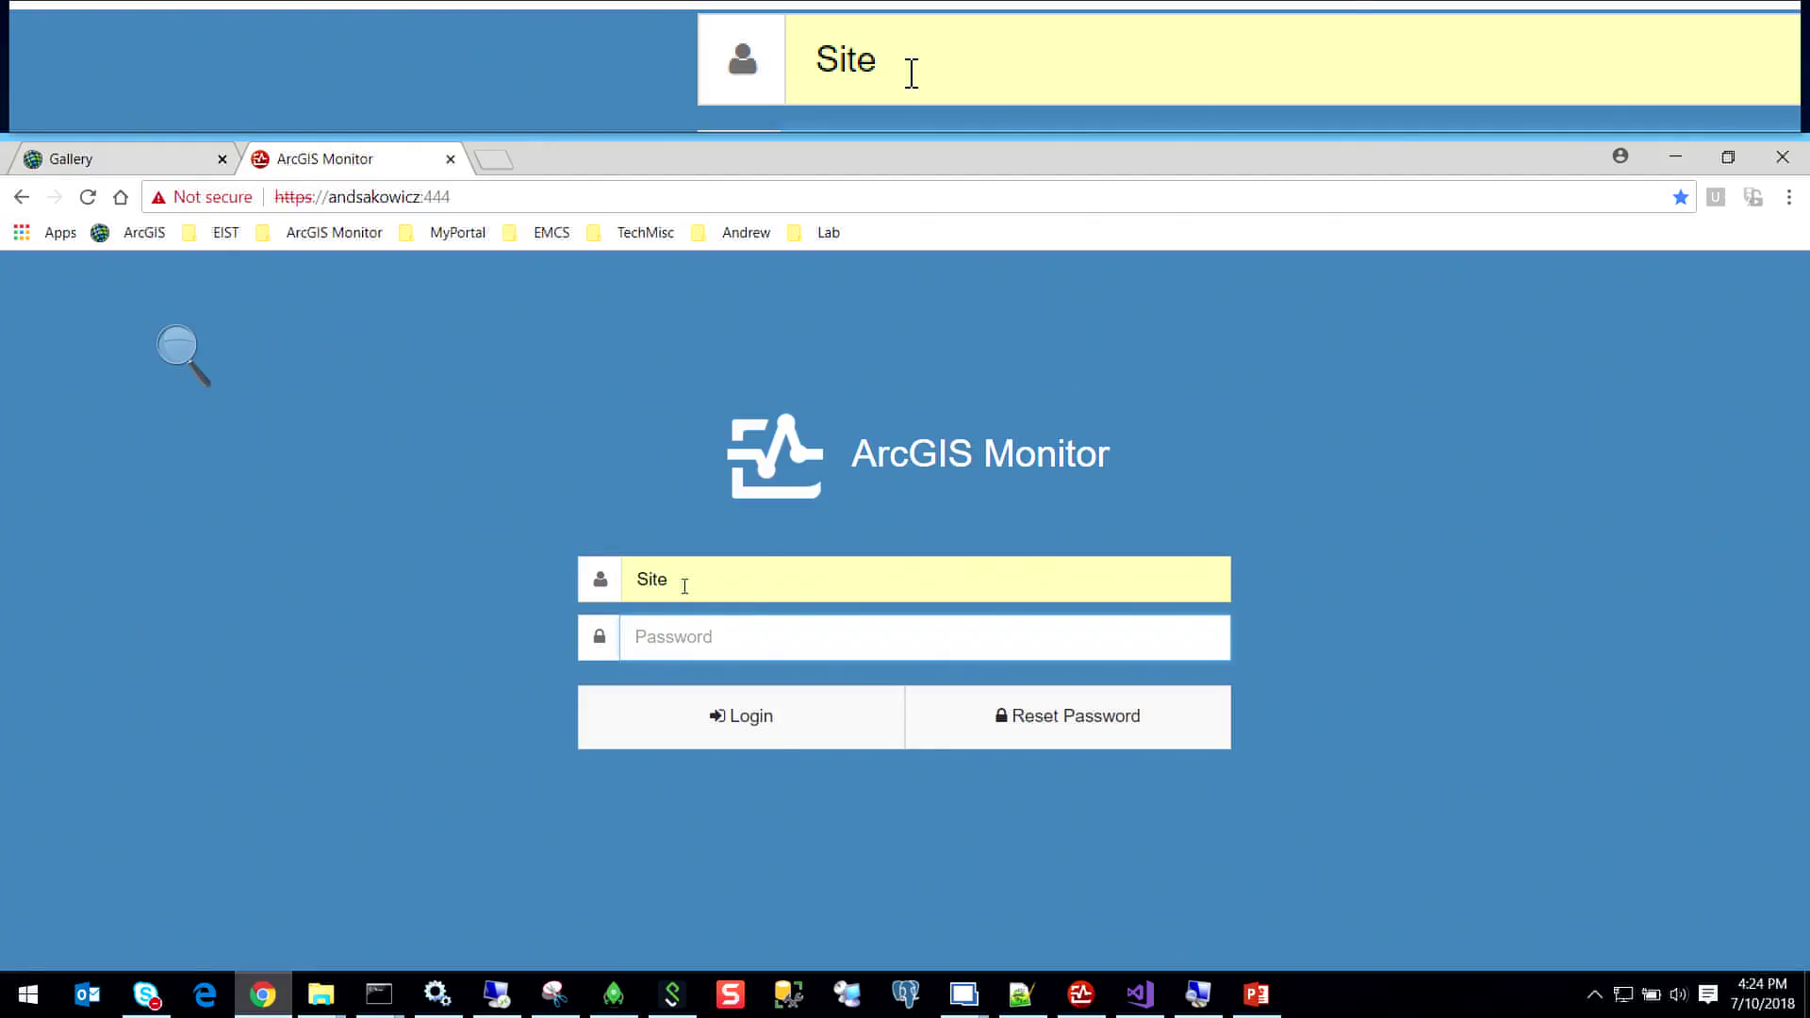
pyautogui.write('a')
pyautogui.click(785, 734)
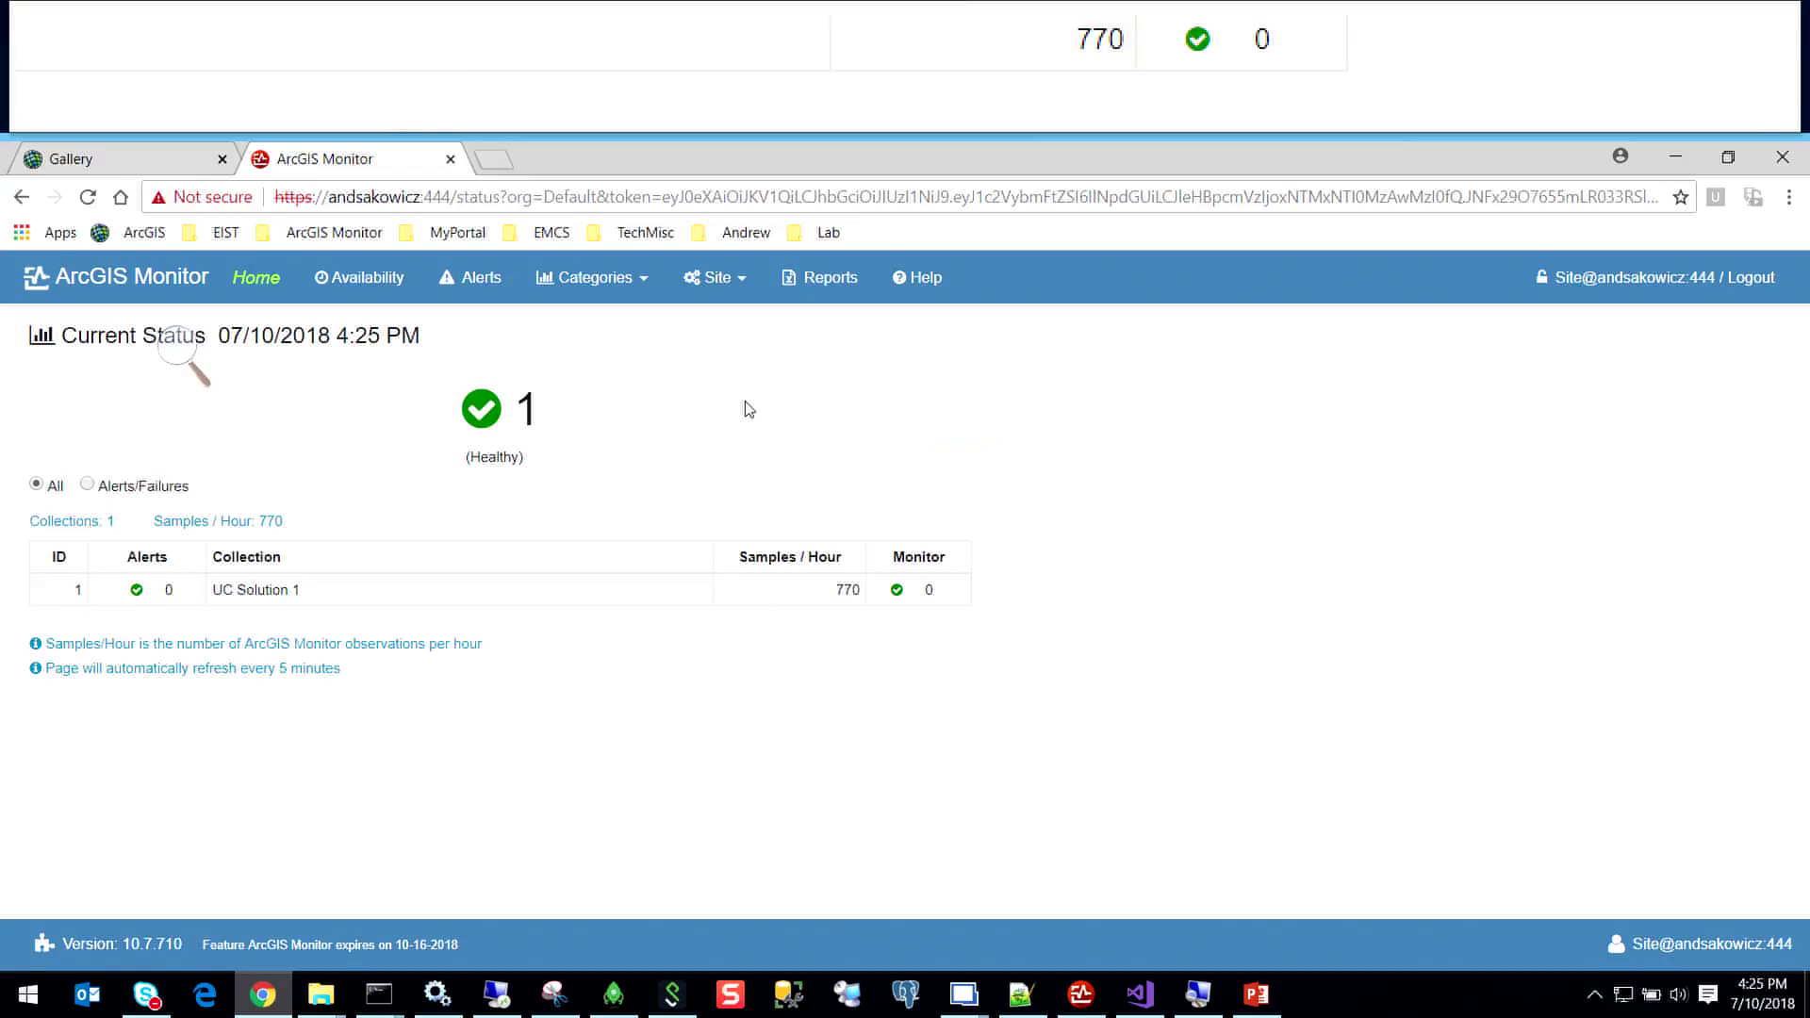
# - Go to Site > Configuration to view UC Solution 1's status at 770 samples/hour
pyautogui.click(629, 279)
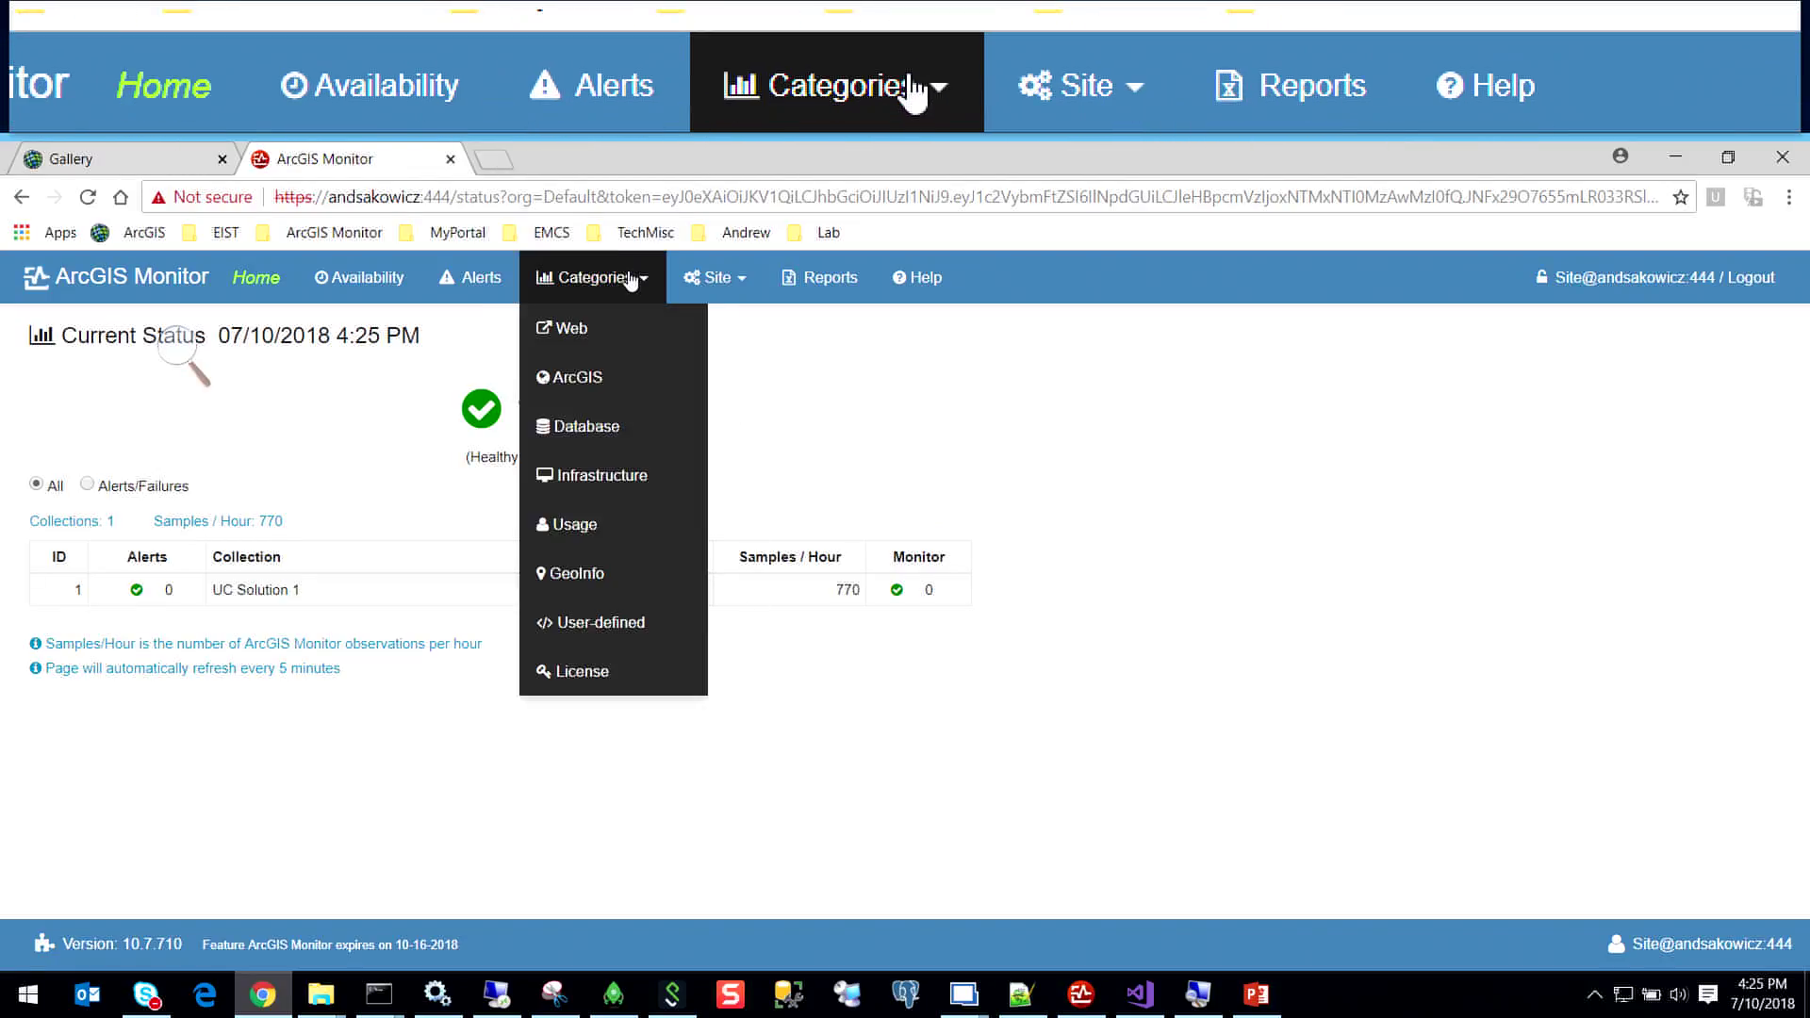
pyautogui.click(751, 298)
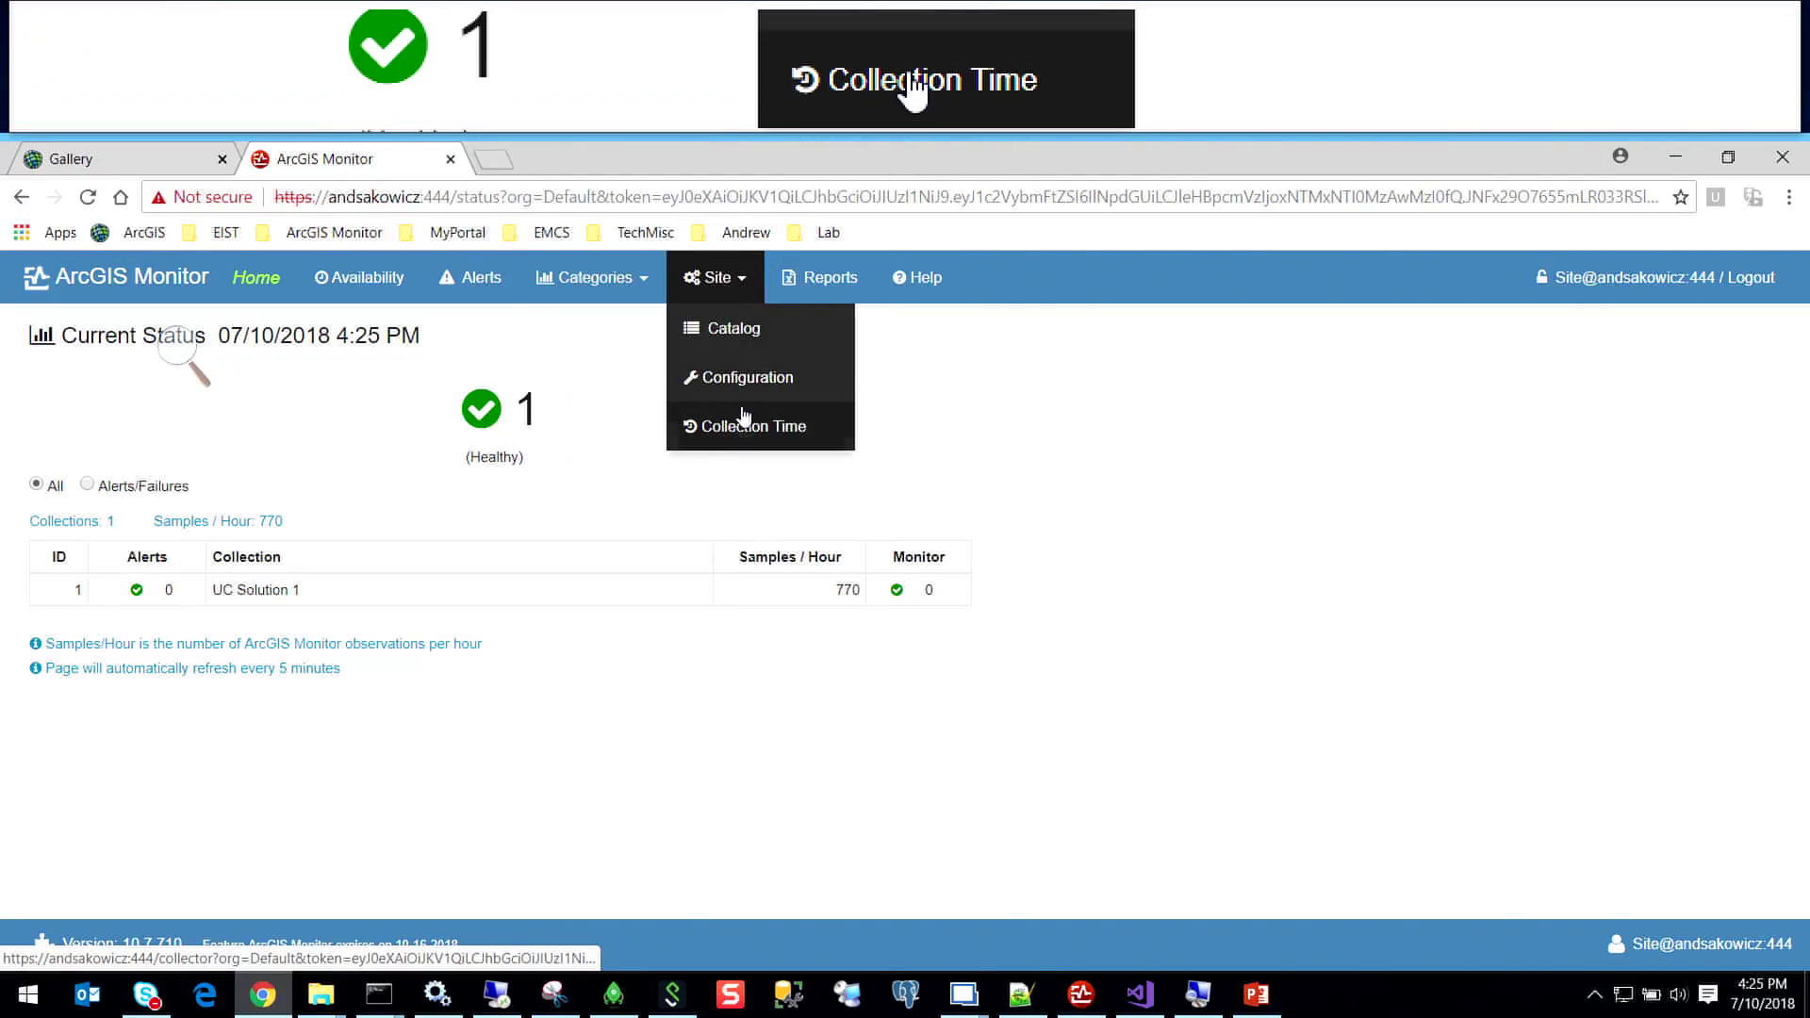
pyautogui.click(742, 377)
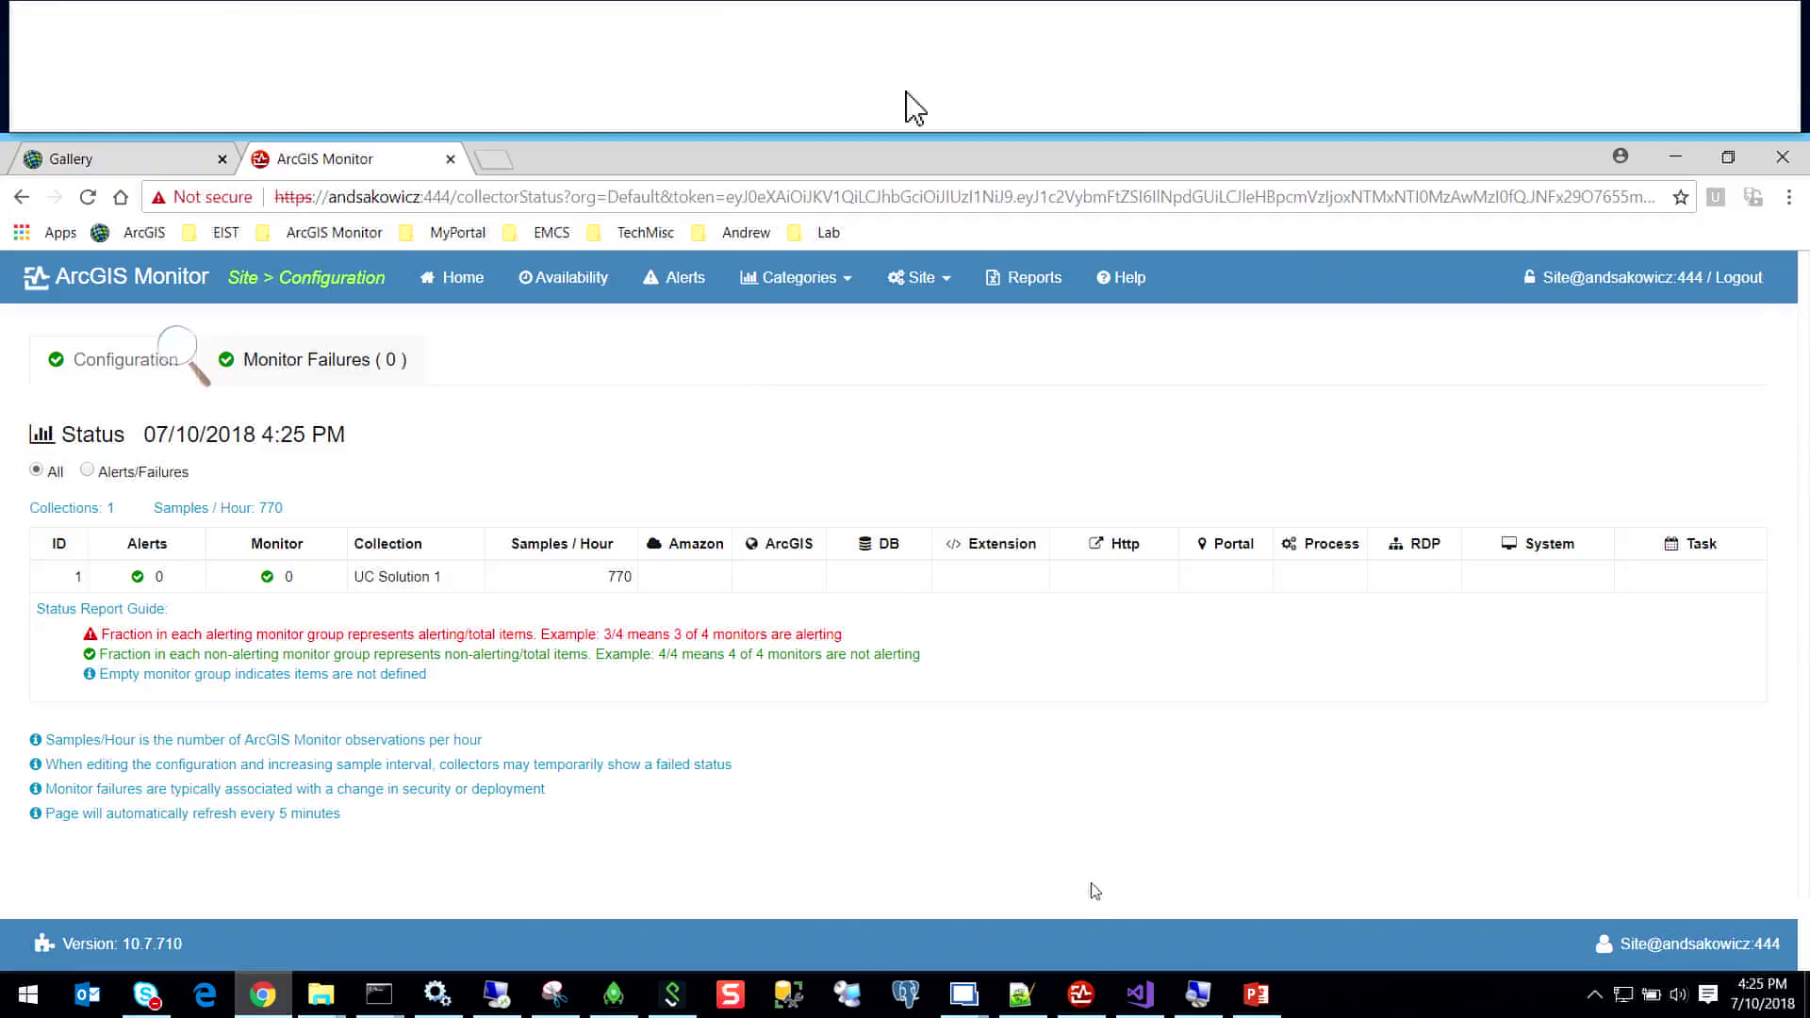
pyautogui.moveTo(1081, 994)
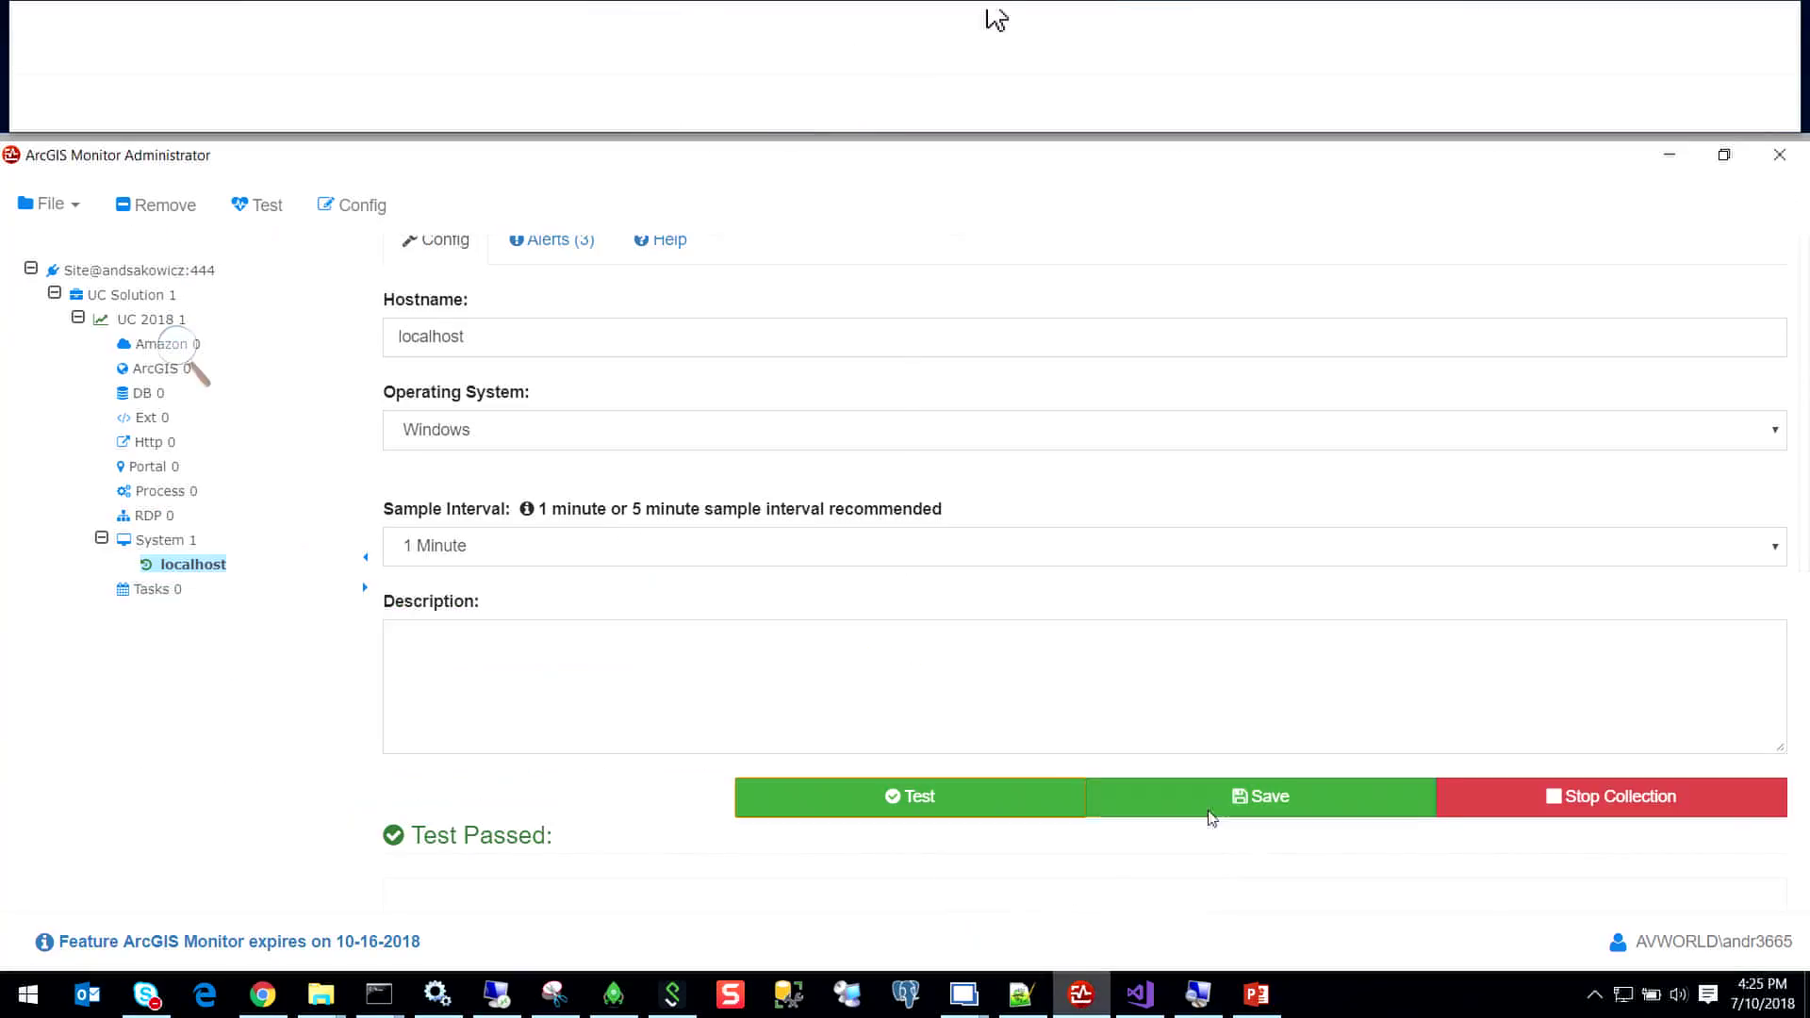
# - Save the localhost System monitor and review results like 22% processor time, 62.086% memory
pyautogui.scroll(-3, 1803, 510)
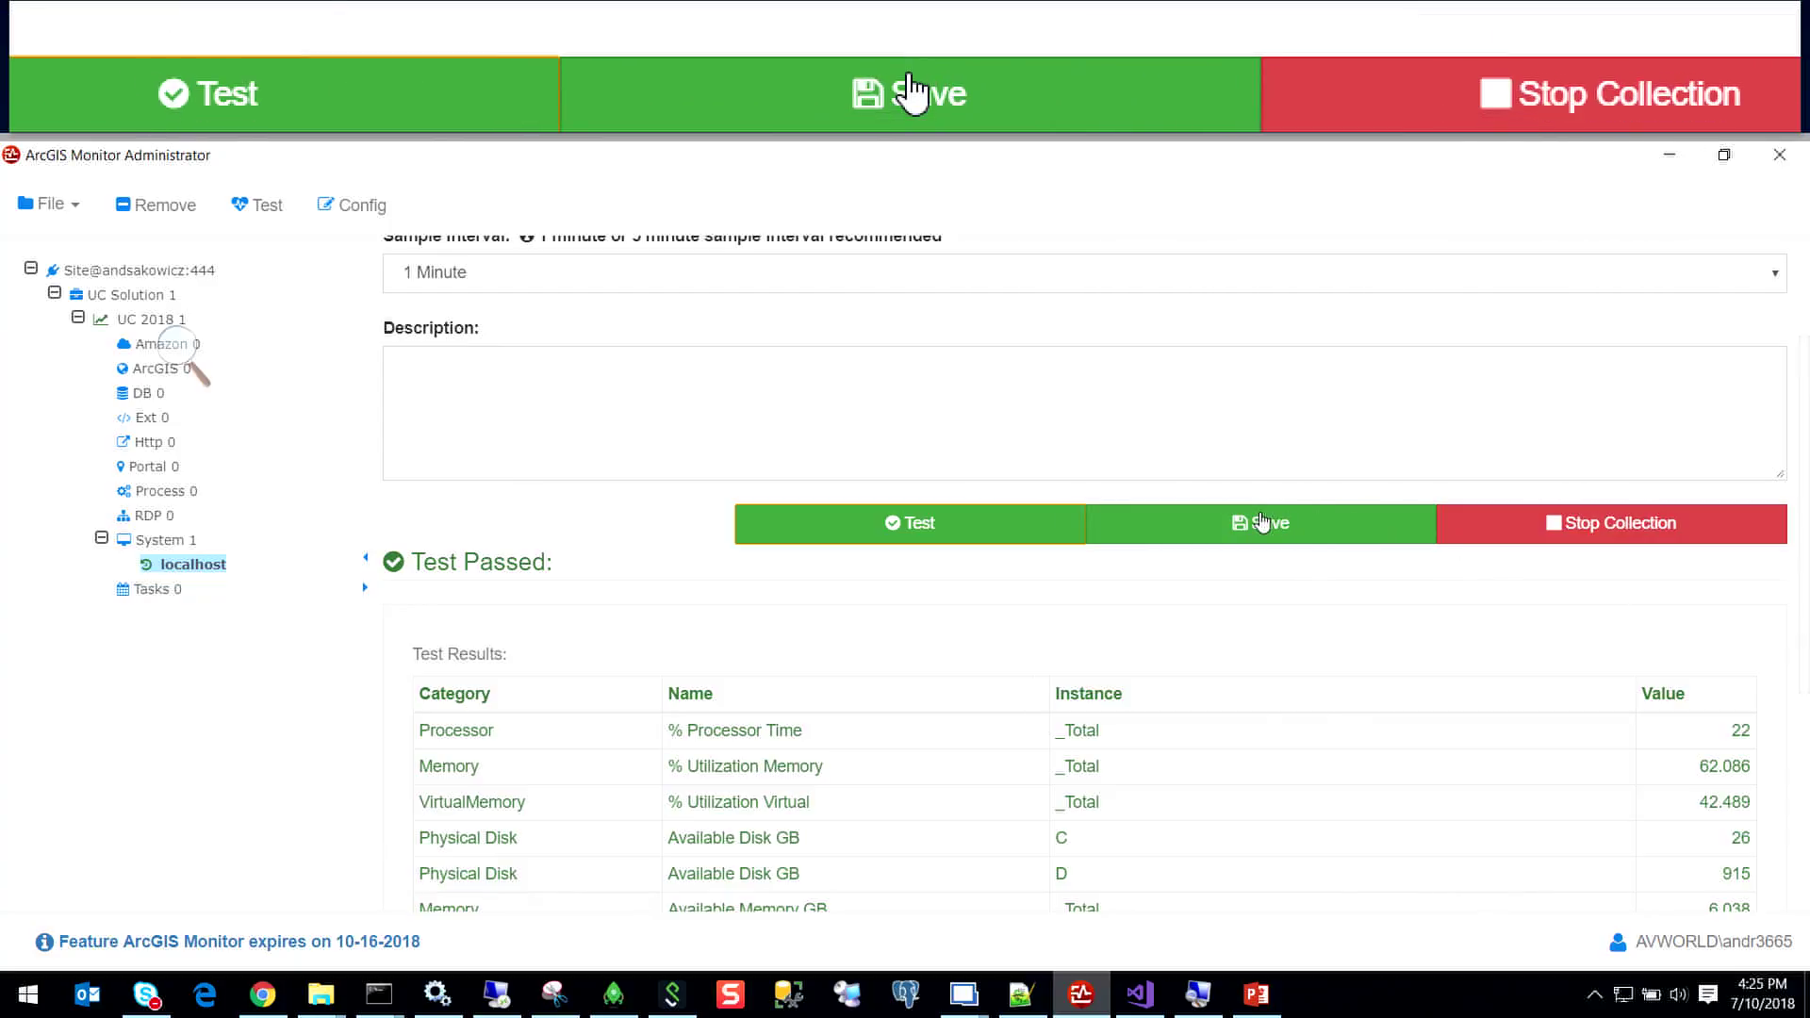
pyautogui.click(1261, 524)
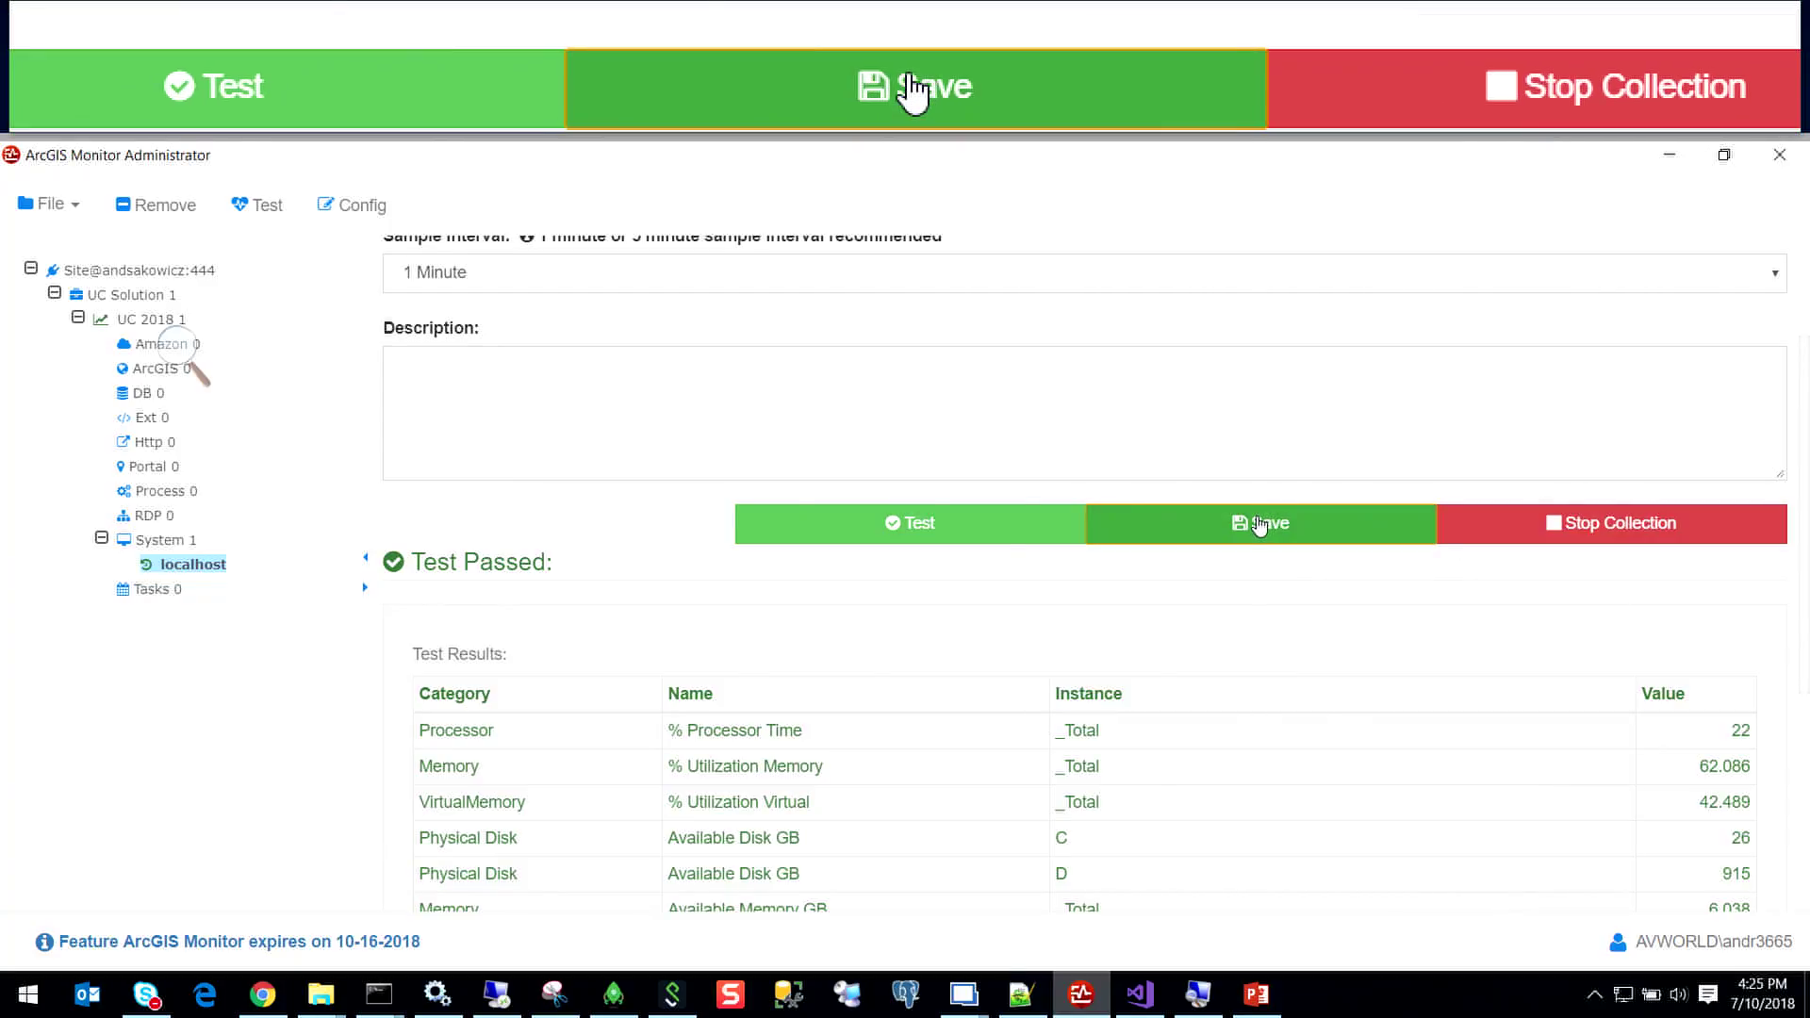
pyautogui.scroll(2, 1806, 419)
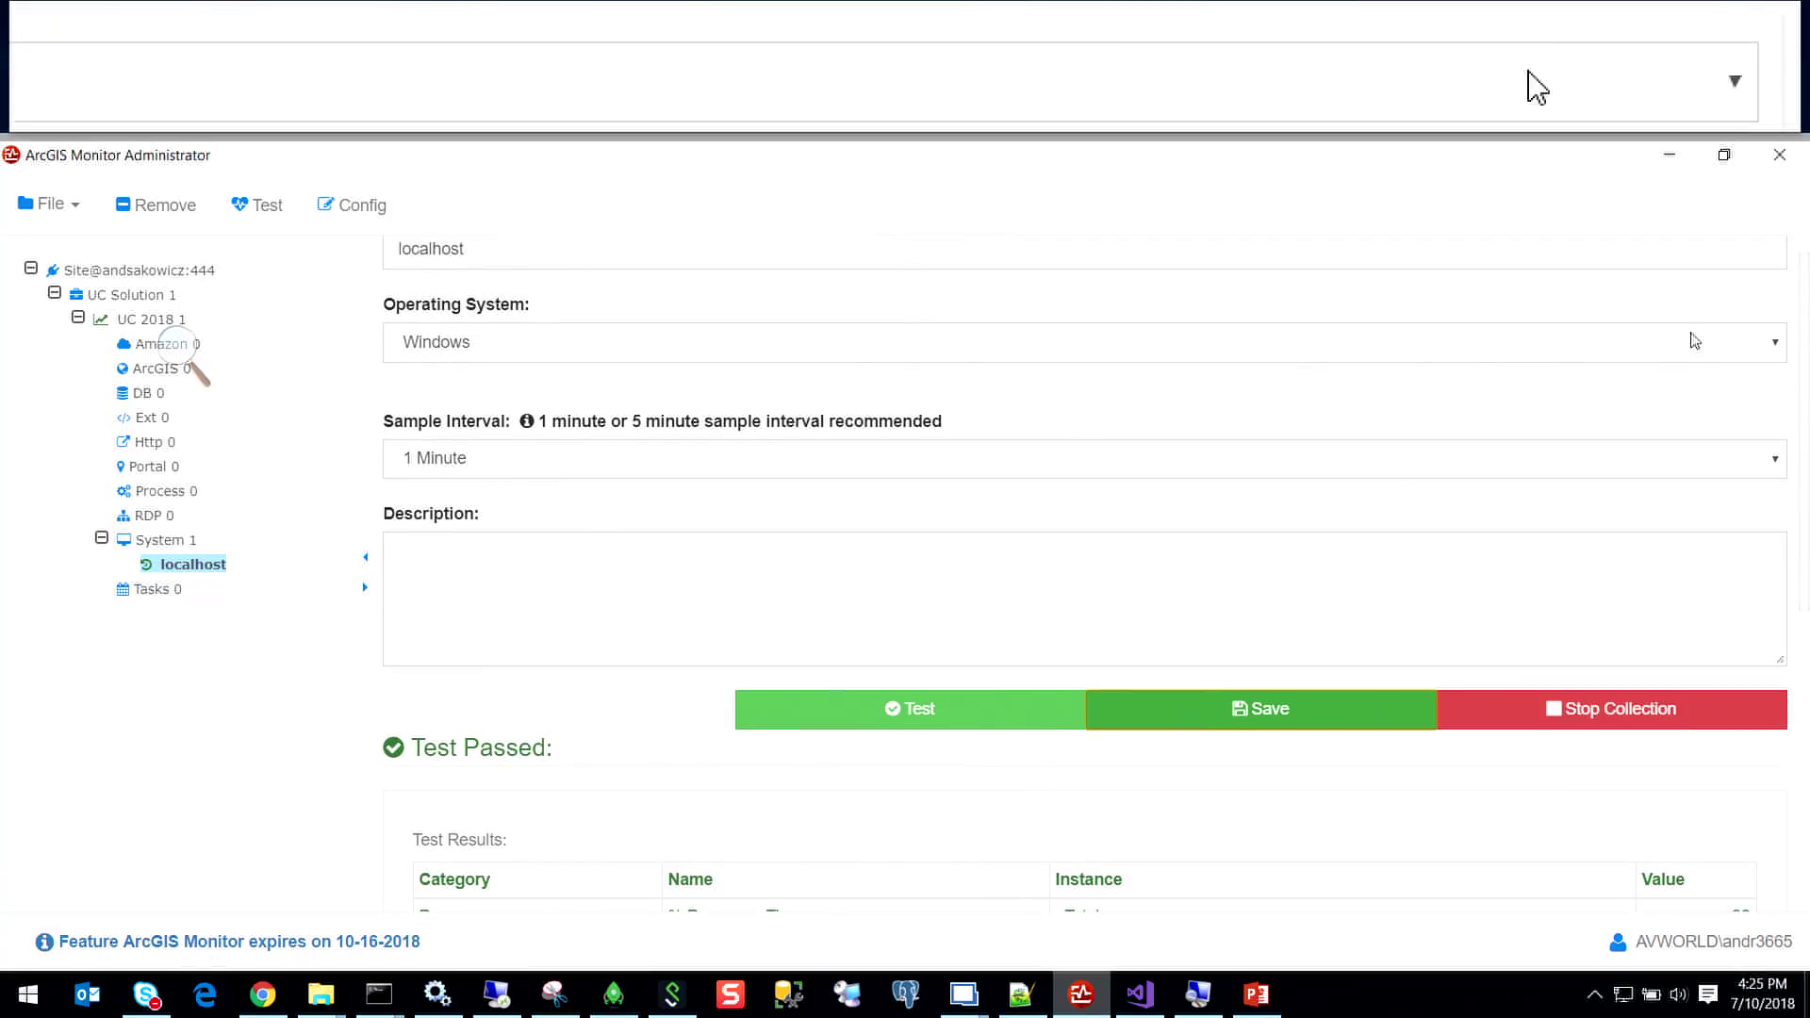
pyautogui.scroll(-4, 1806, 363)
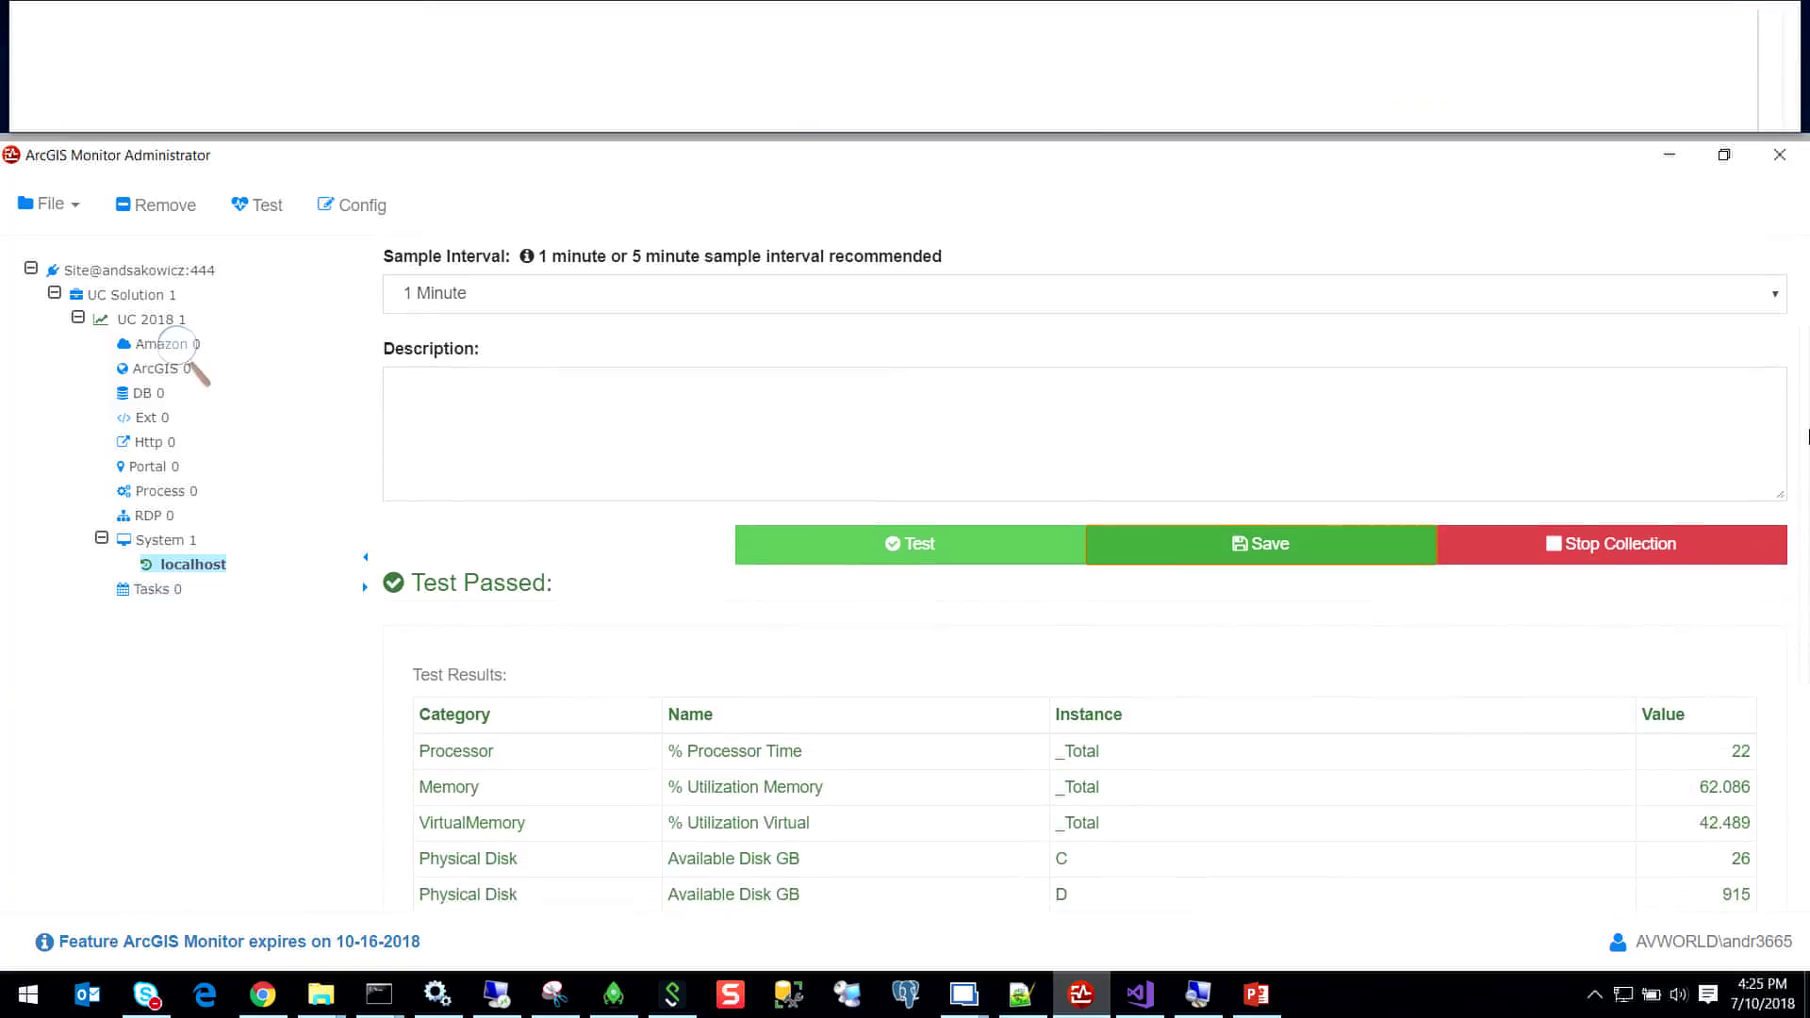
pyautogui.scroll(-1, 1804, 538)
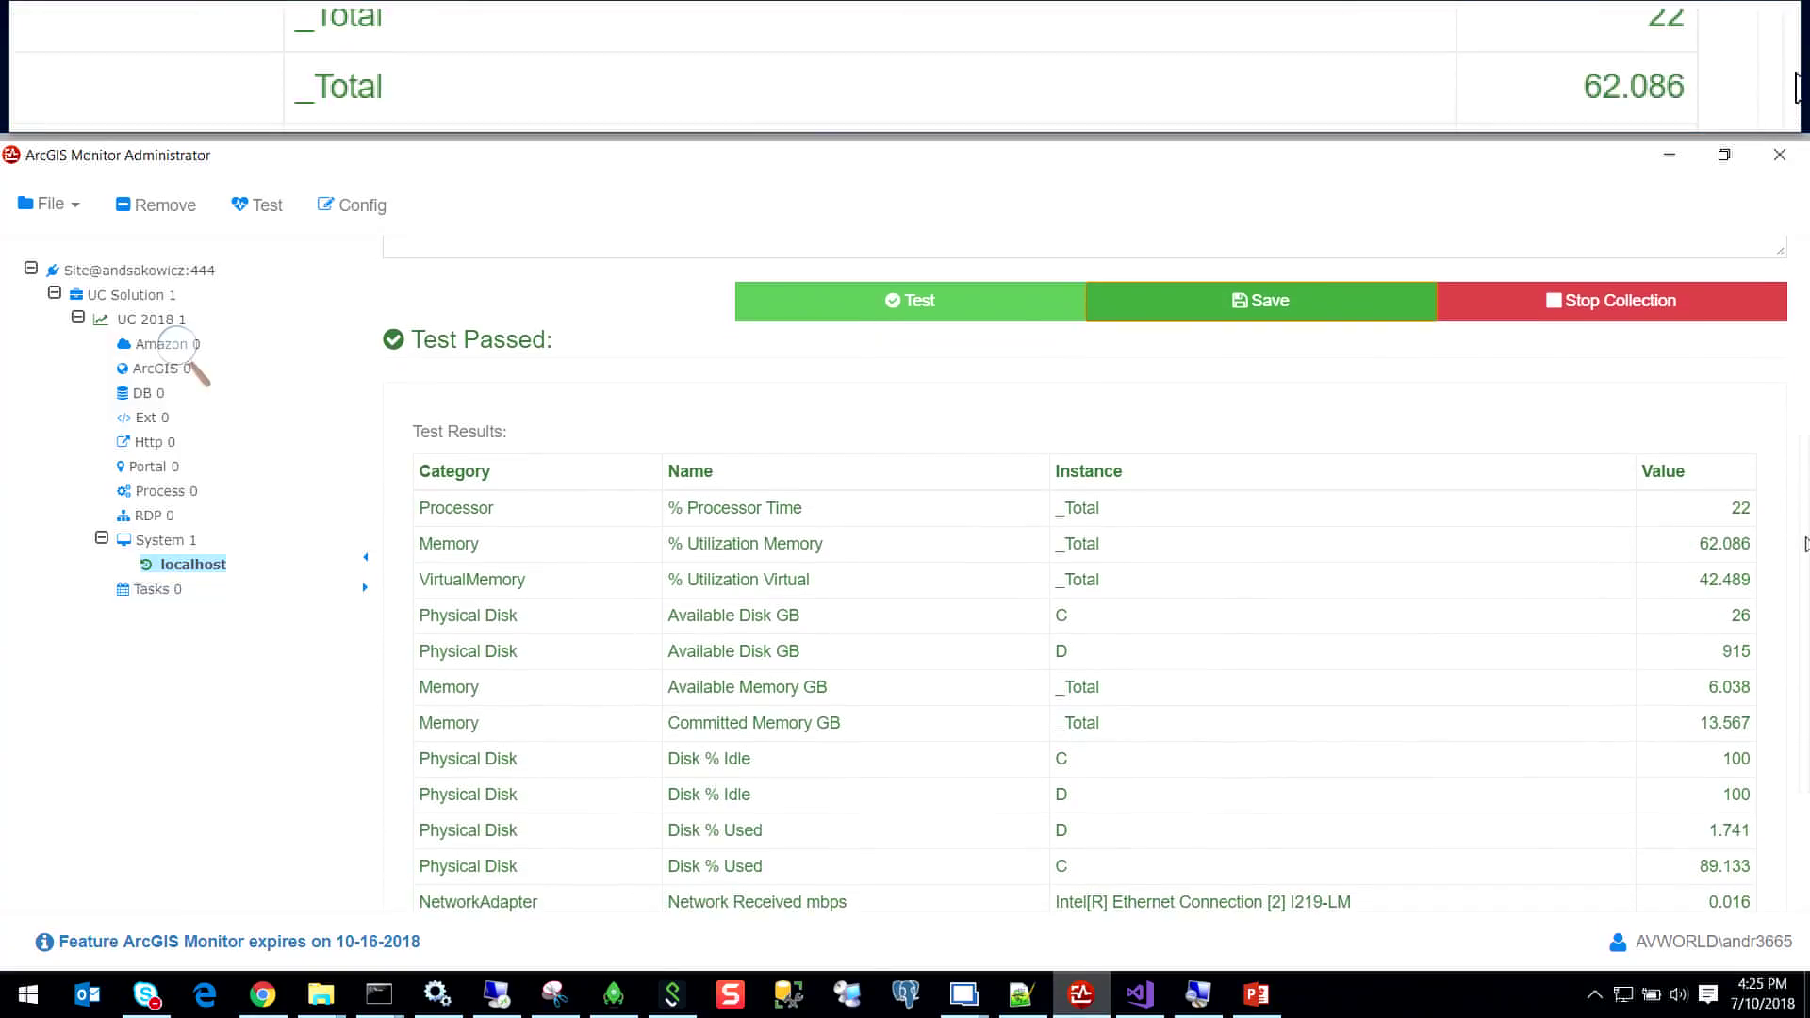
pyautogui.scroll(-2, 1805, 556)
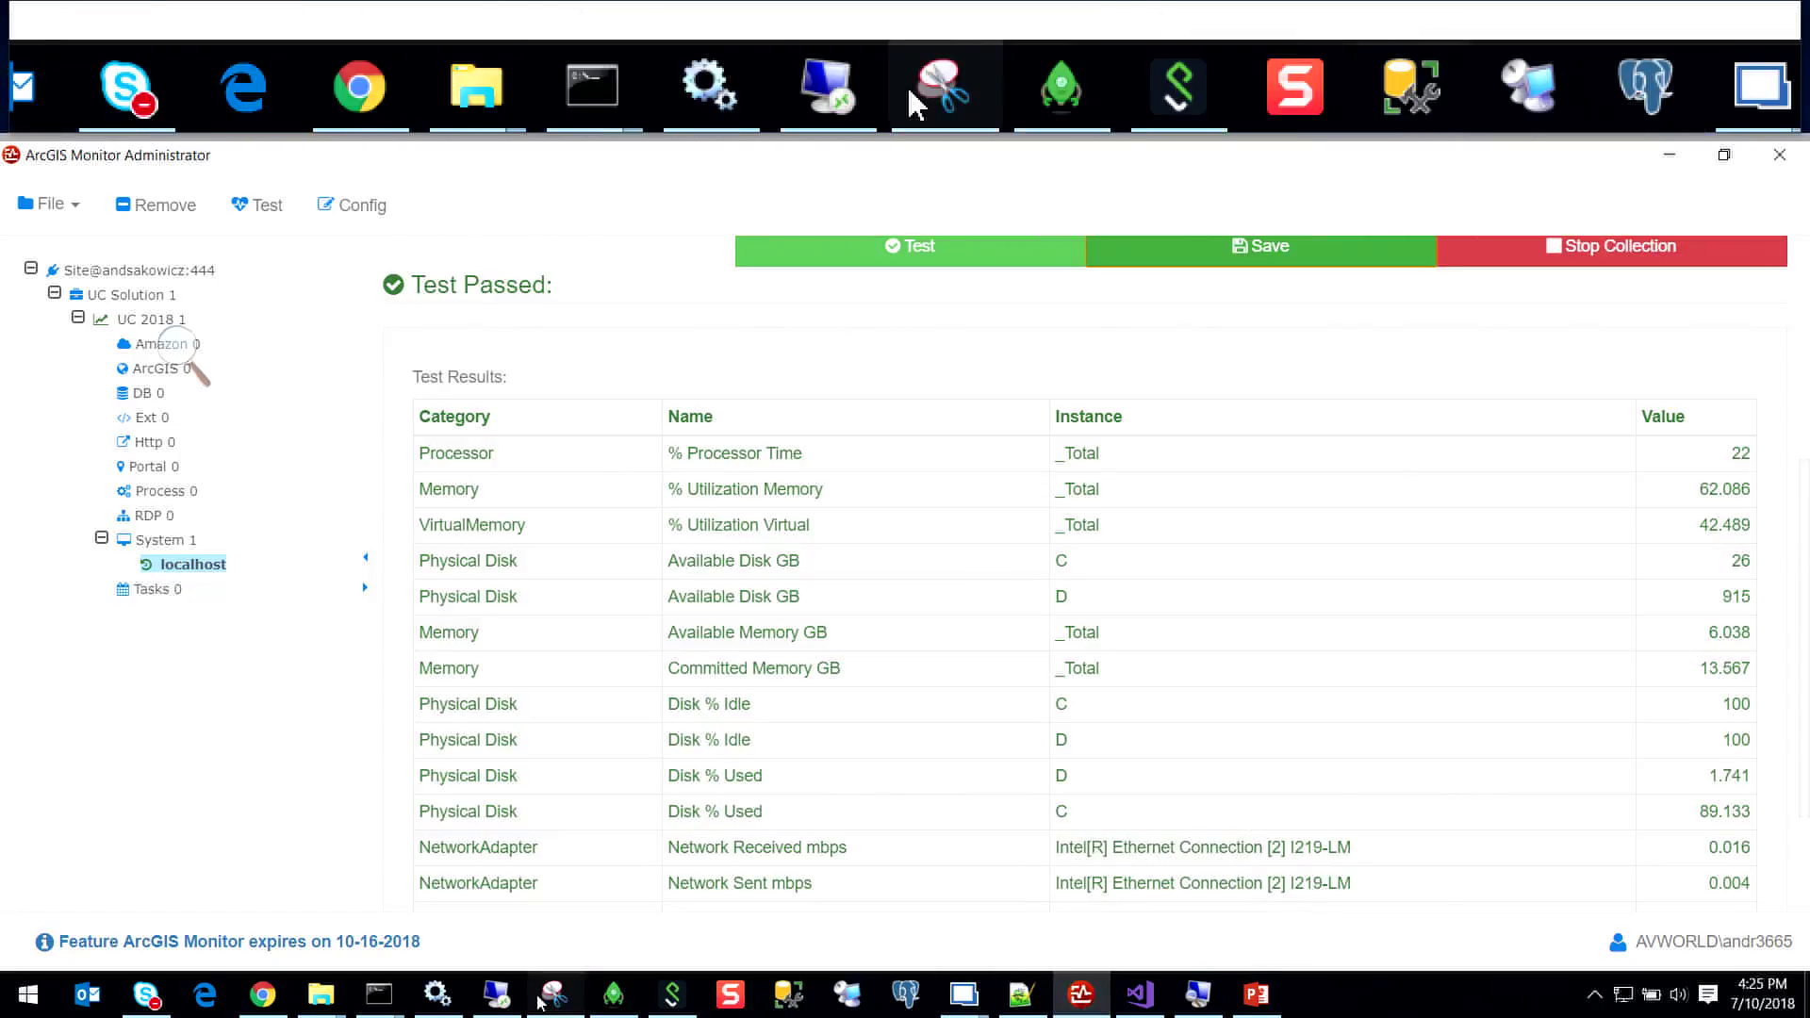
# - Reload the ArcGIS Monitor status page and open the Infrastructure category
pyautogui.moveTo(262, 994)
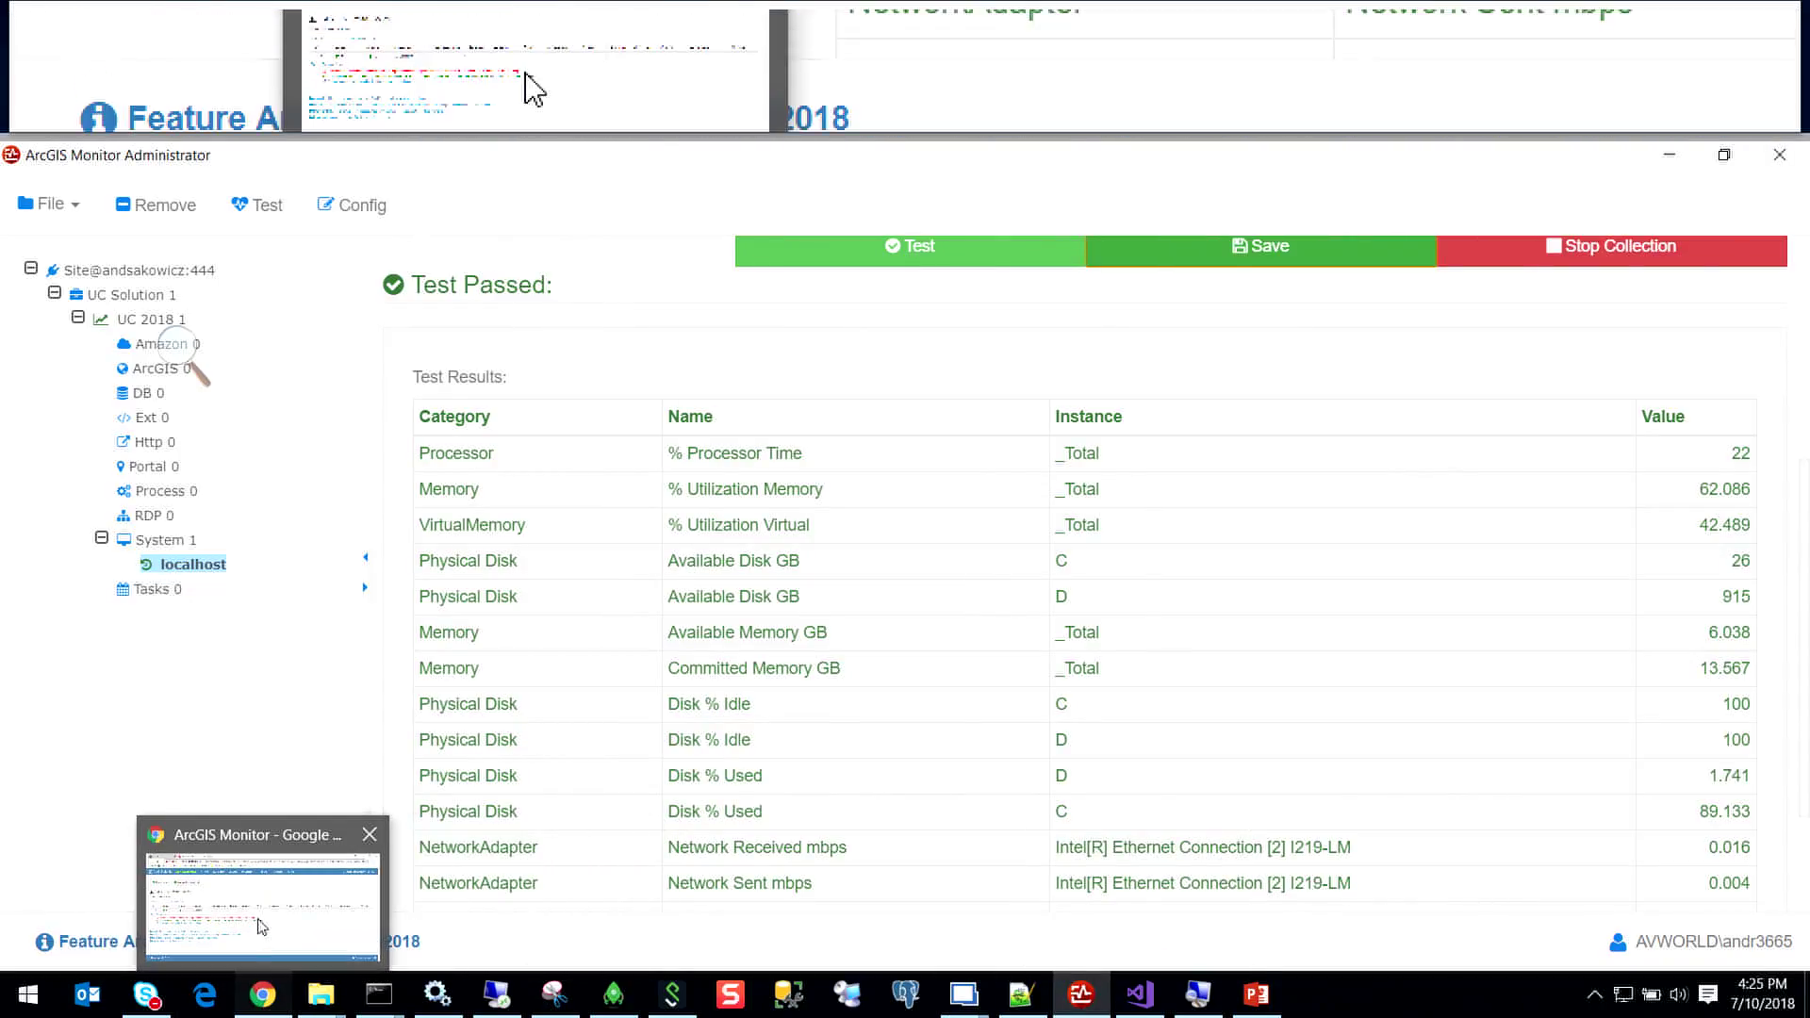
pyautogui.click(247, 843)
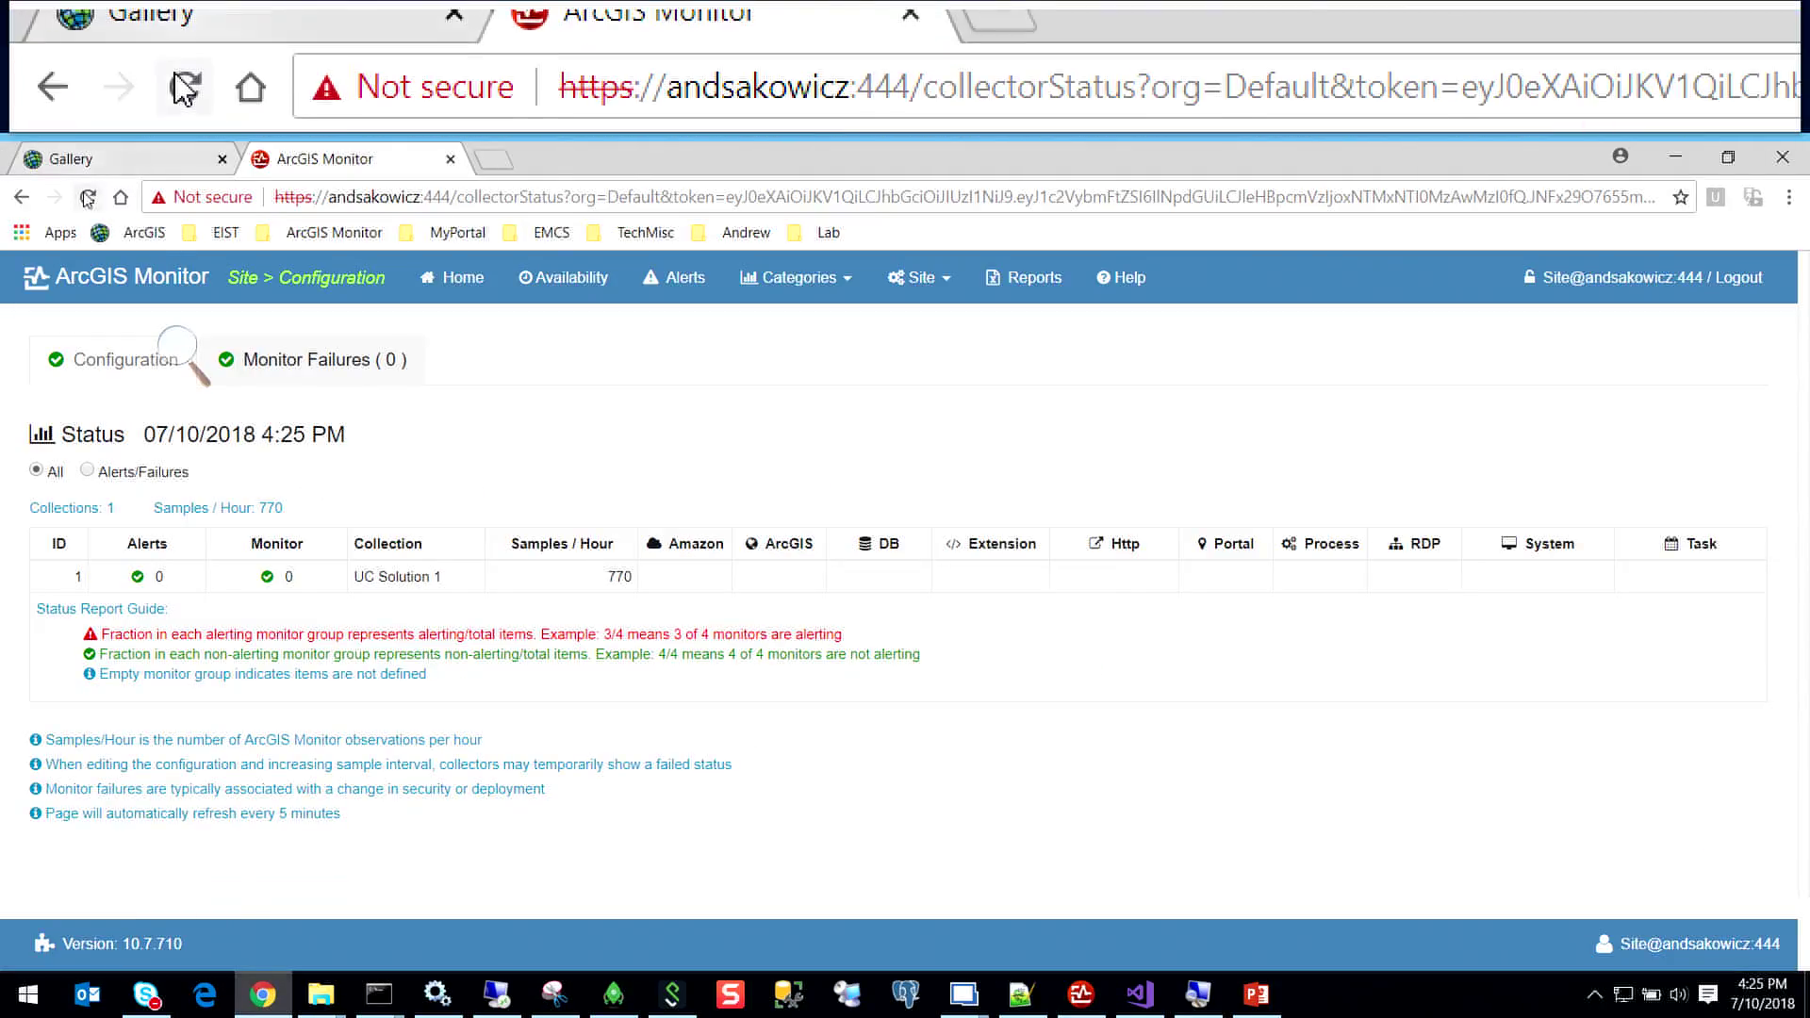
pyautogui.click(88, 197)
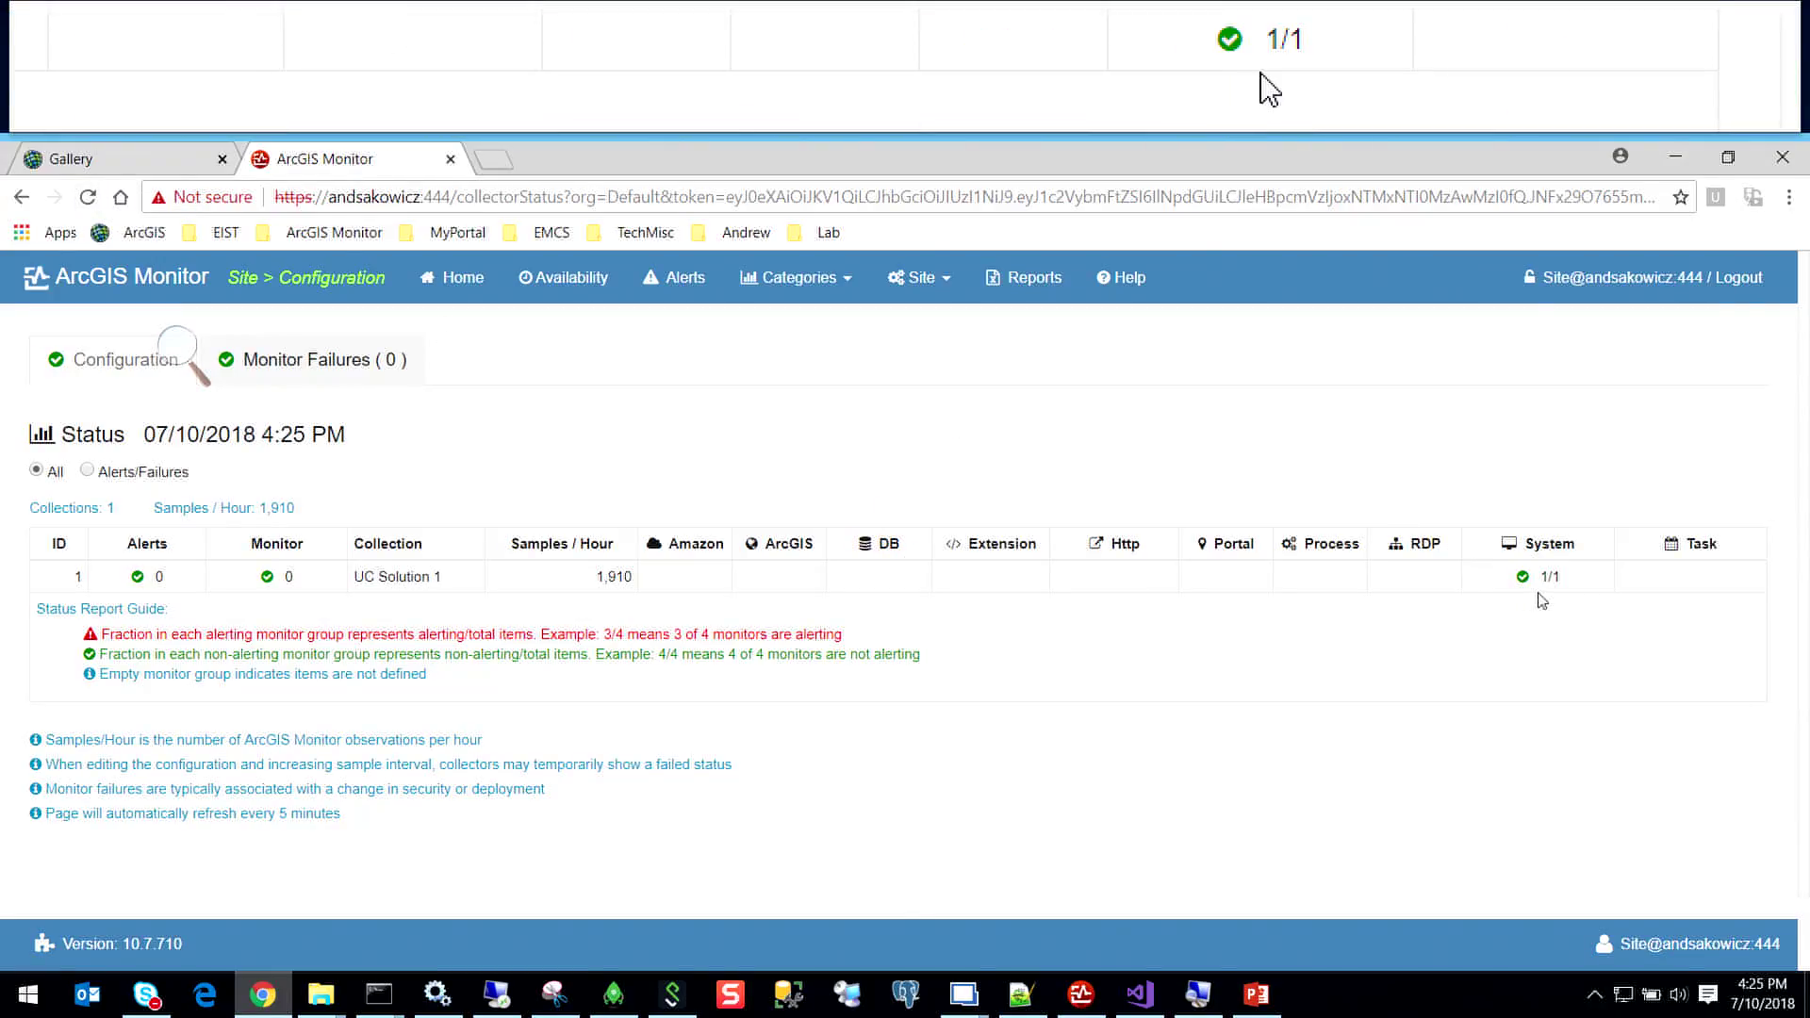
pyautogui.click(792, 279)
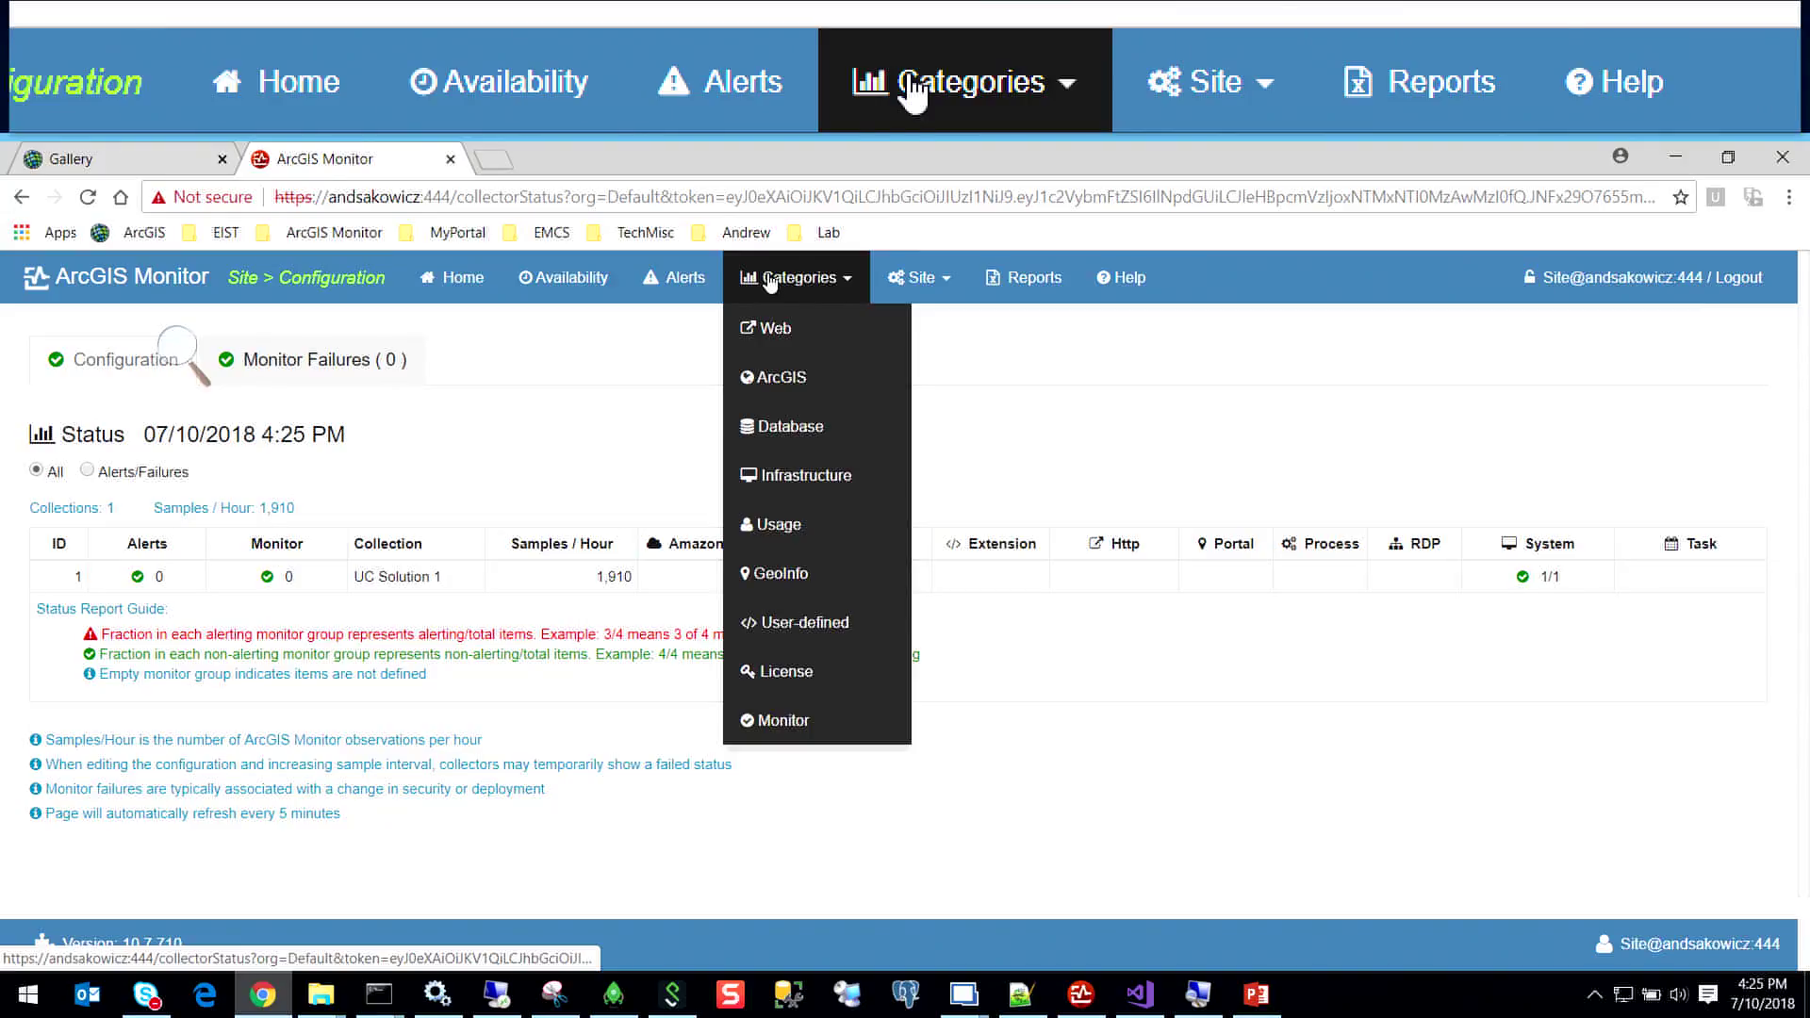
pyautogui.click(808, 487)
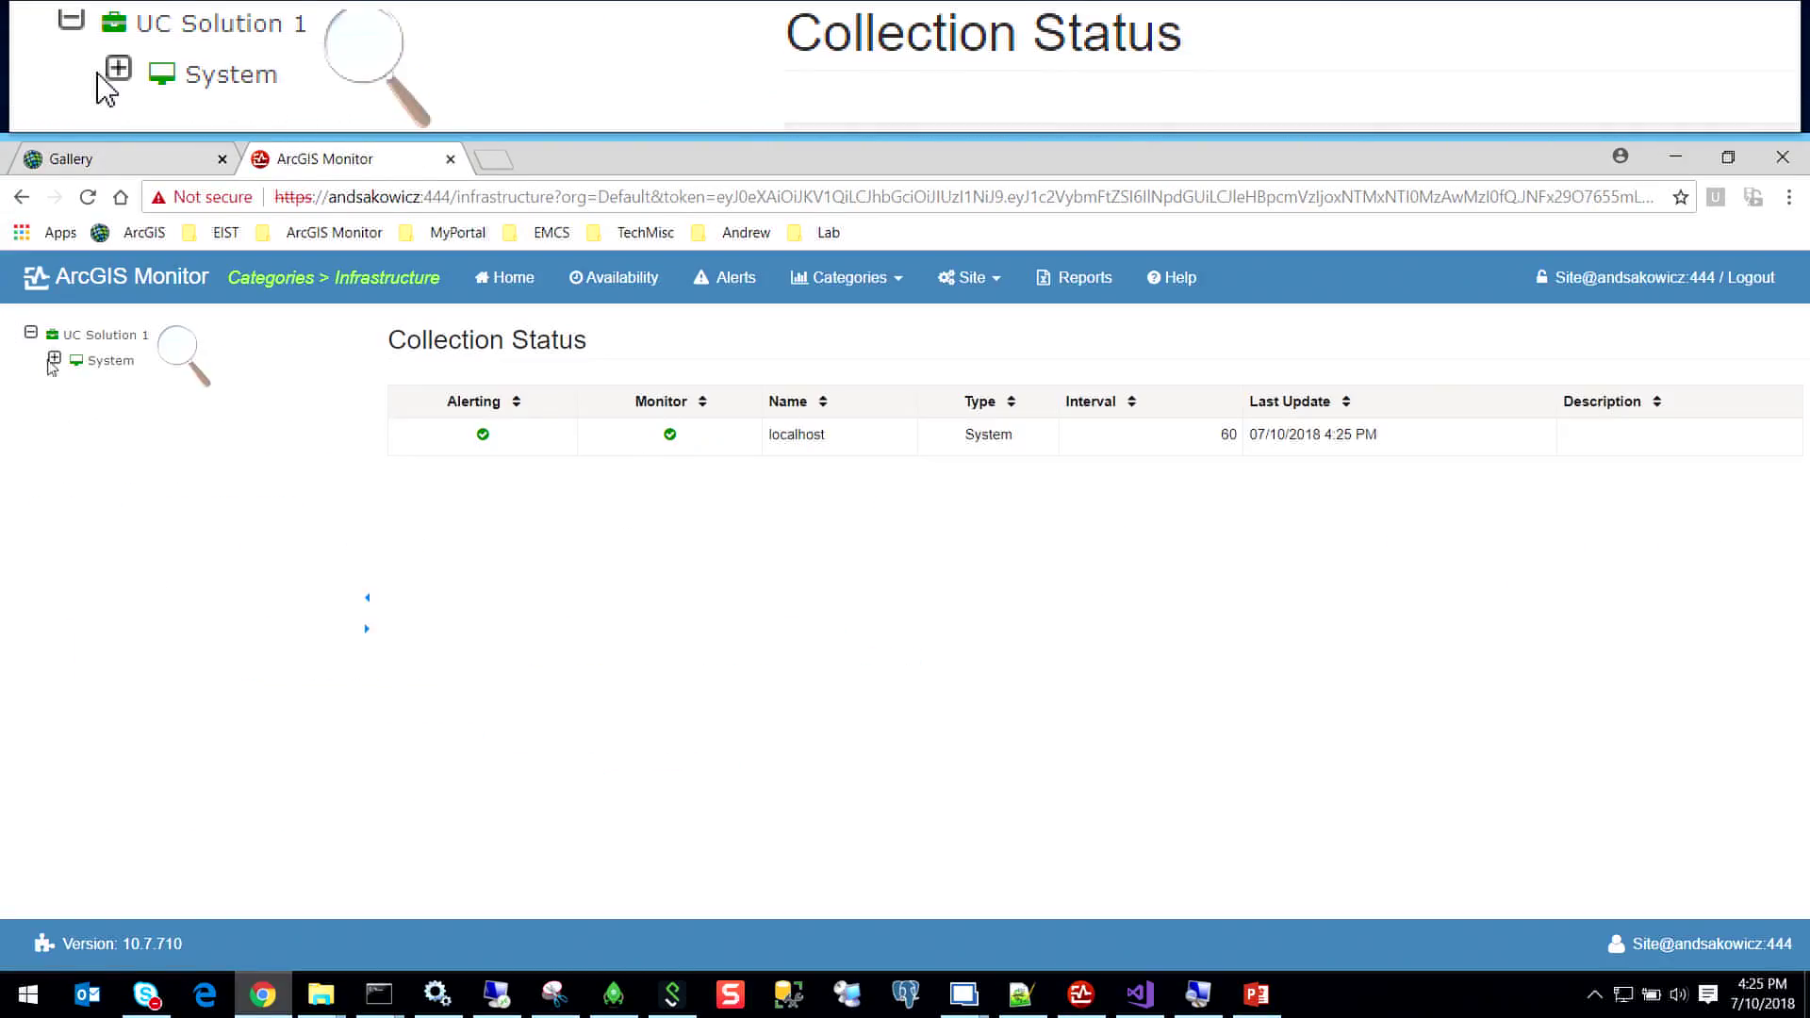
# - Chart localhost % Processor Time and % Utilization Memory (62.278%), then return to PowerPoint
pyautogui.click(54, 359)
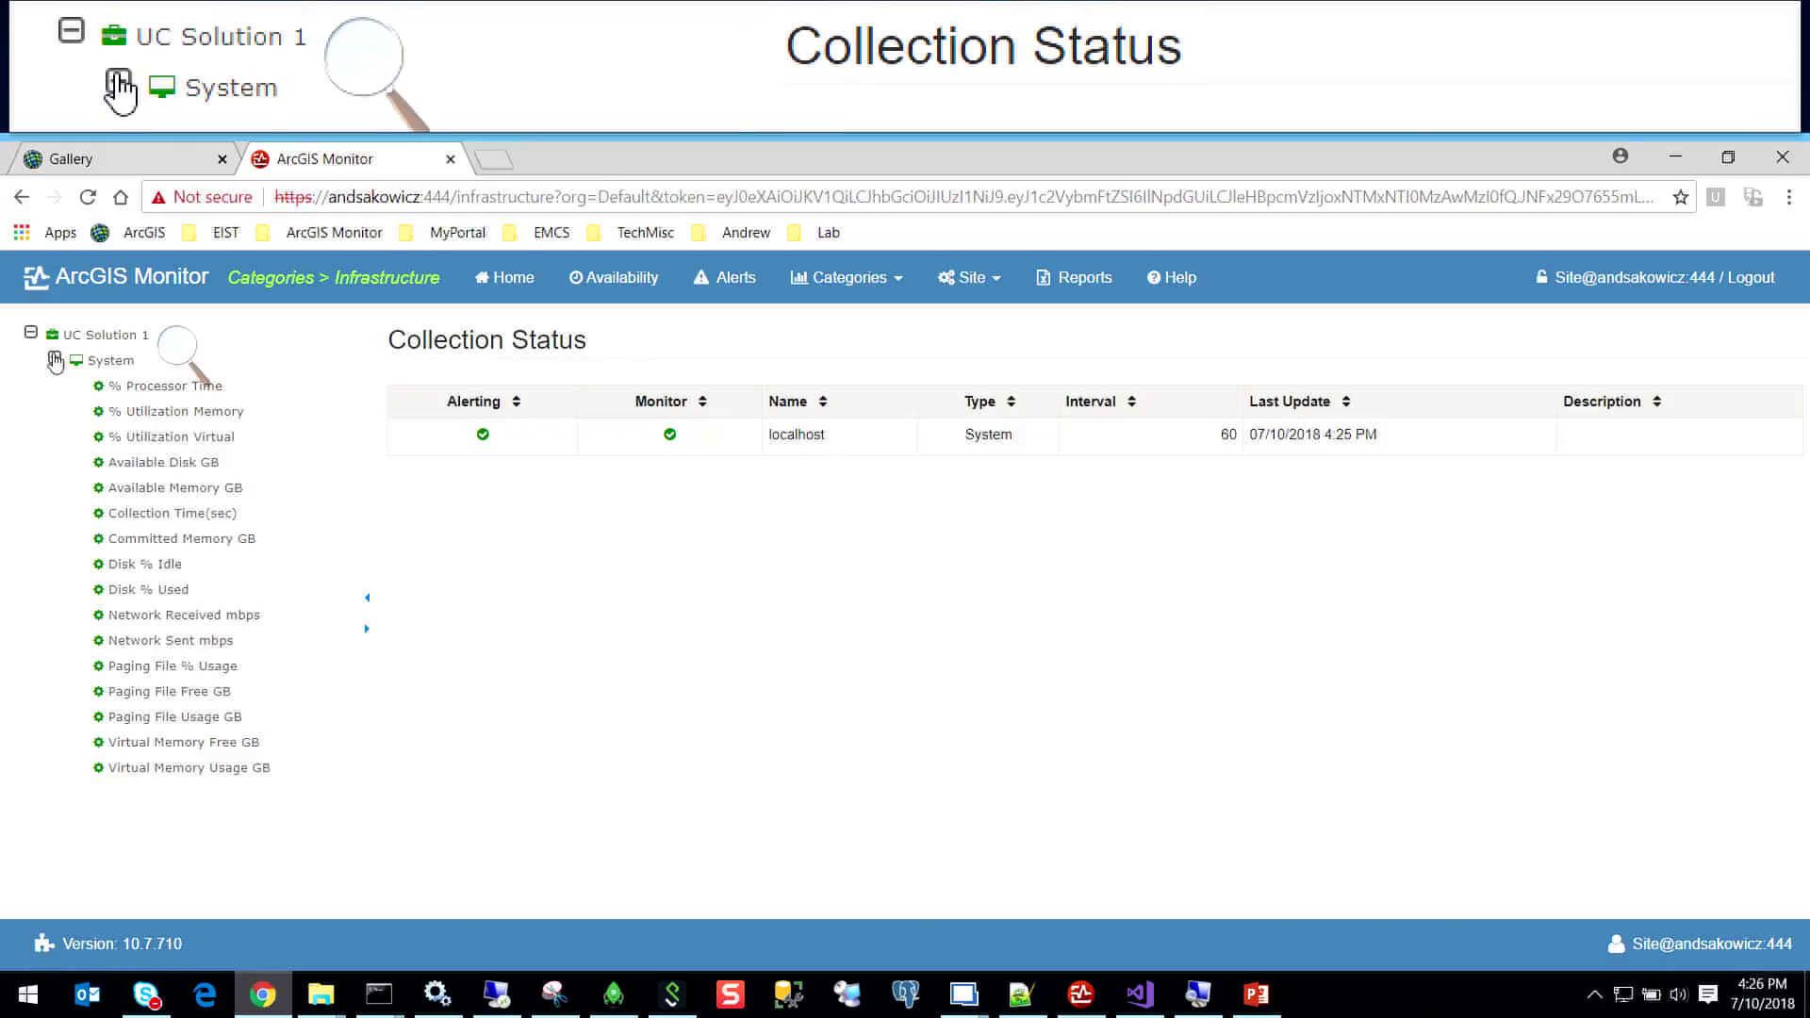
pyautogui.click(162, 388)
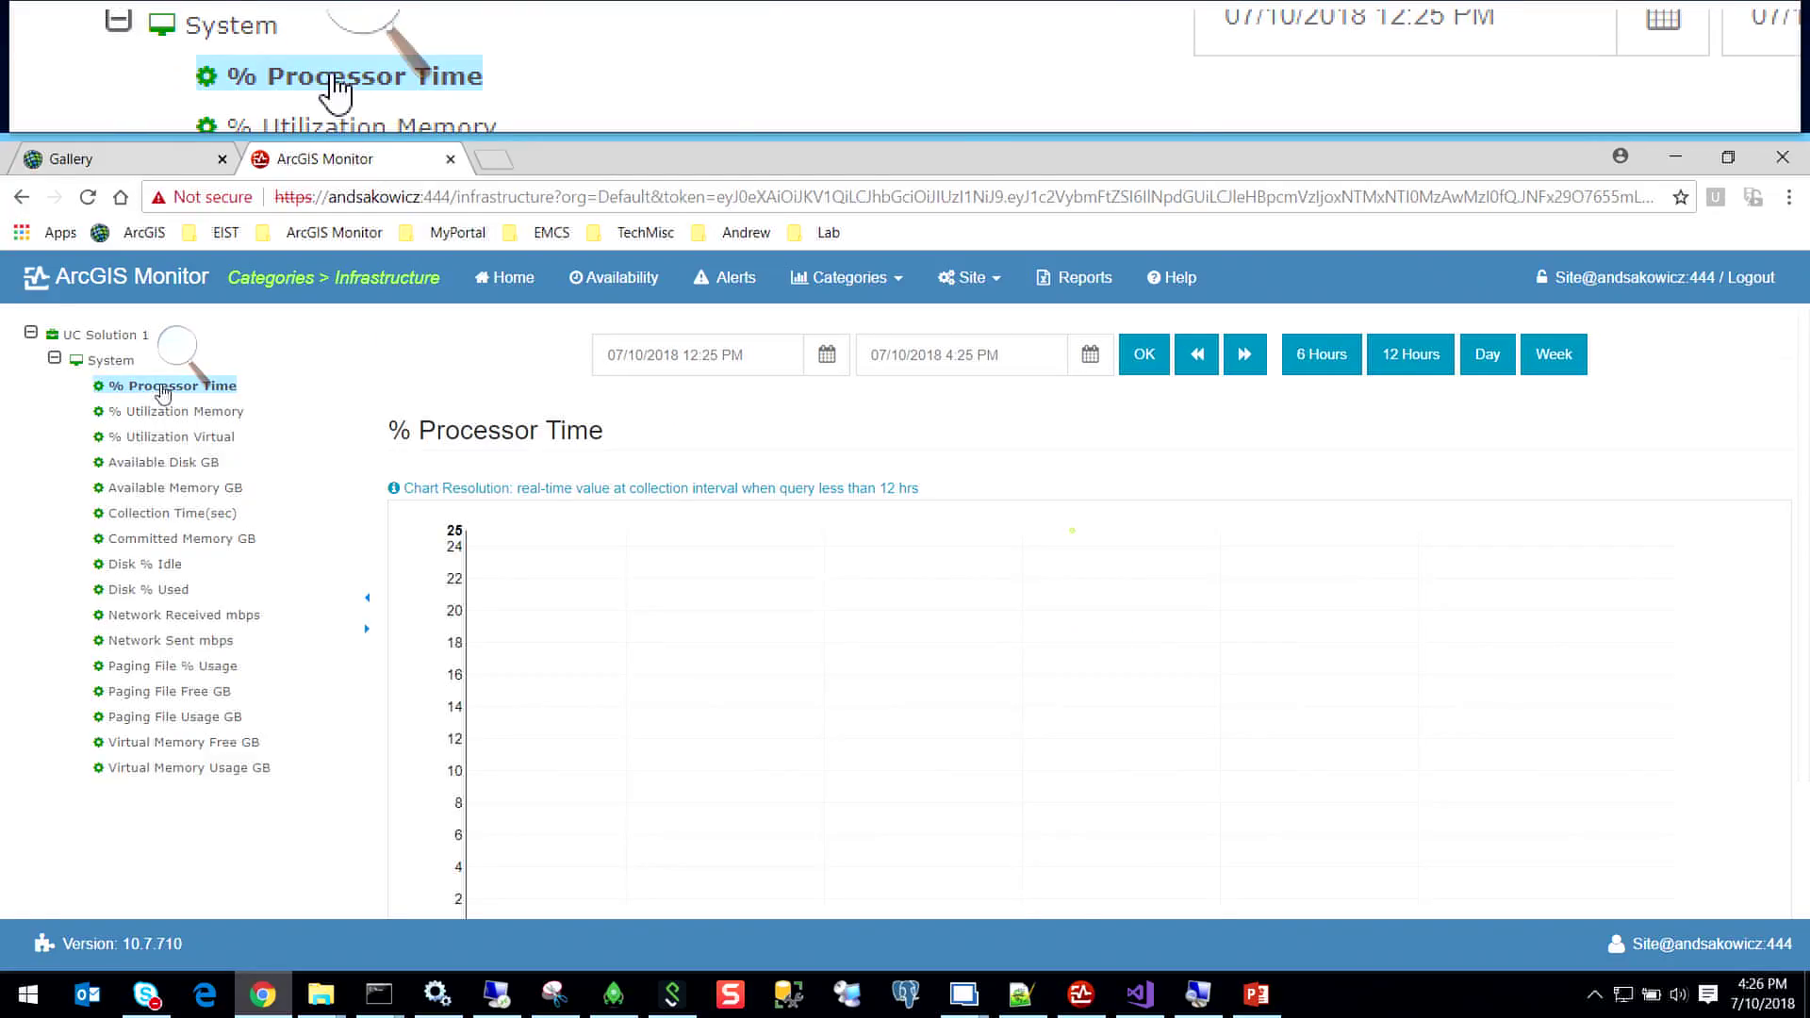
pyautogui.moveTo(1073, 546)
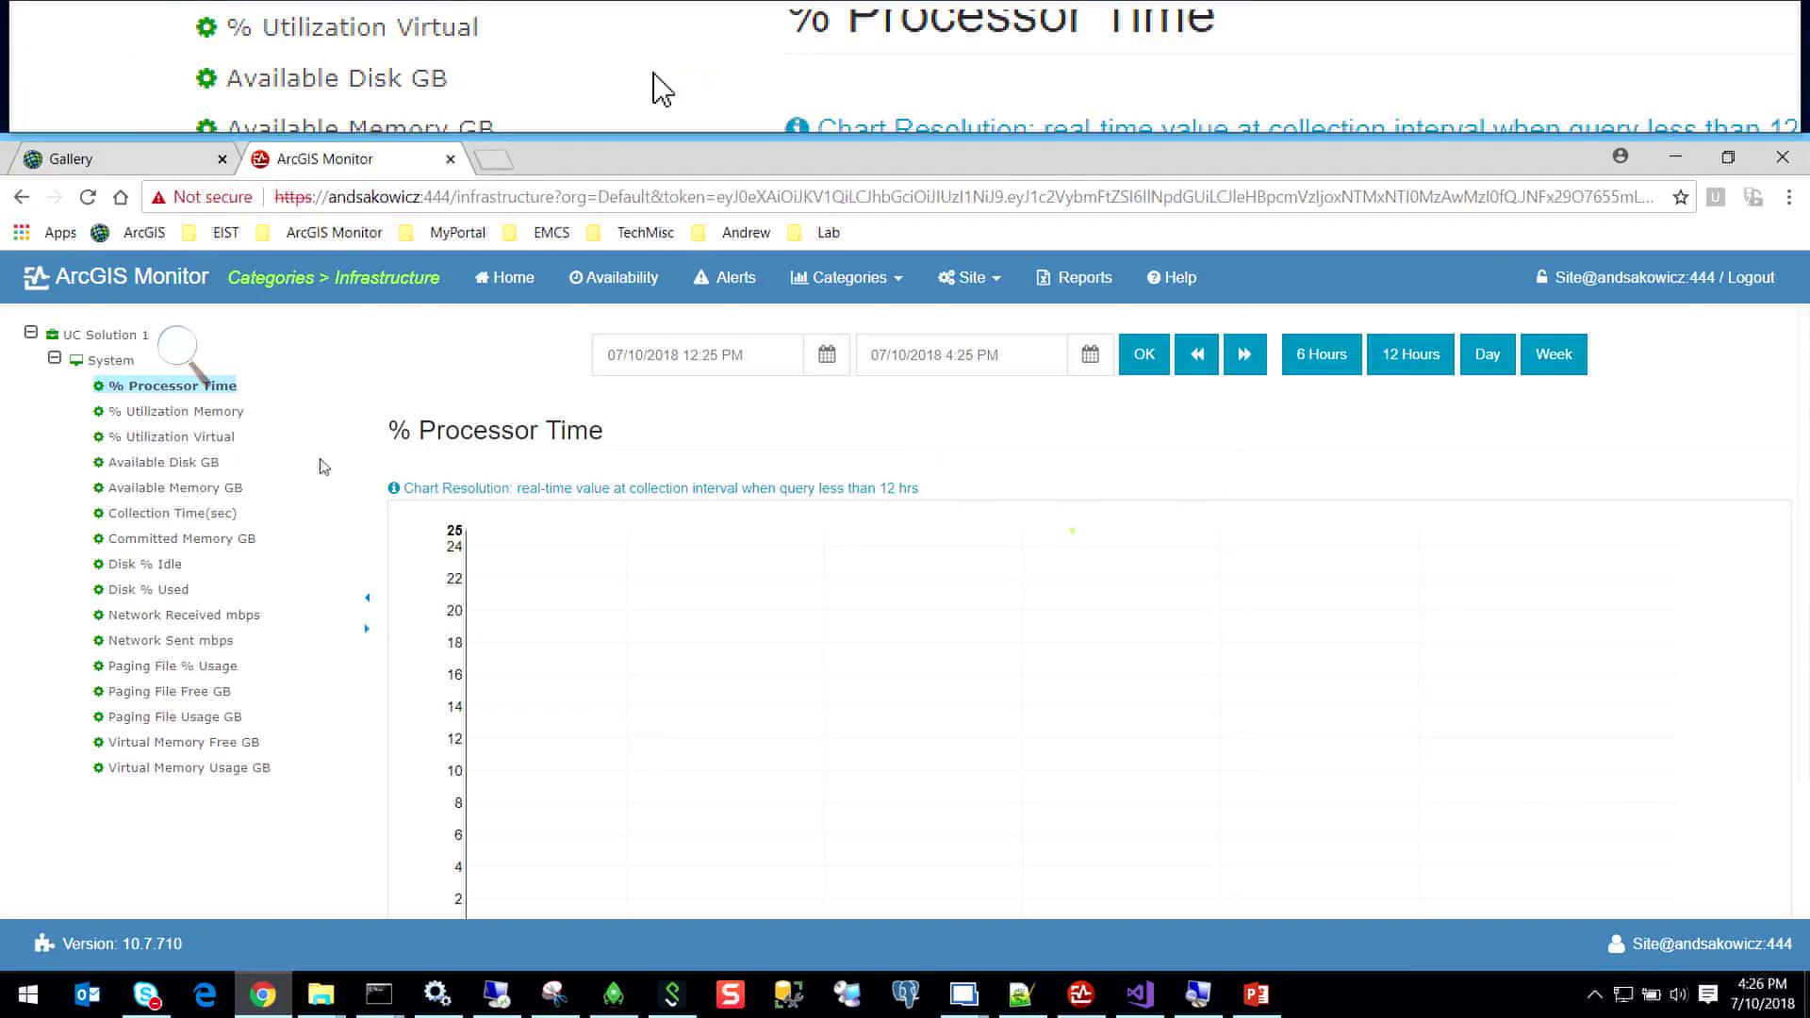
pyautogui.click(207, 412)
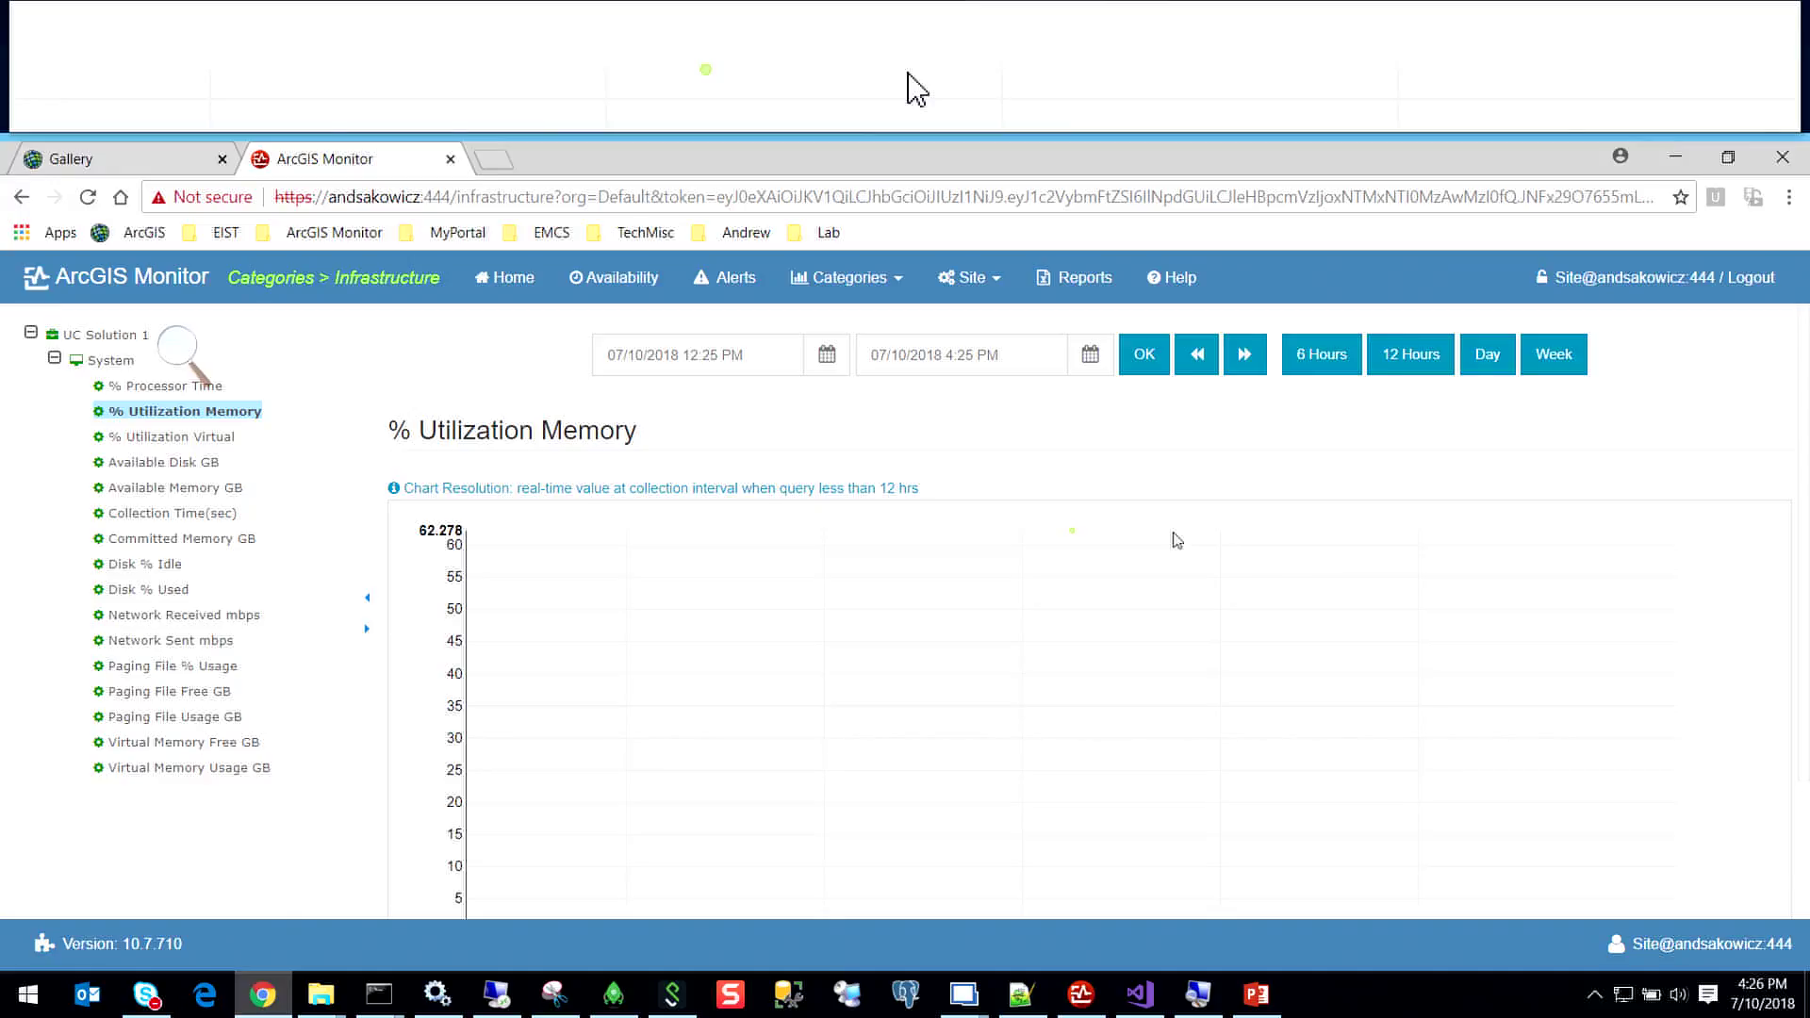
pyautogui.moveTo(1256, 995)
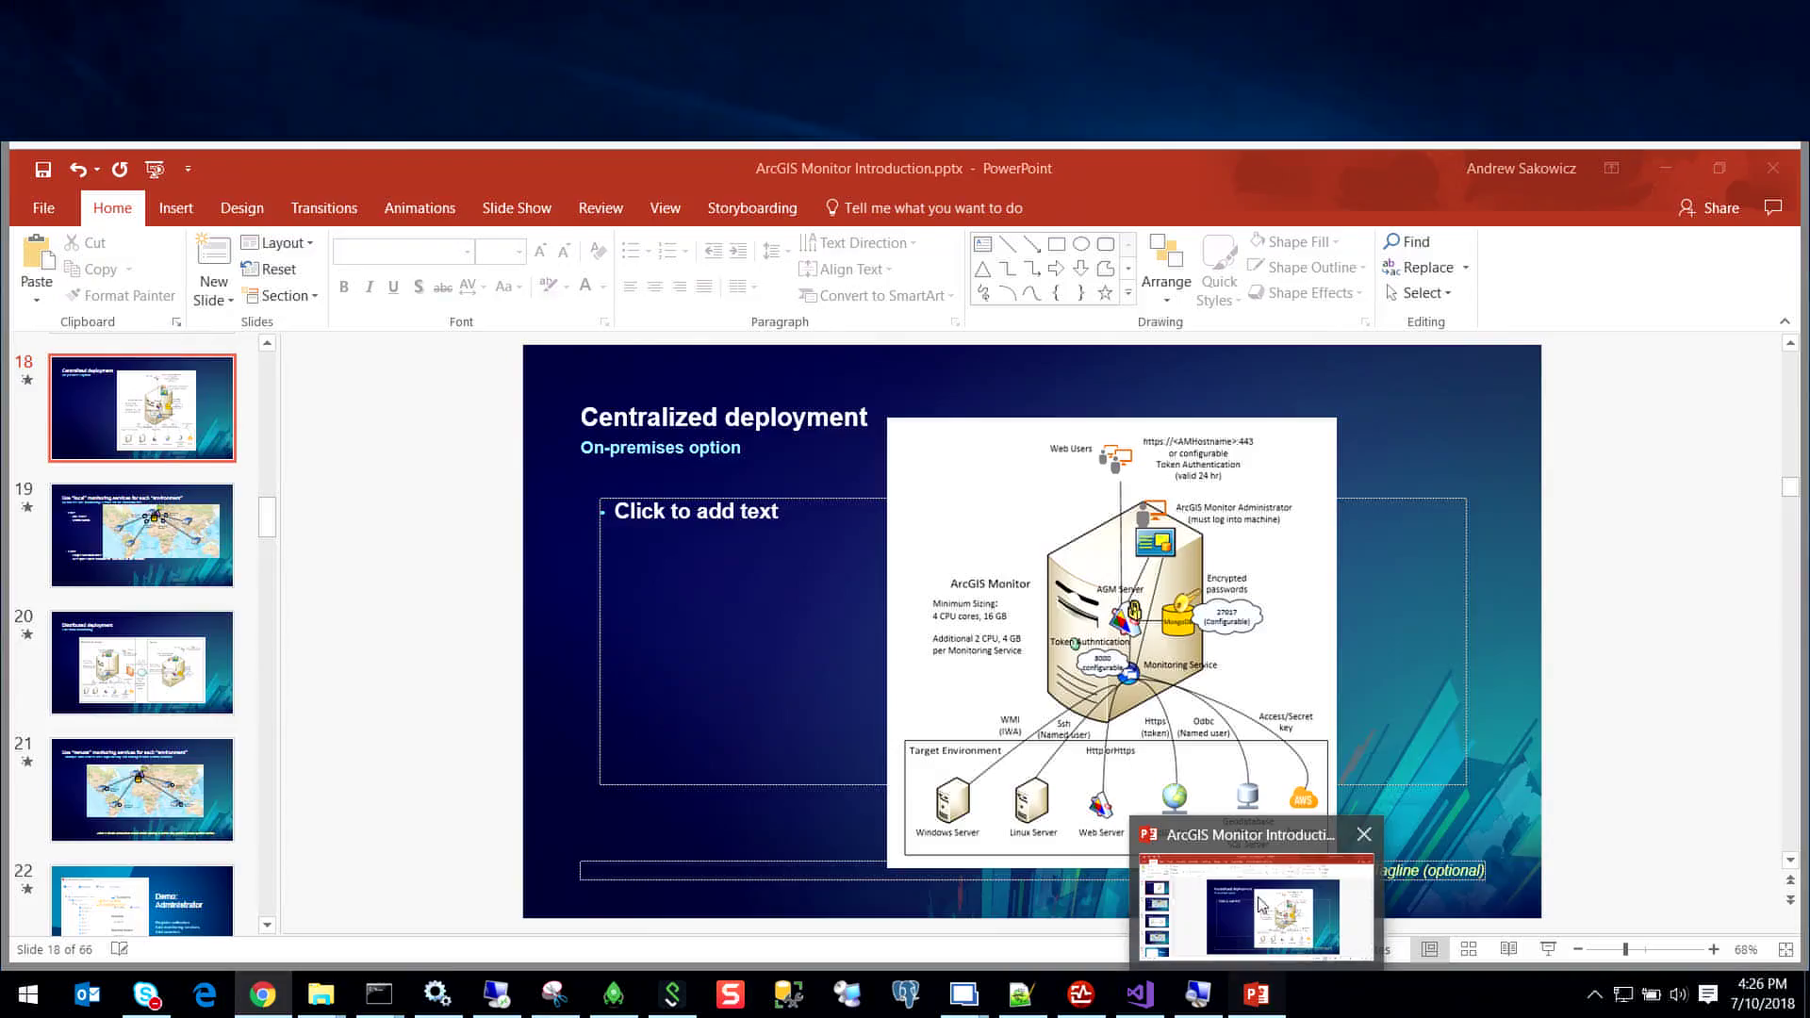
pyautogui.click(1259, 905)
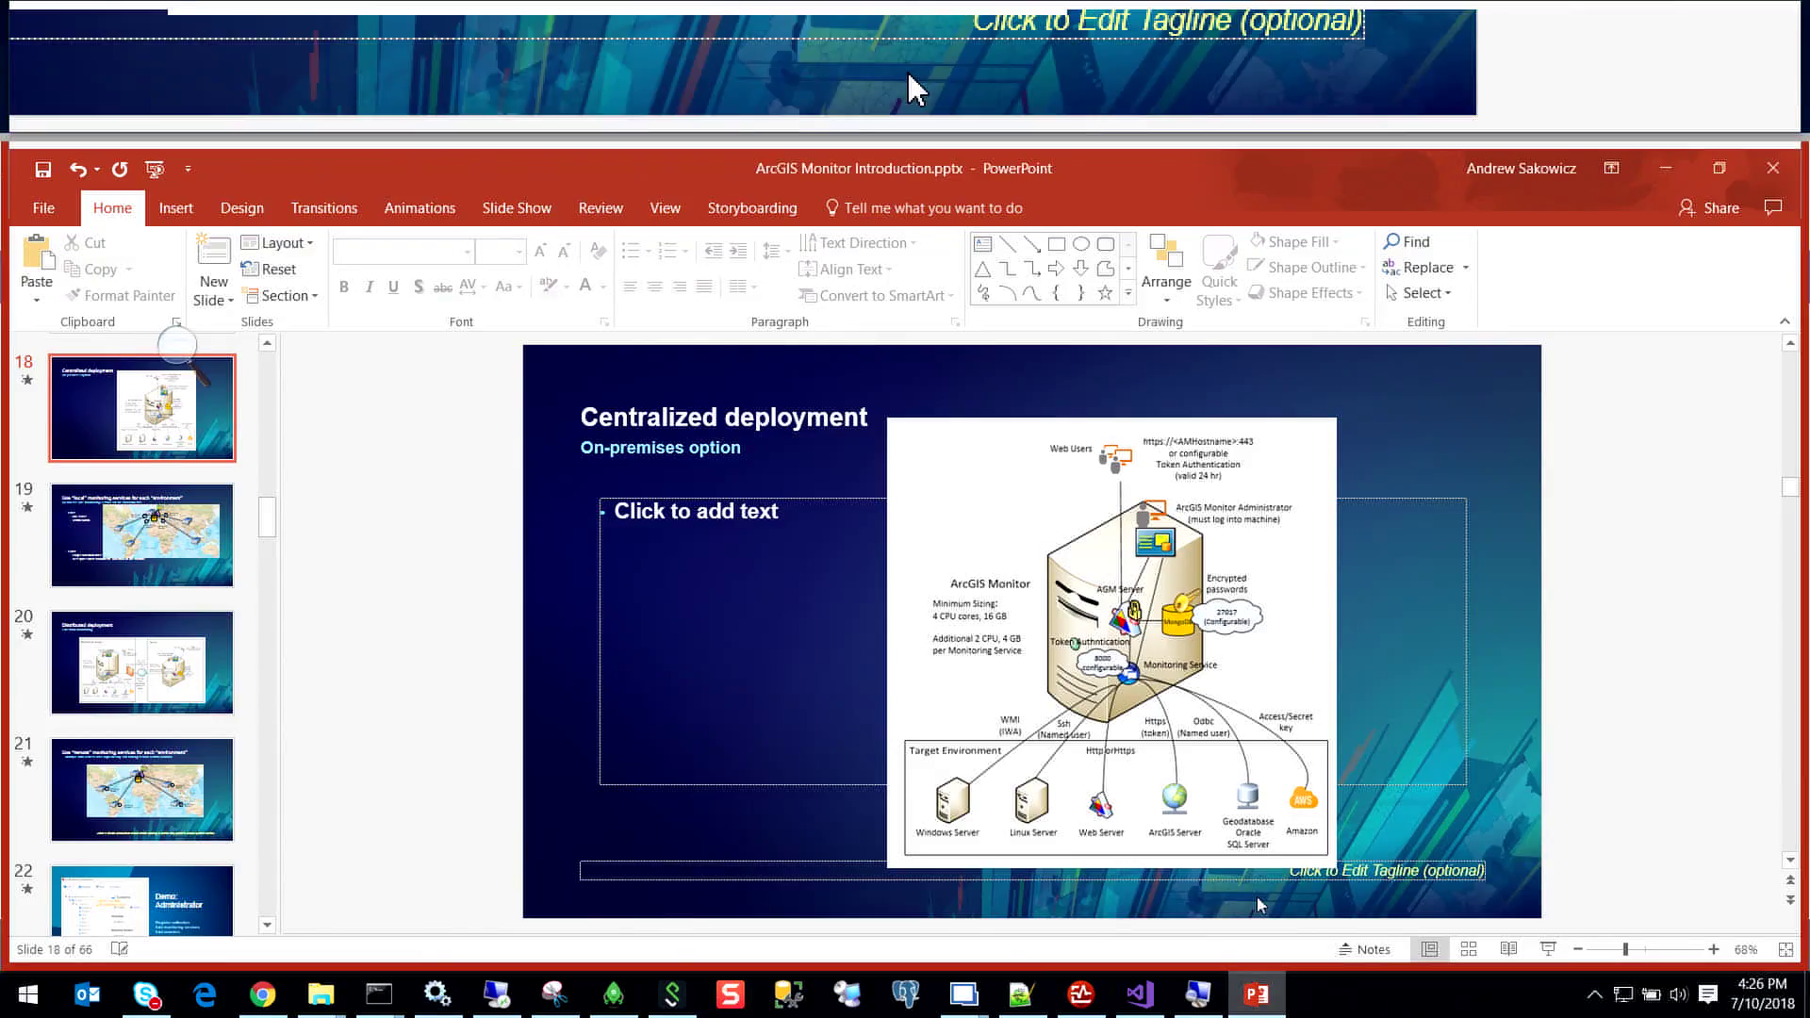
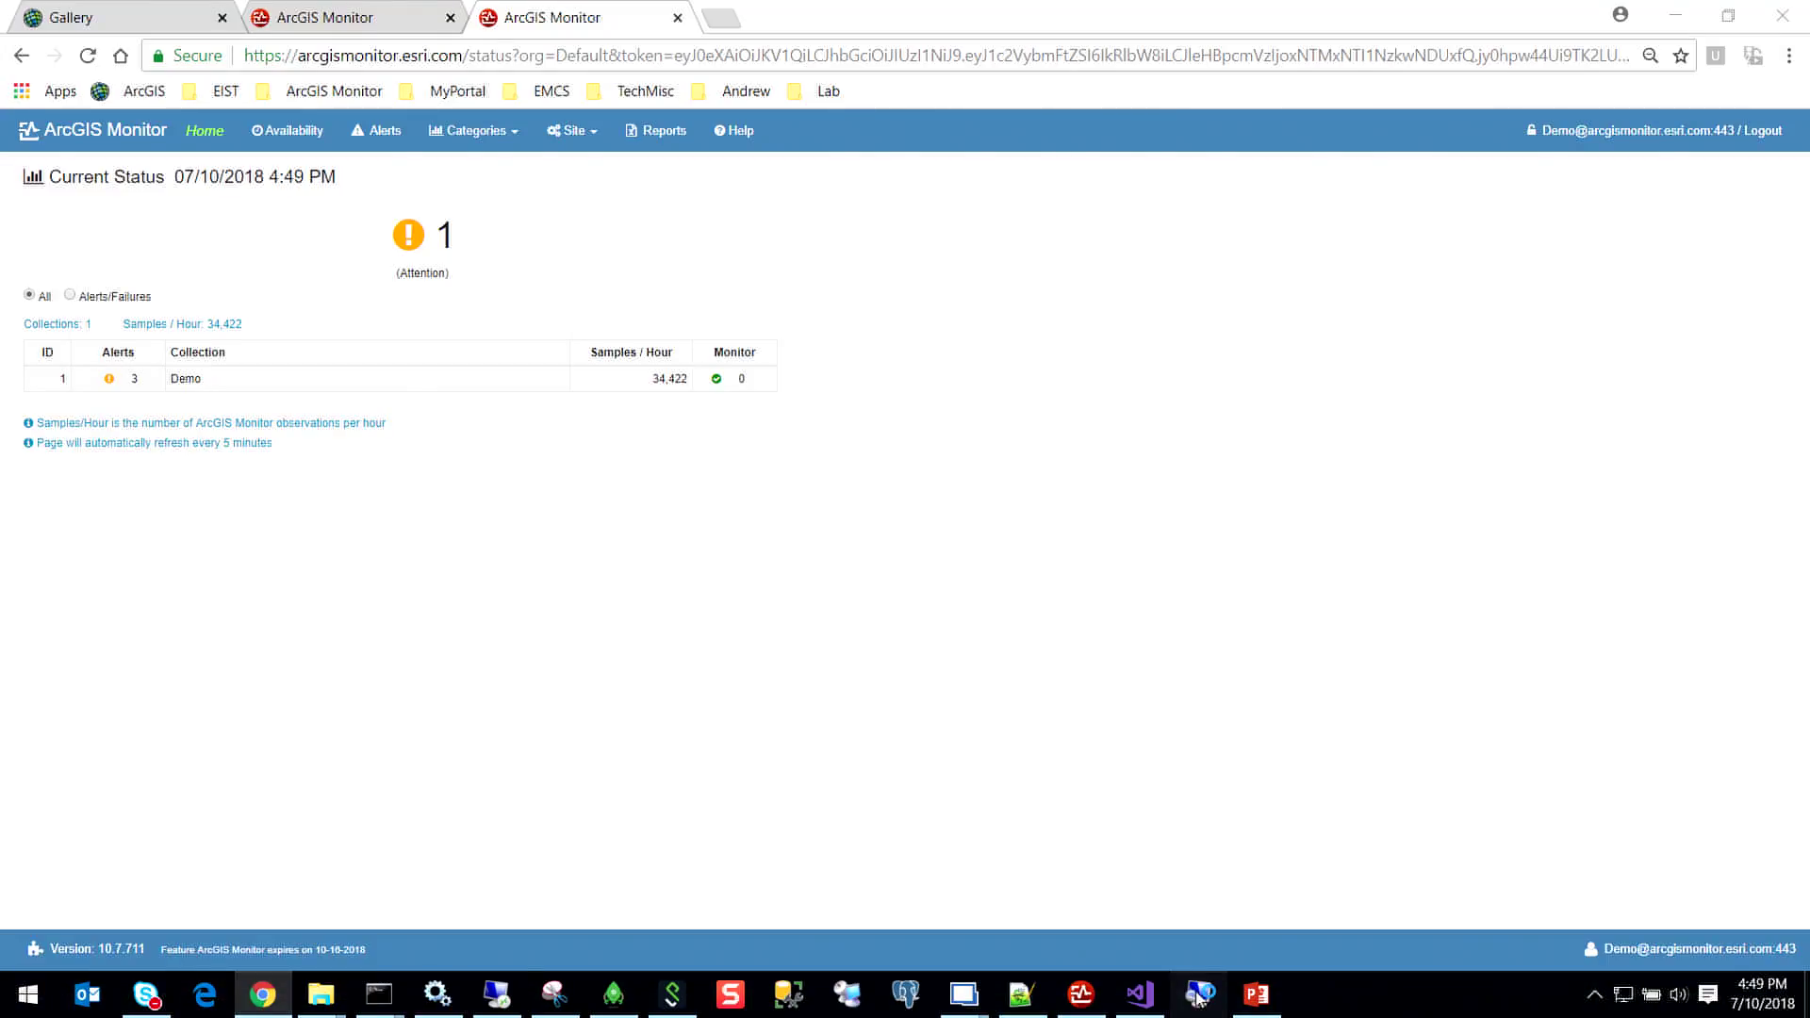
# - Show today's alert list: 12 critical, 35 warning and 6 info alerts
pyautogui.click(1197, 995)
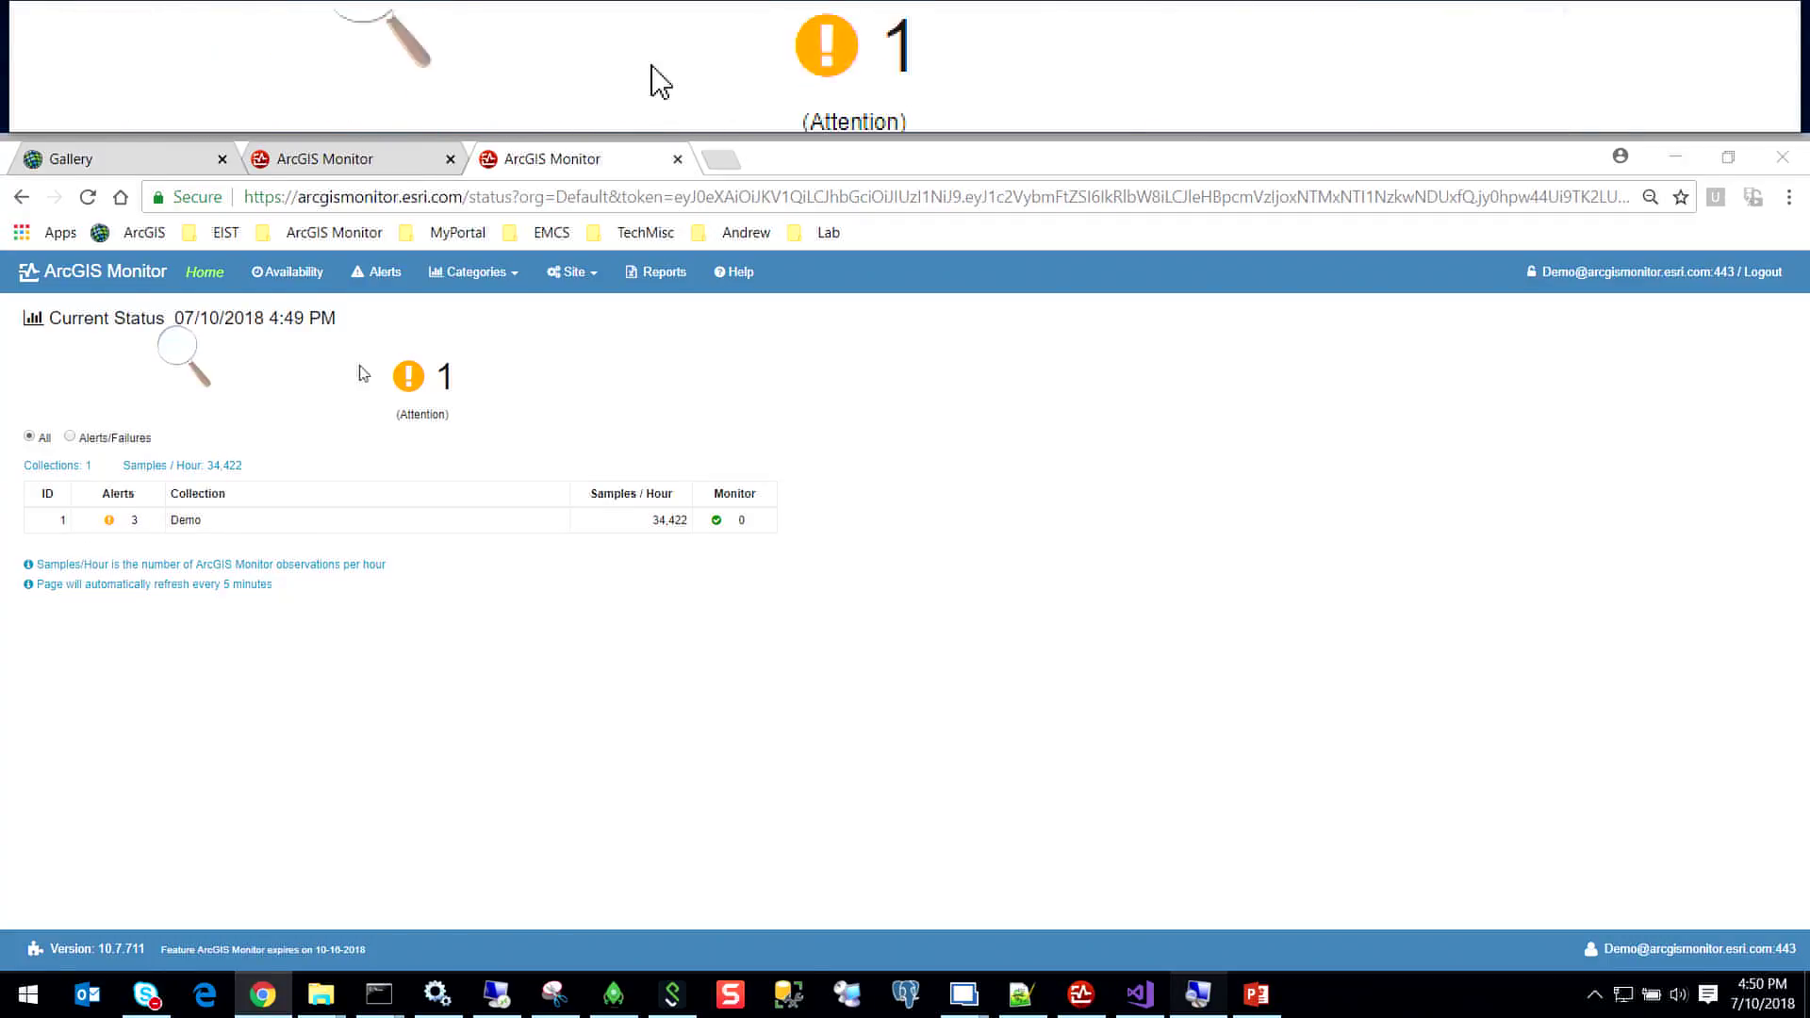
pyautogui.click(383, 276)
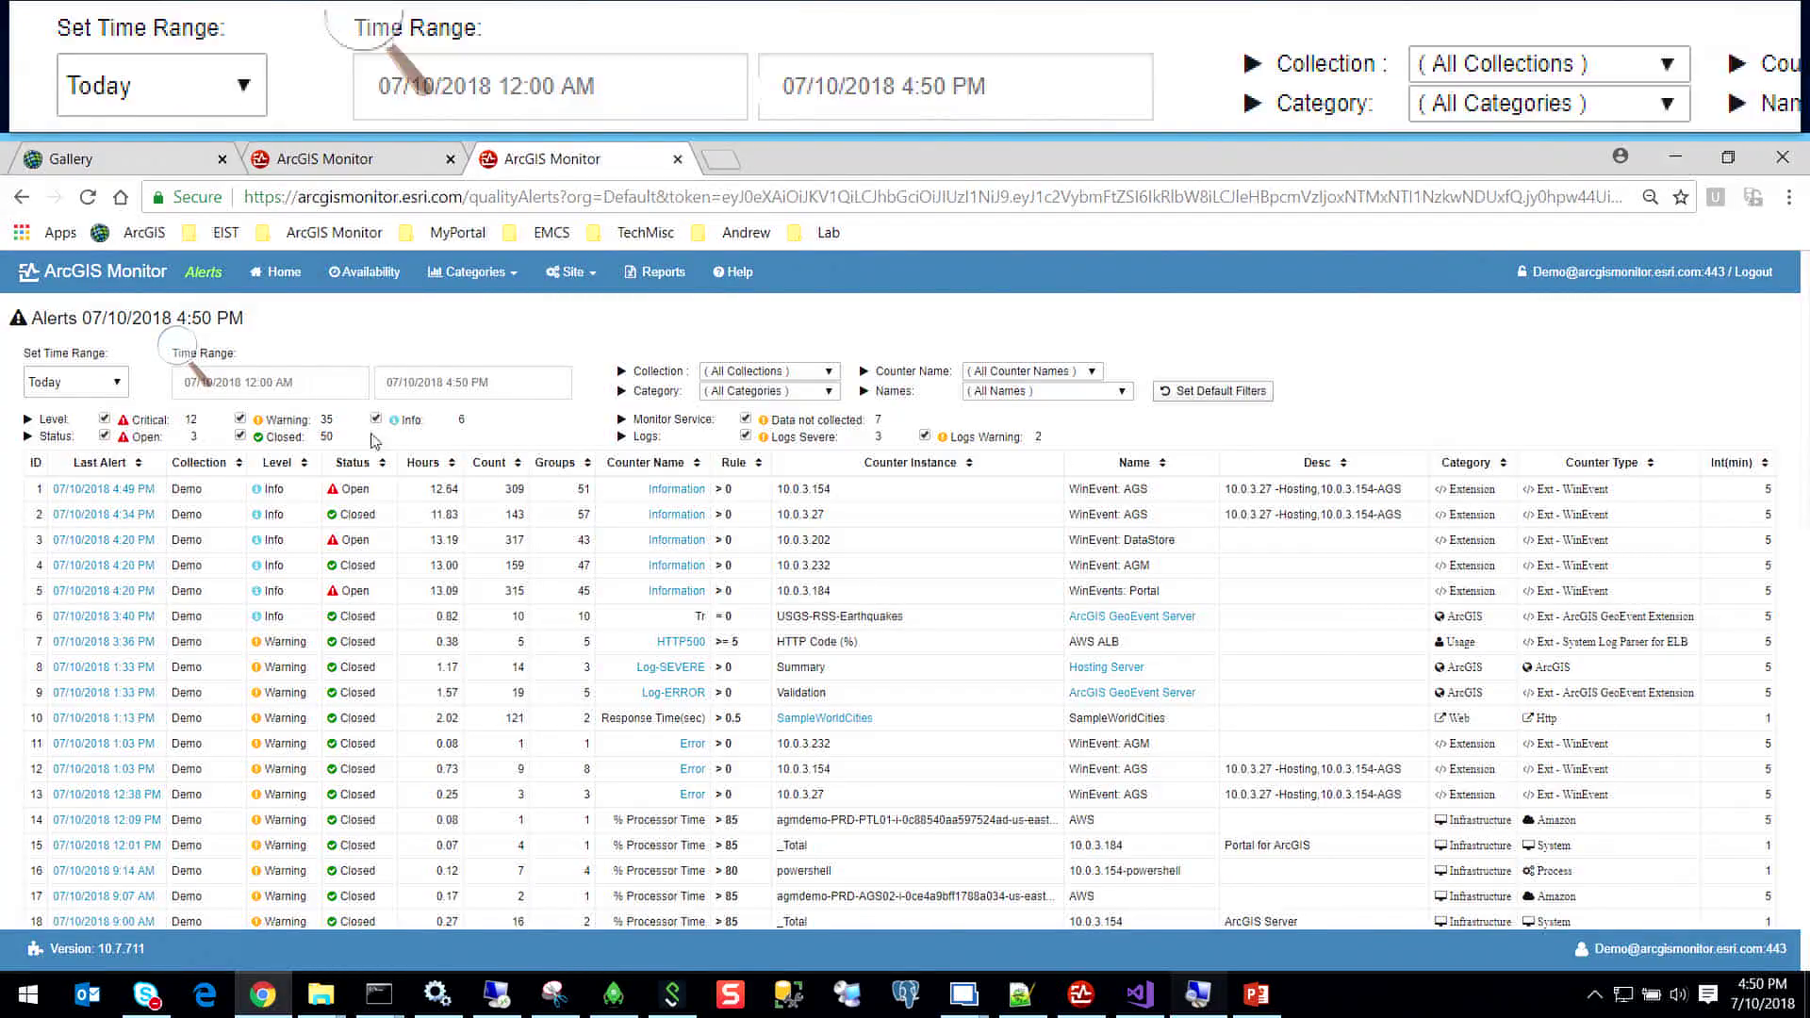
# - Filter the alerts to Critical only and view the ArcGISGeoEvent alert's detail chart
pyautogui.click(240, 421)
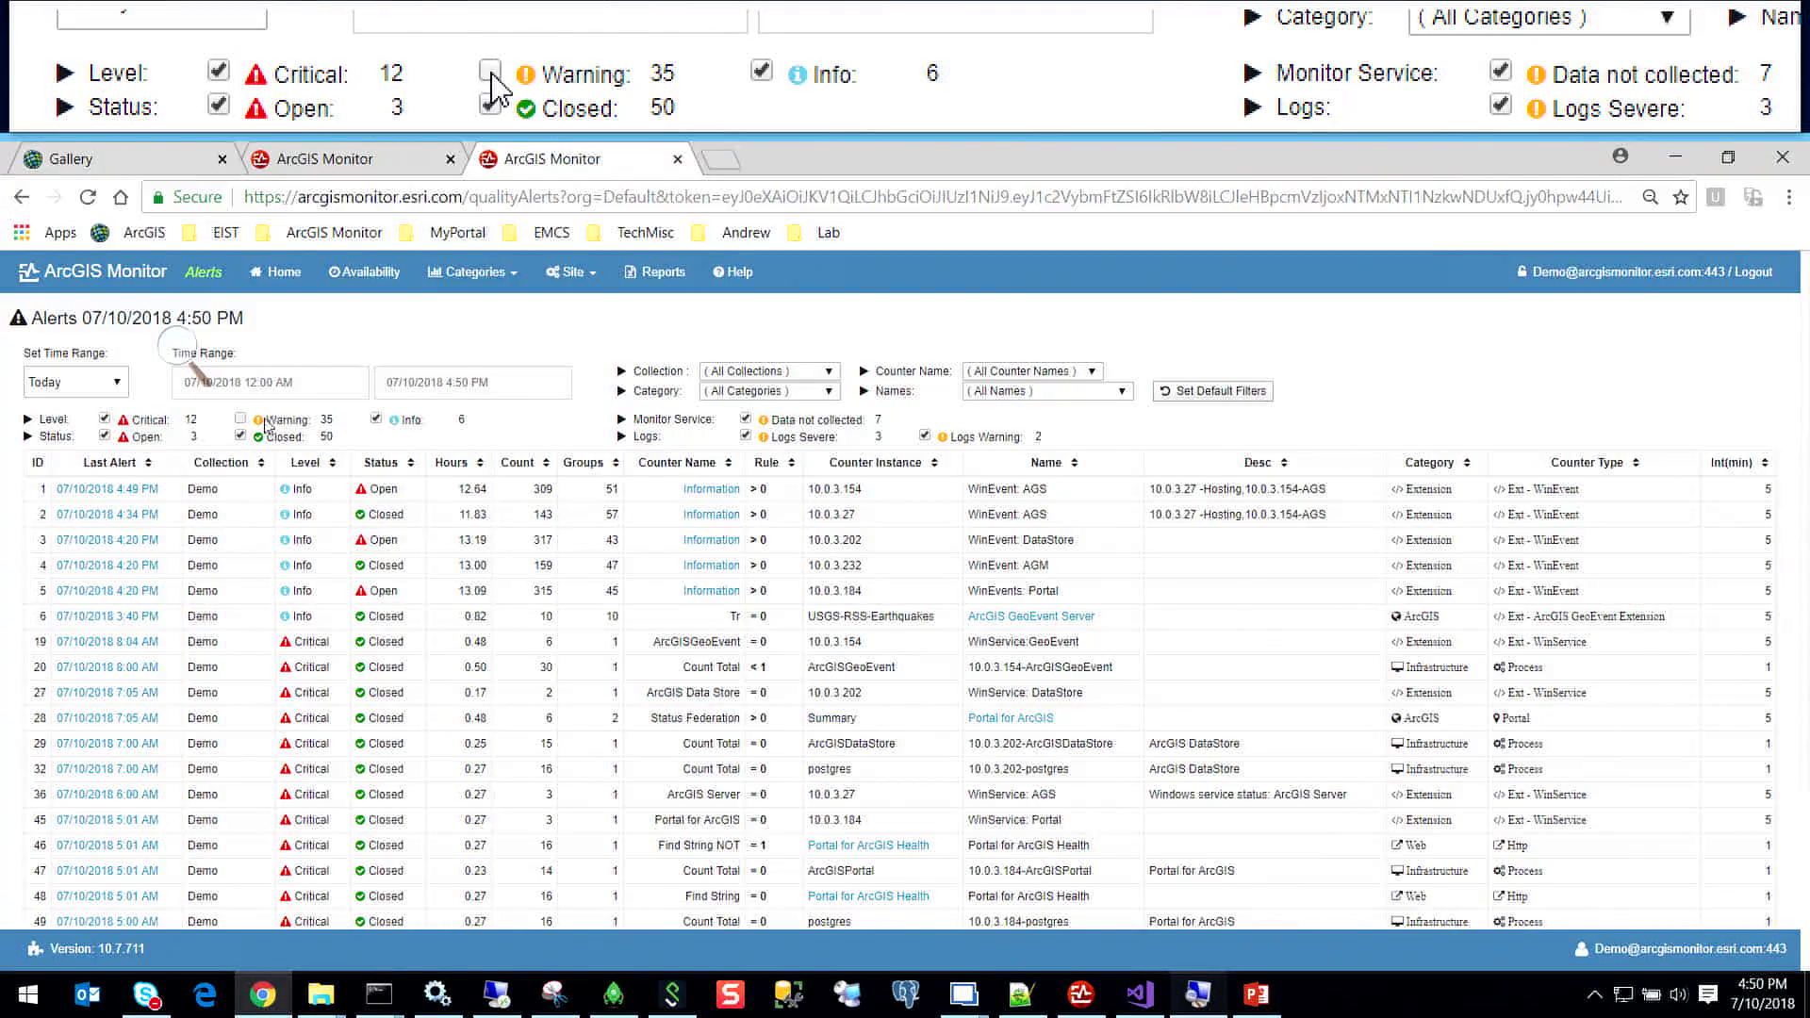
pyautogui.click(377, 421)
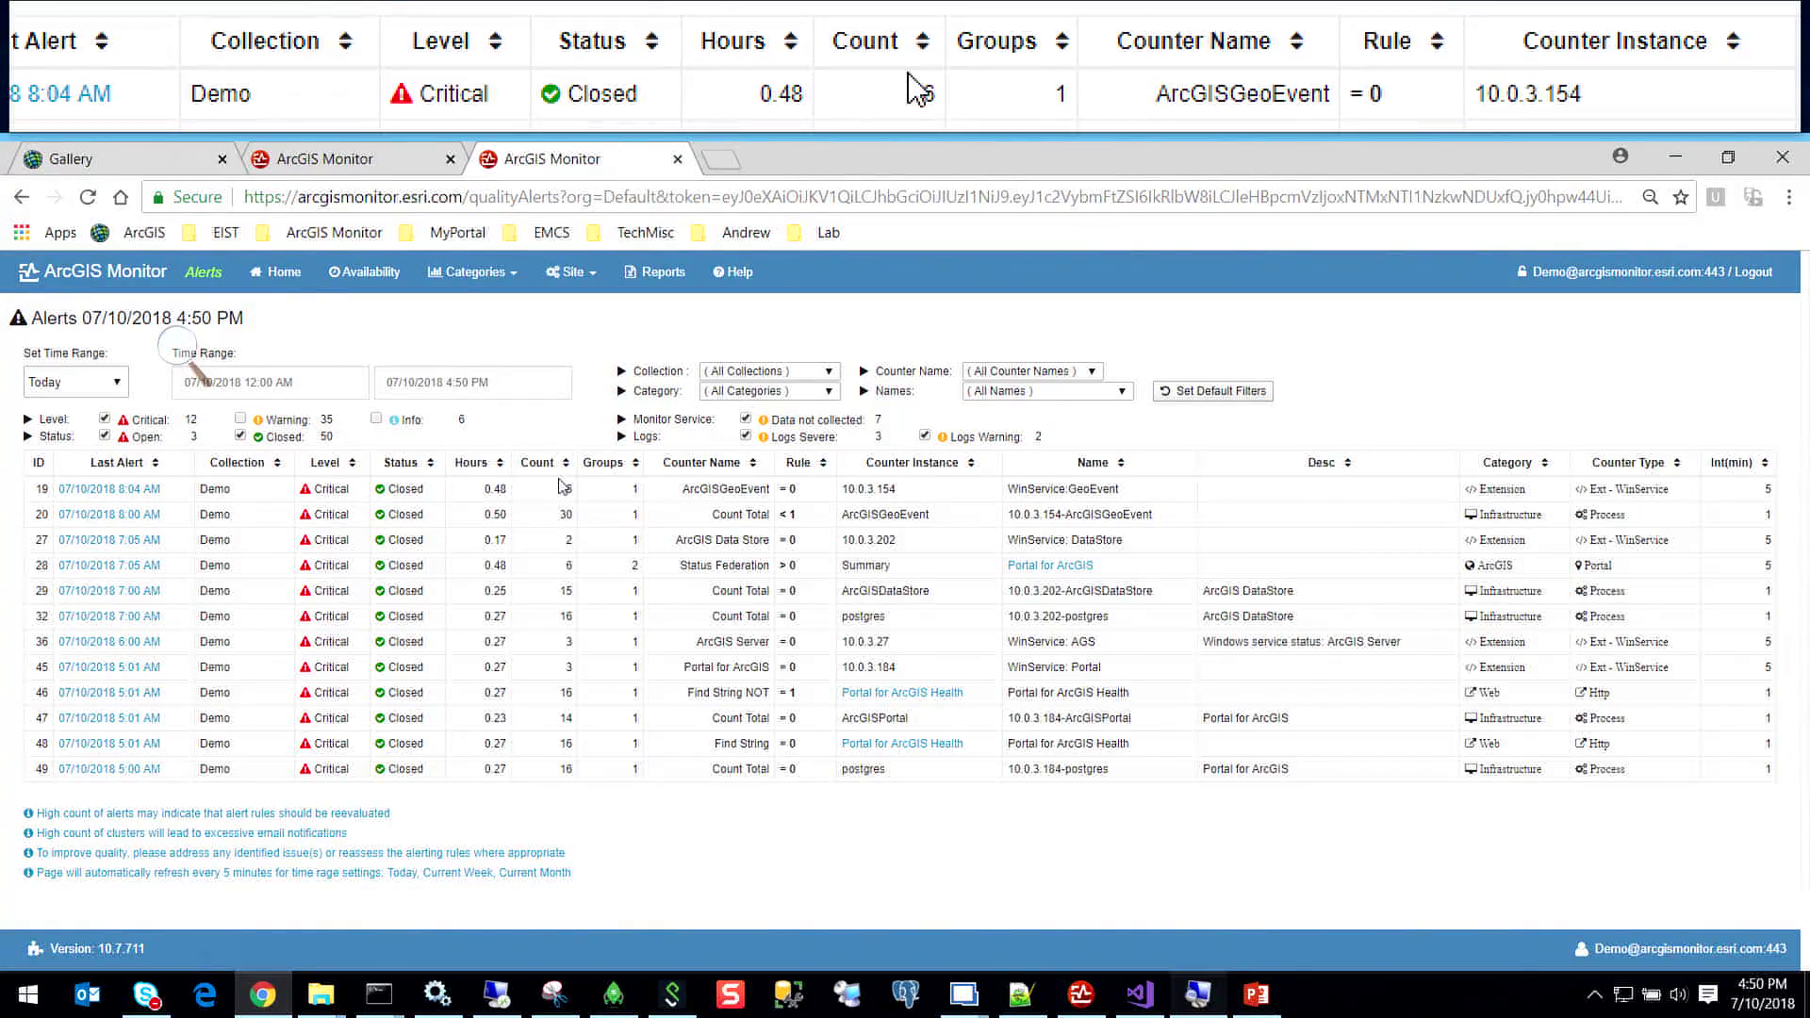
pyautogui.click(105, 490)
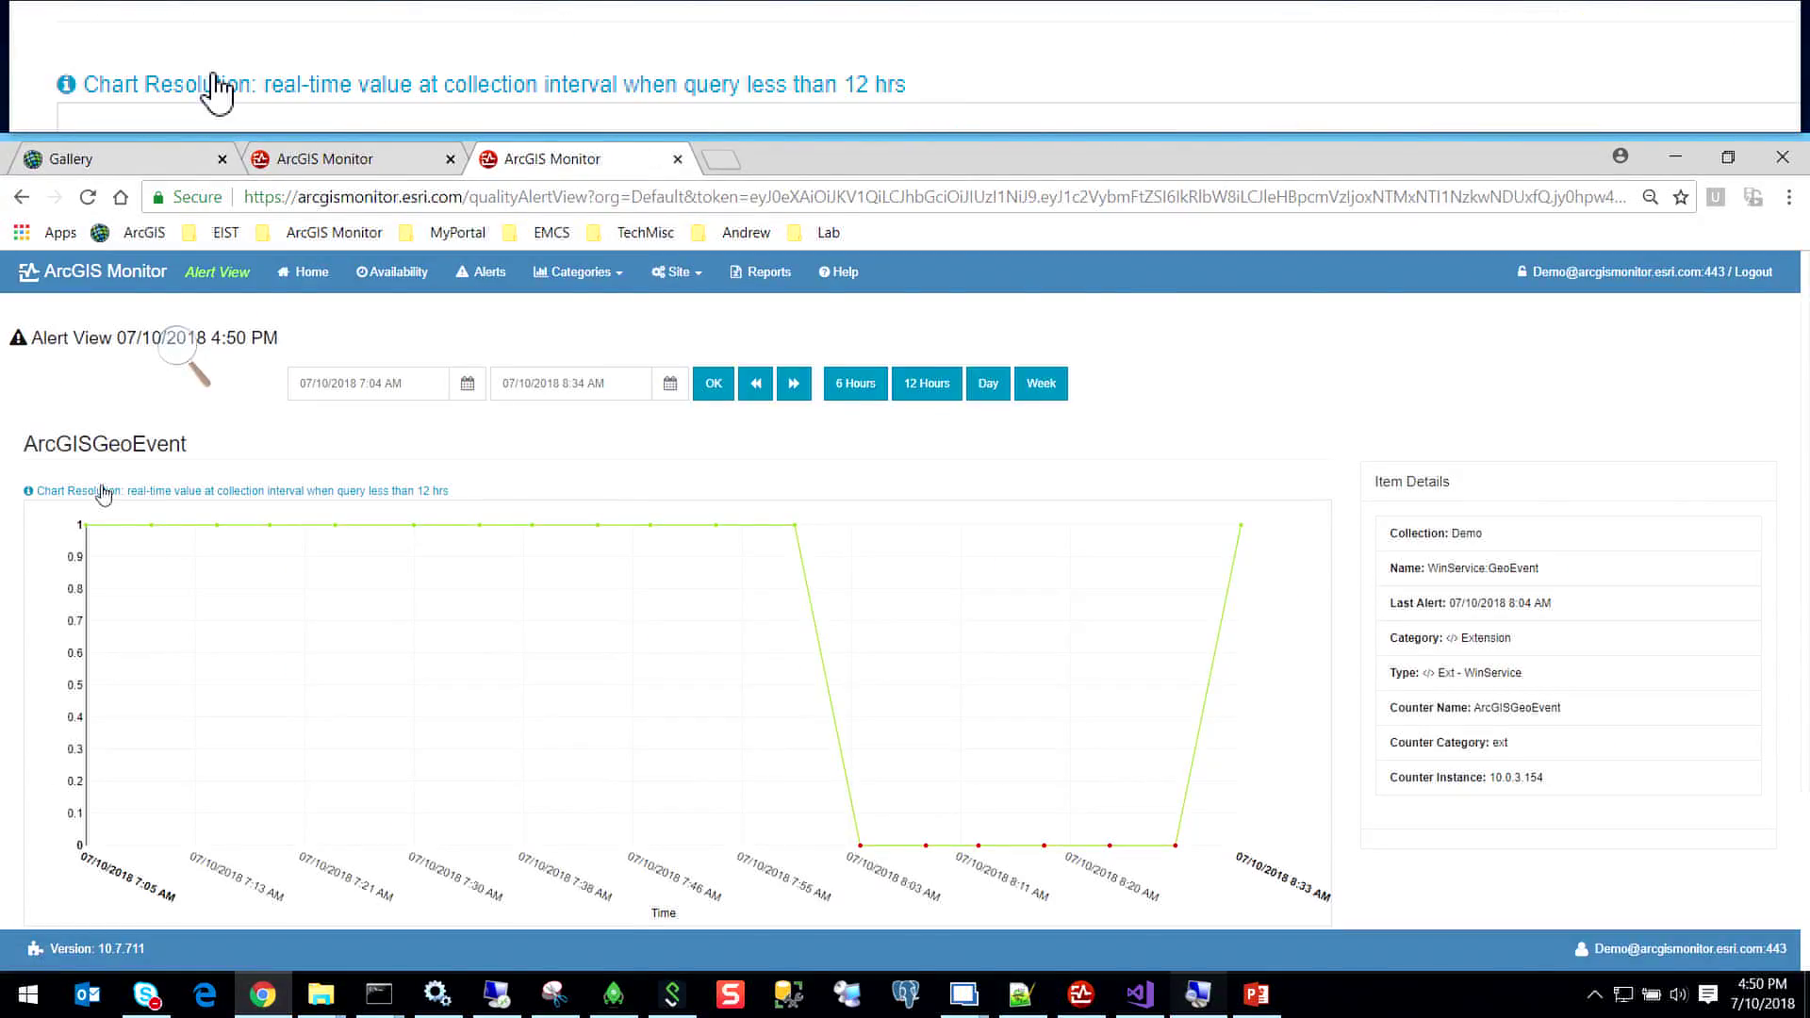
pyautogui.moveTo(985, 841)
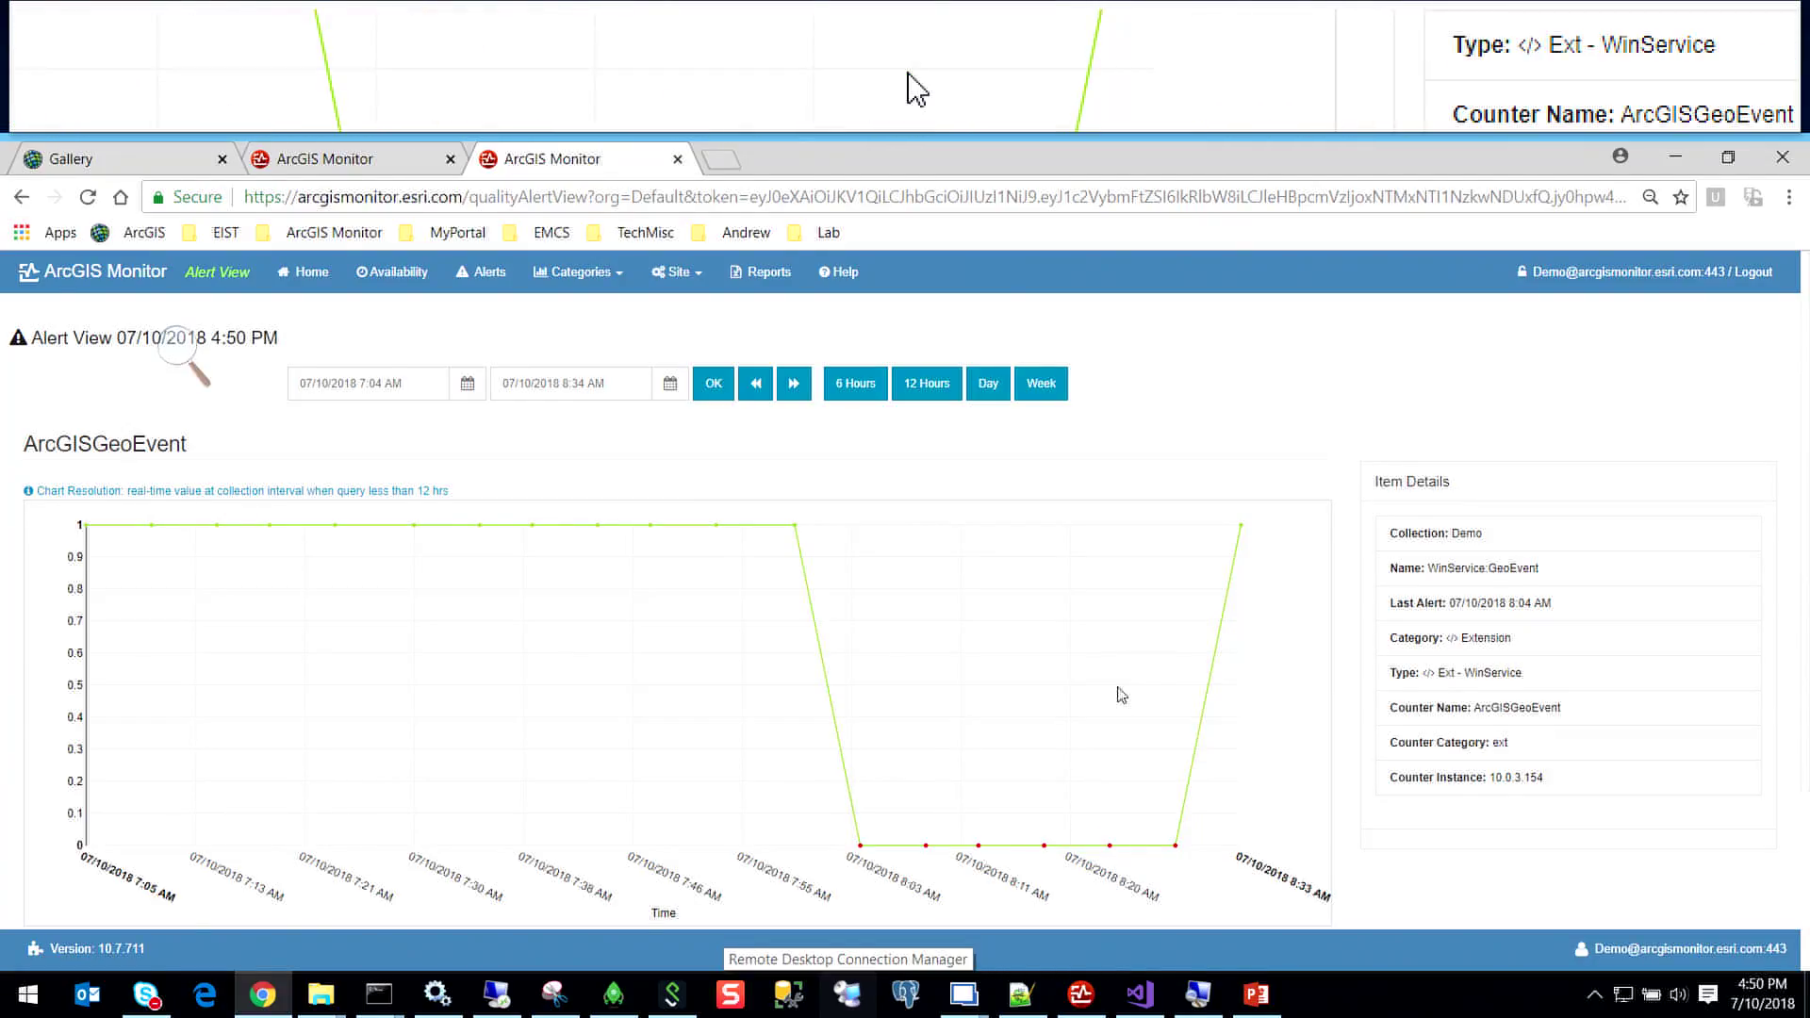
# - Limit today's alerts to the Web category, then view availability showing Demo at 85.7%
pyautogui.click(473, 274)
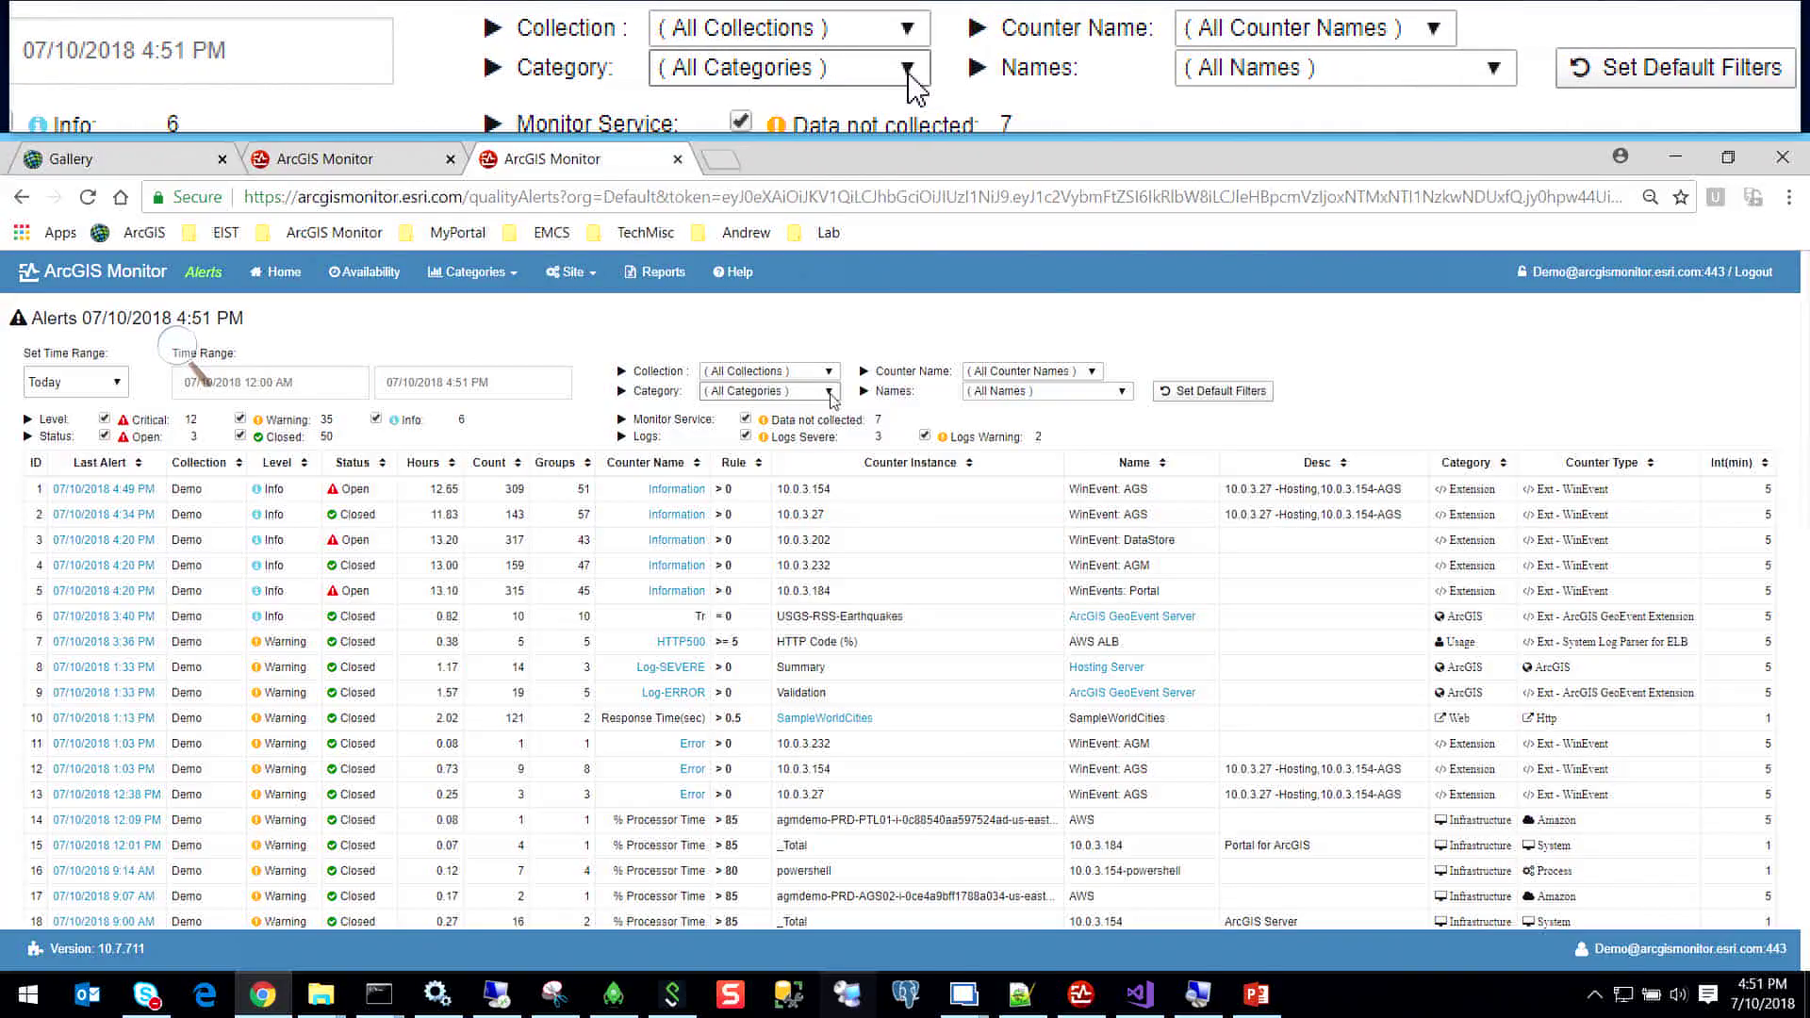
pyautogui.click(829, 394)
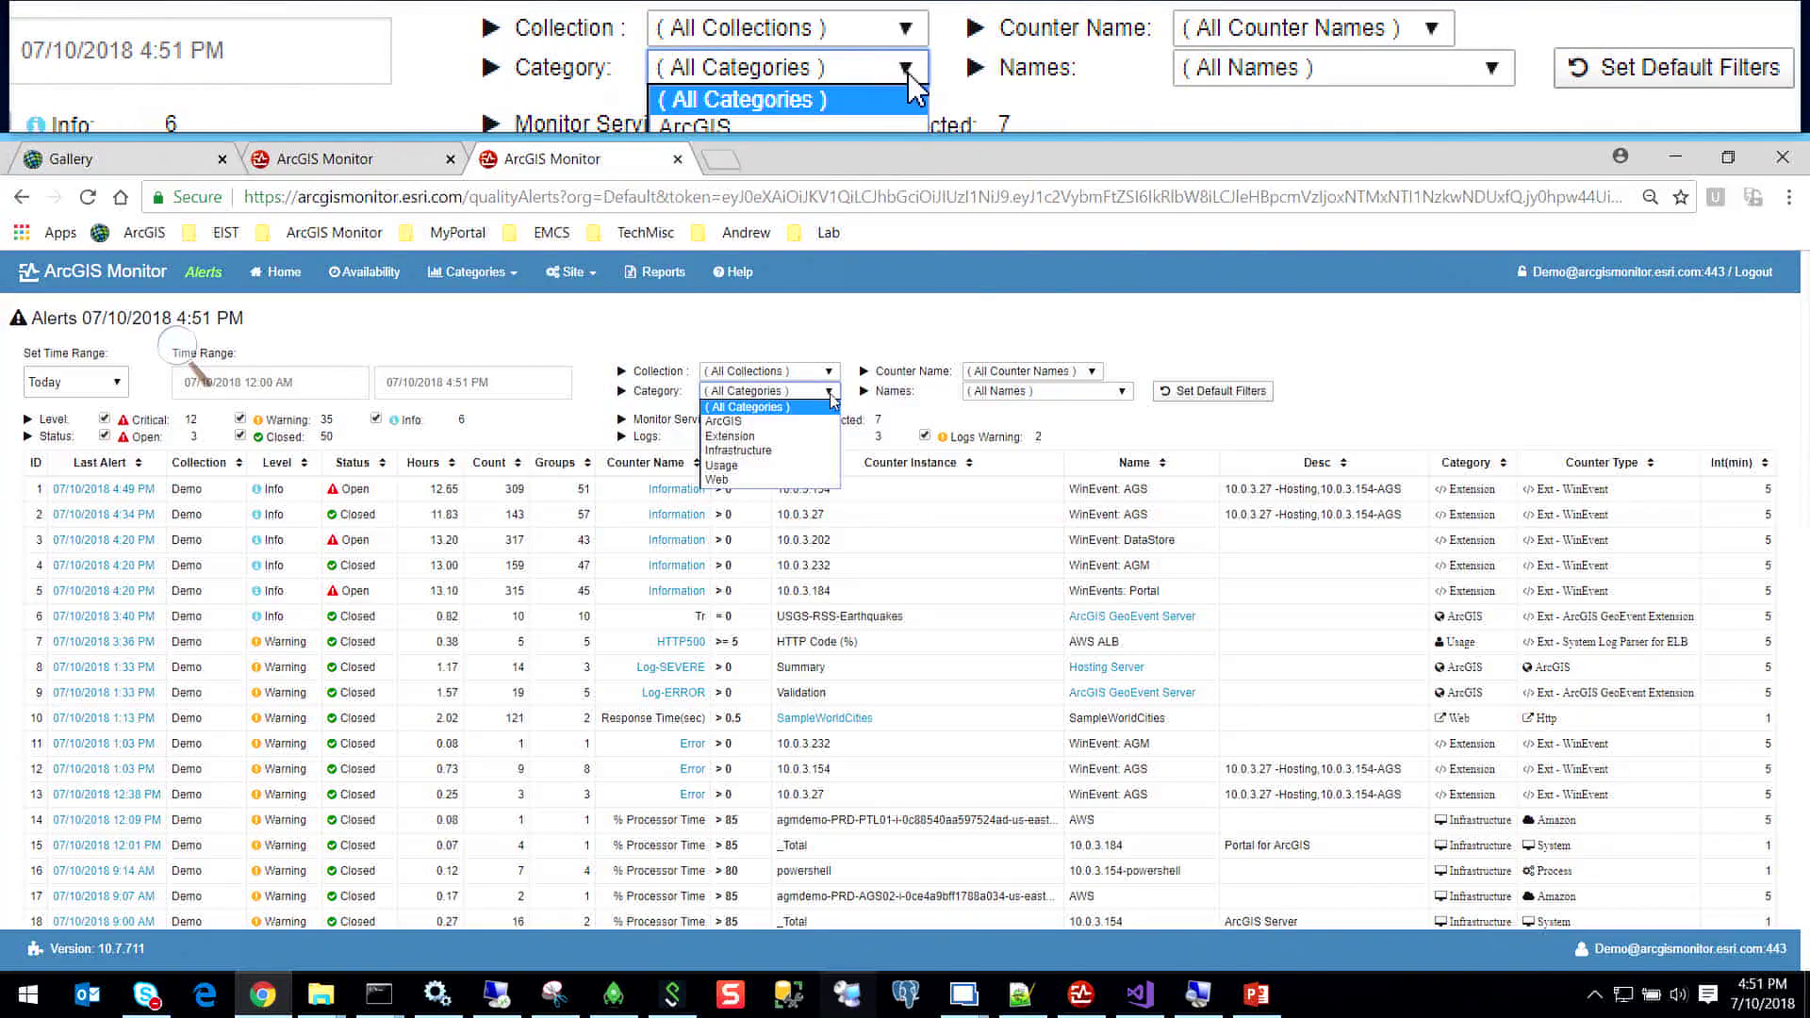
pyautogui.click(753, 480)
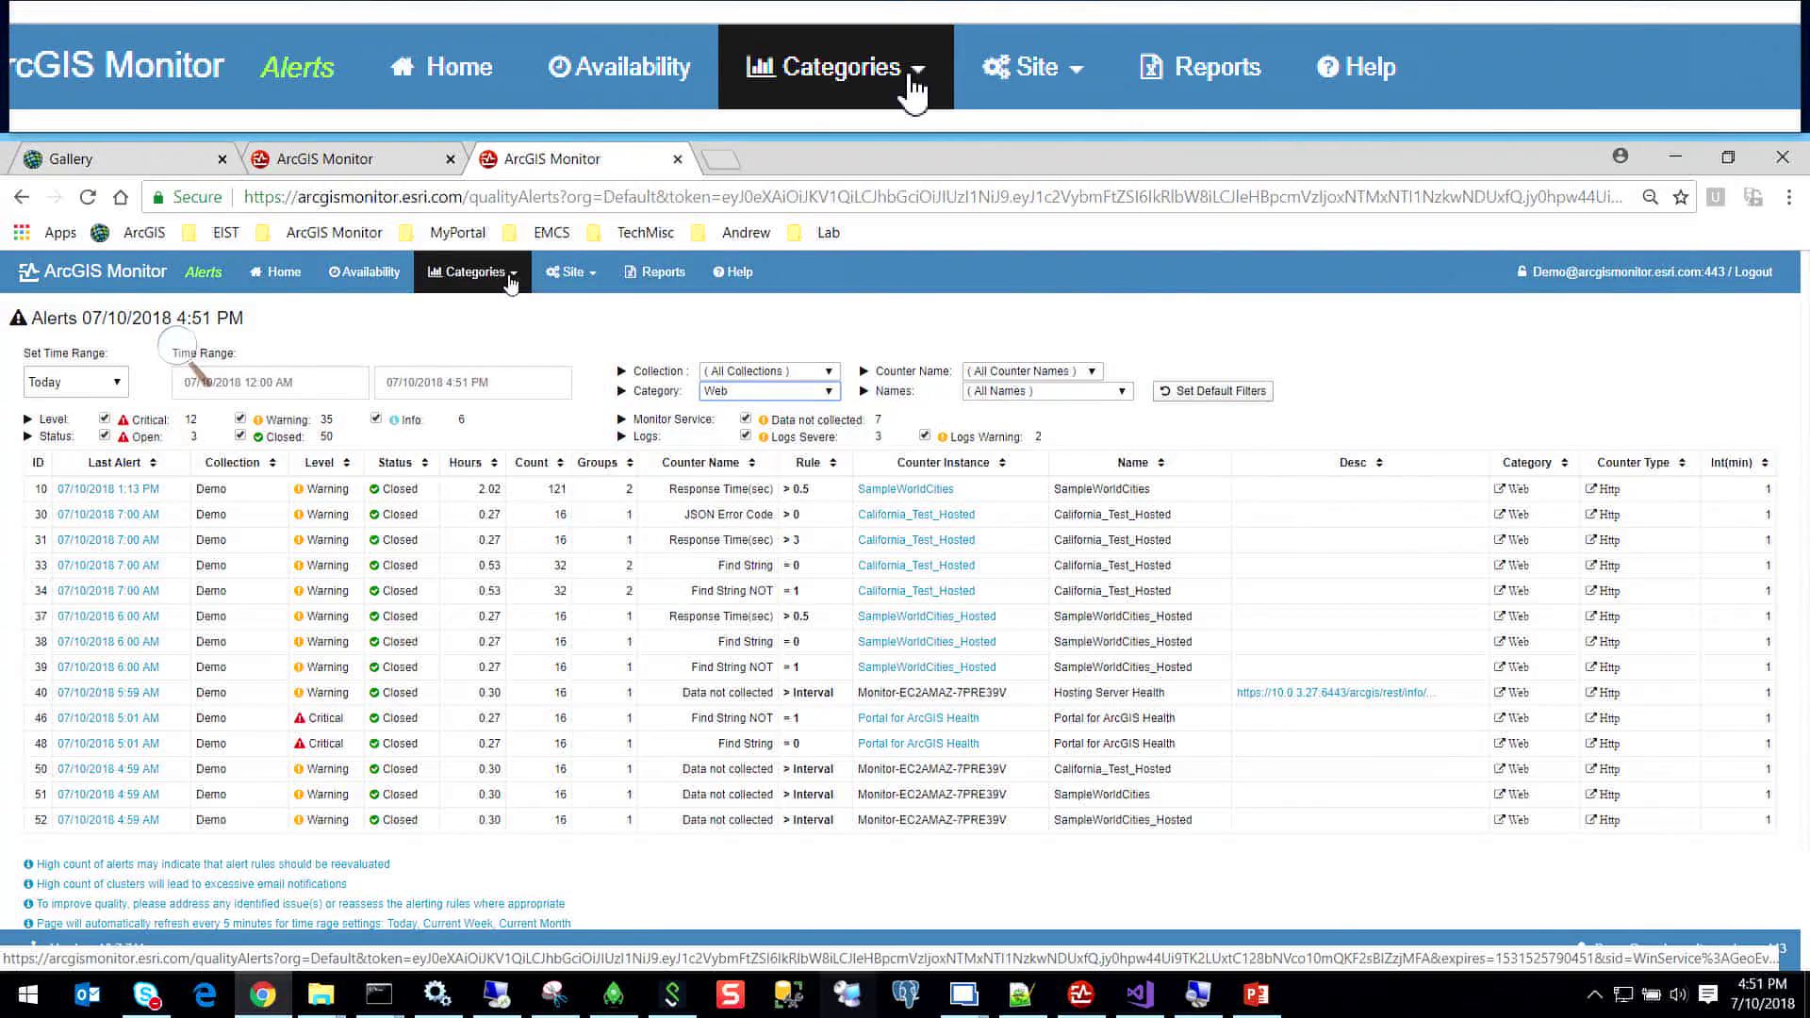
pyautogui.click(370, 279)
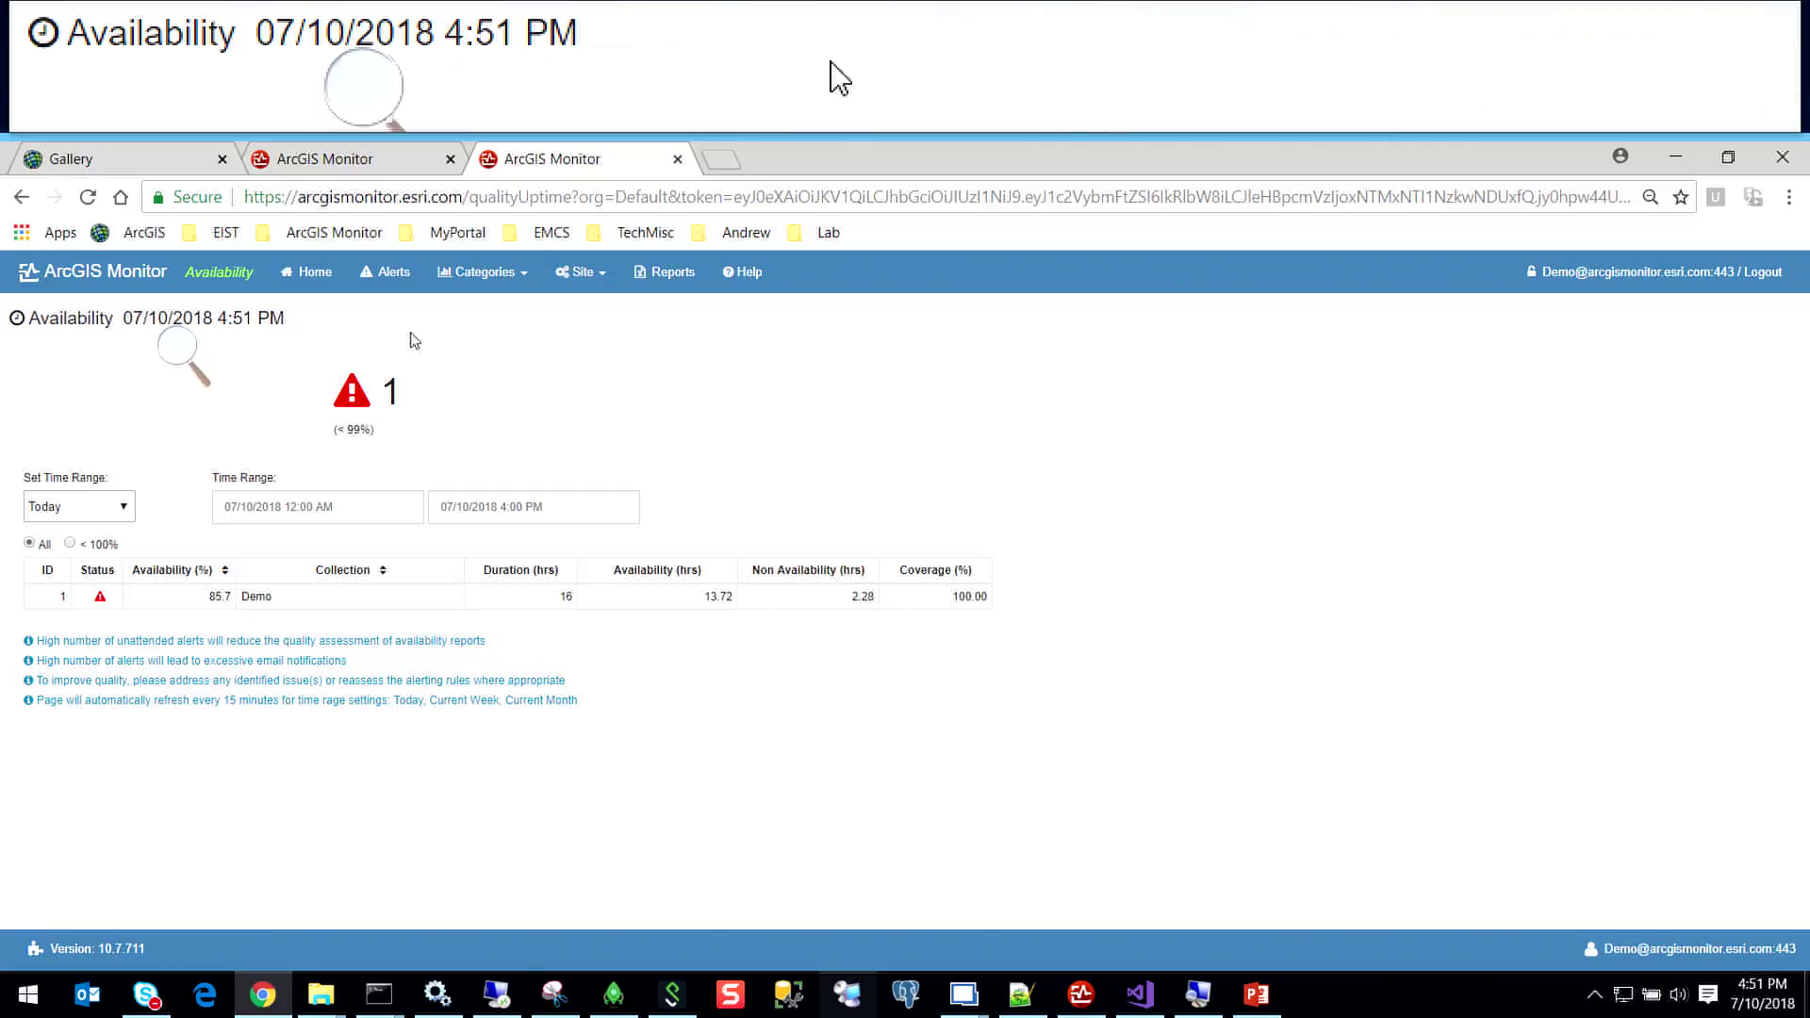
# - Show the Web category's Collection Status with six healthy Demo HTTP monitors
pyautogui.click(523, 275)
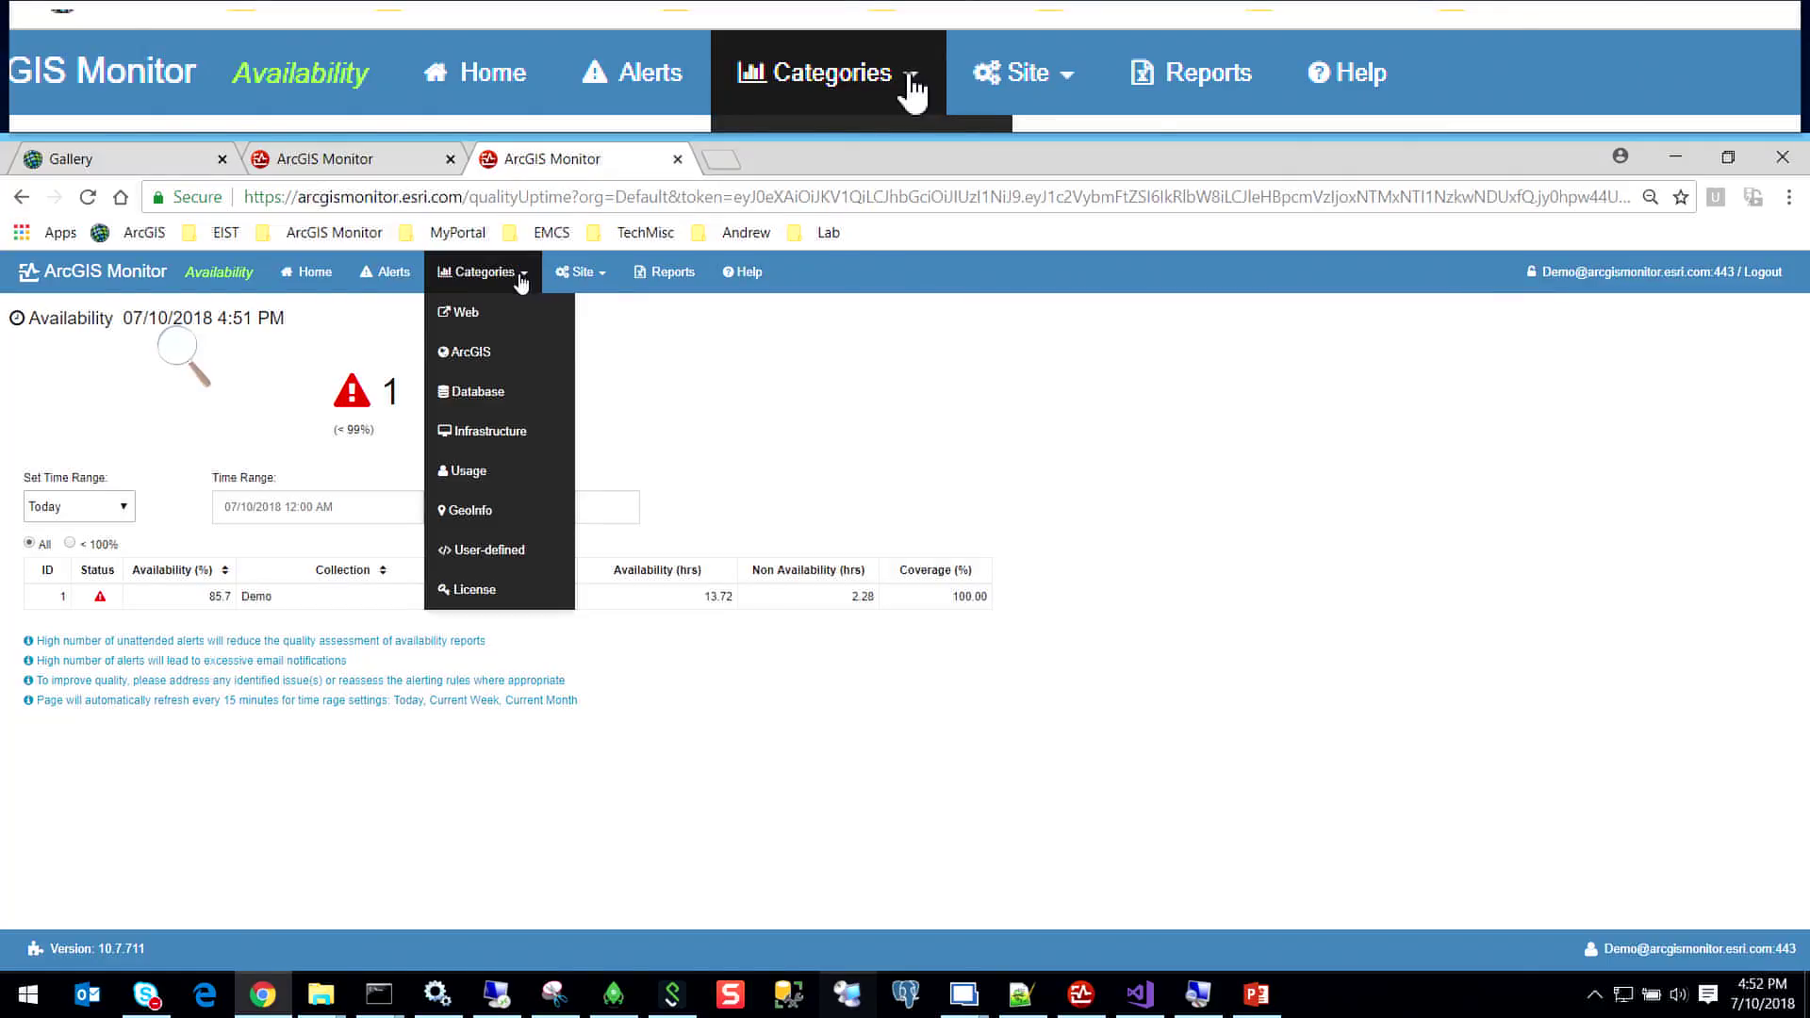
pyautogui.click(472, 315)
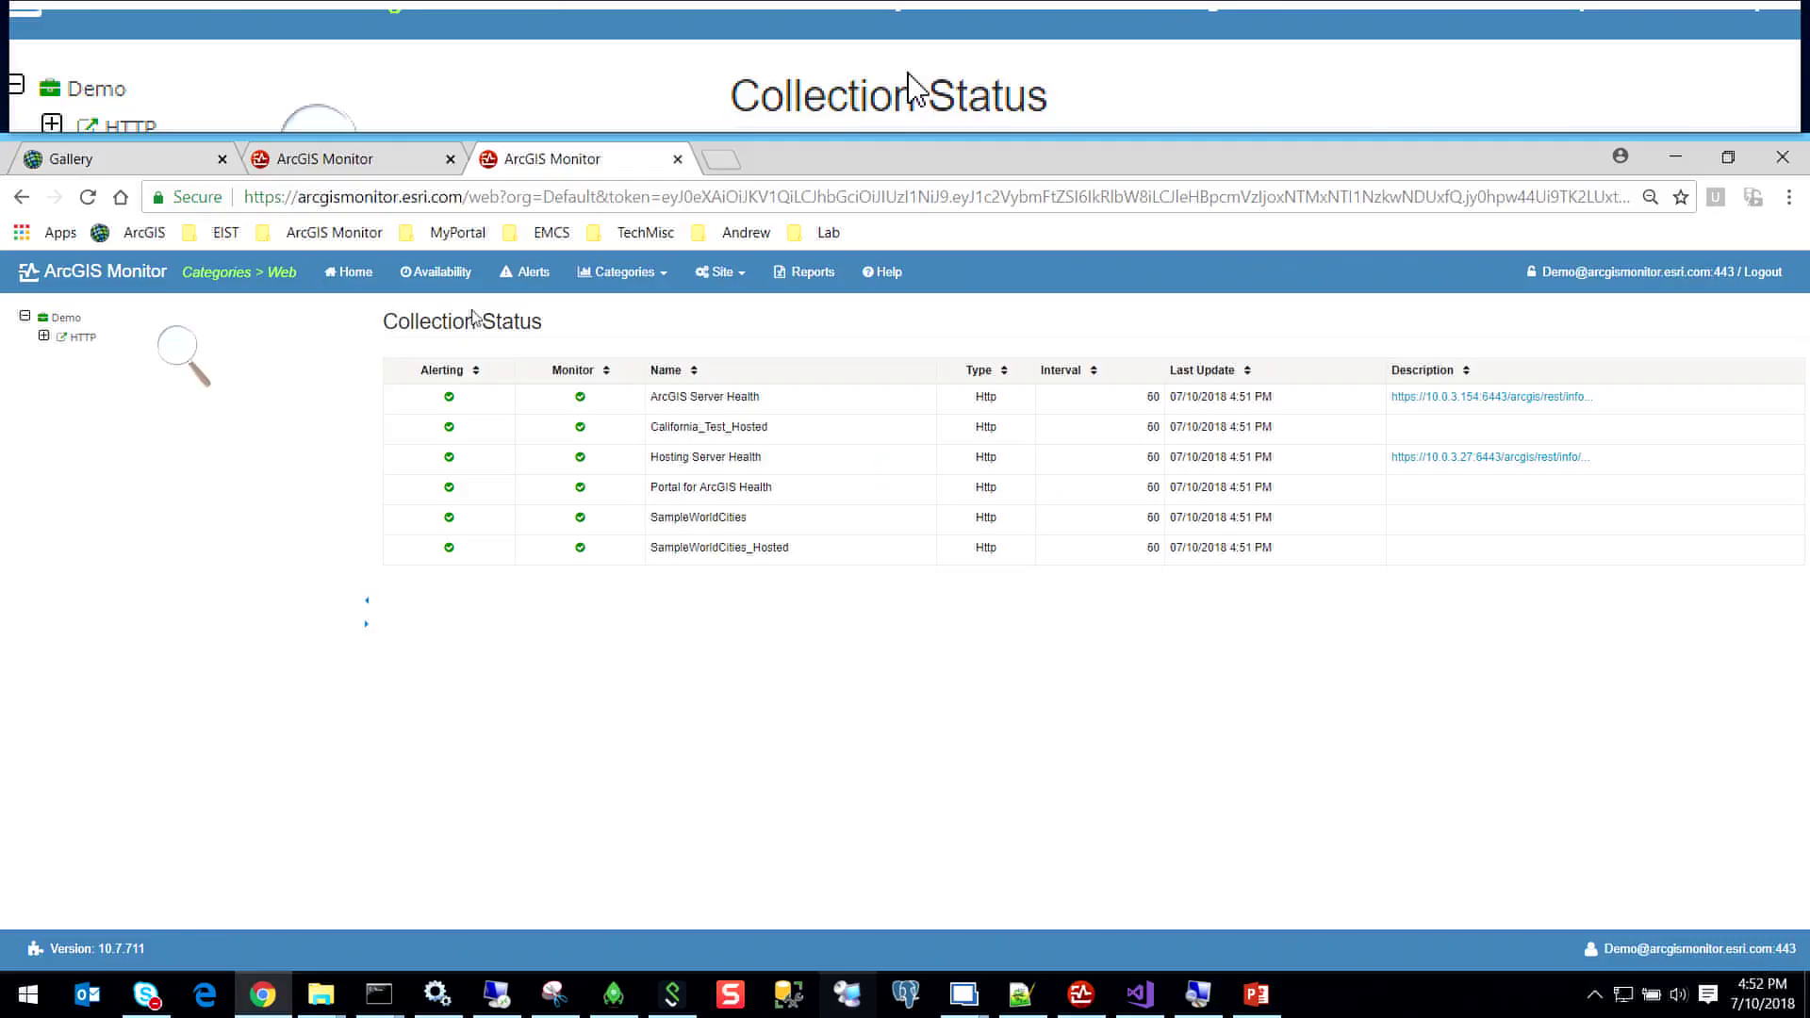
# - Chart the Demo HTTP checks' Response Time(sec) from 12:52 to 4:52 PM
pyautogui.click(43, 336)
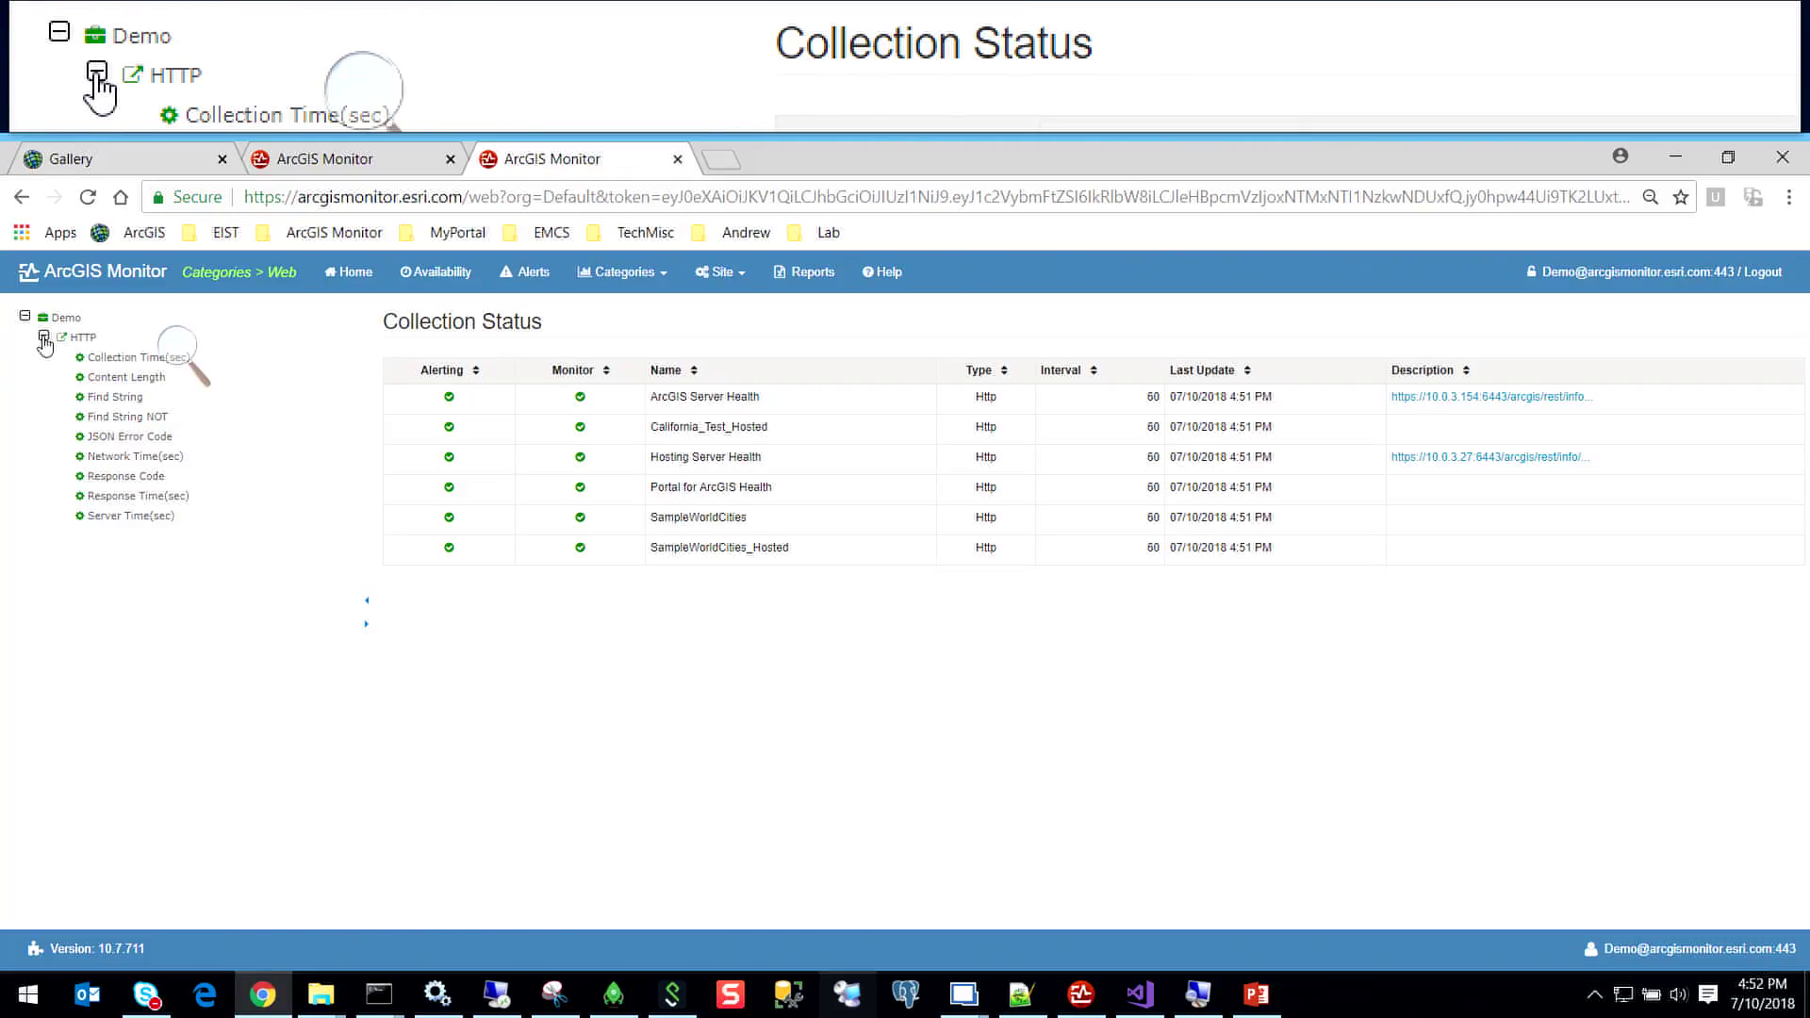
pyautogui.click(149, 497)
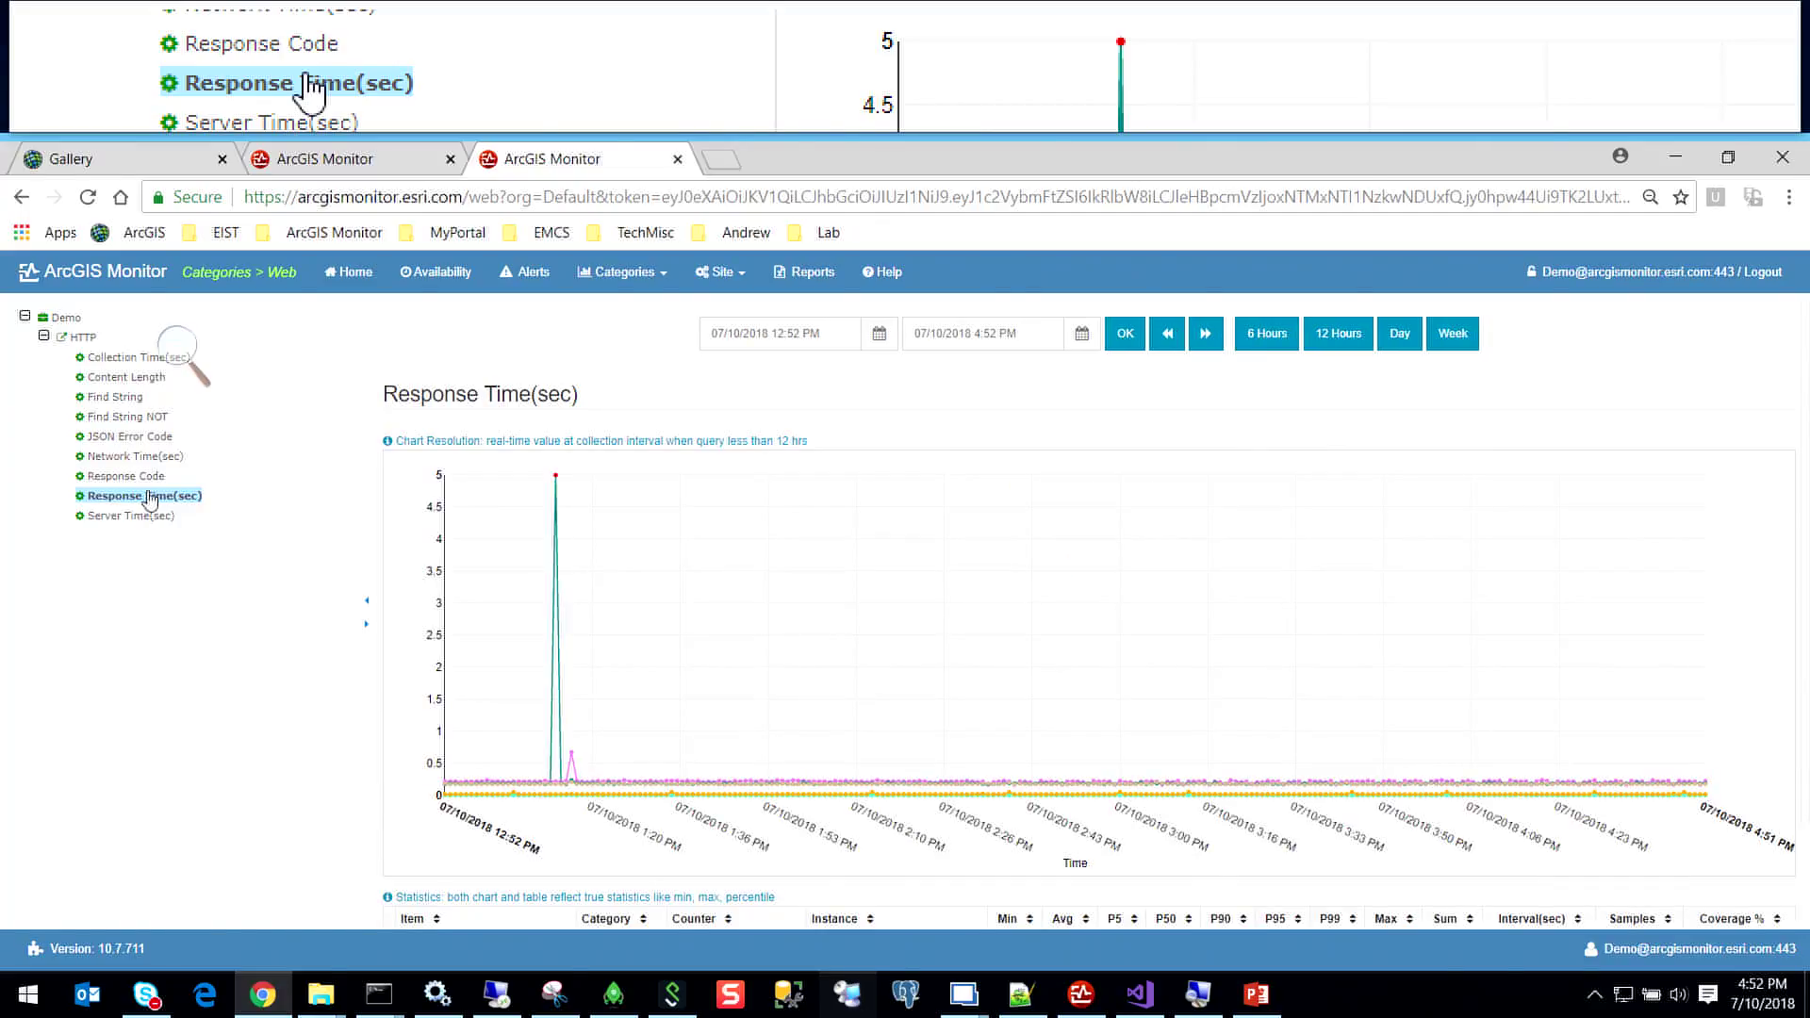
pyautogui.moveTo(557, 476)
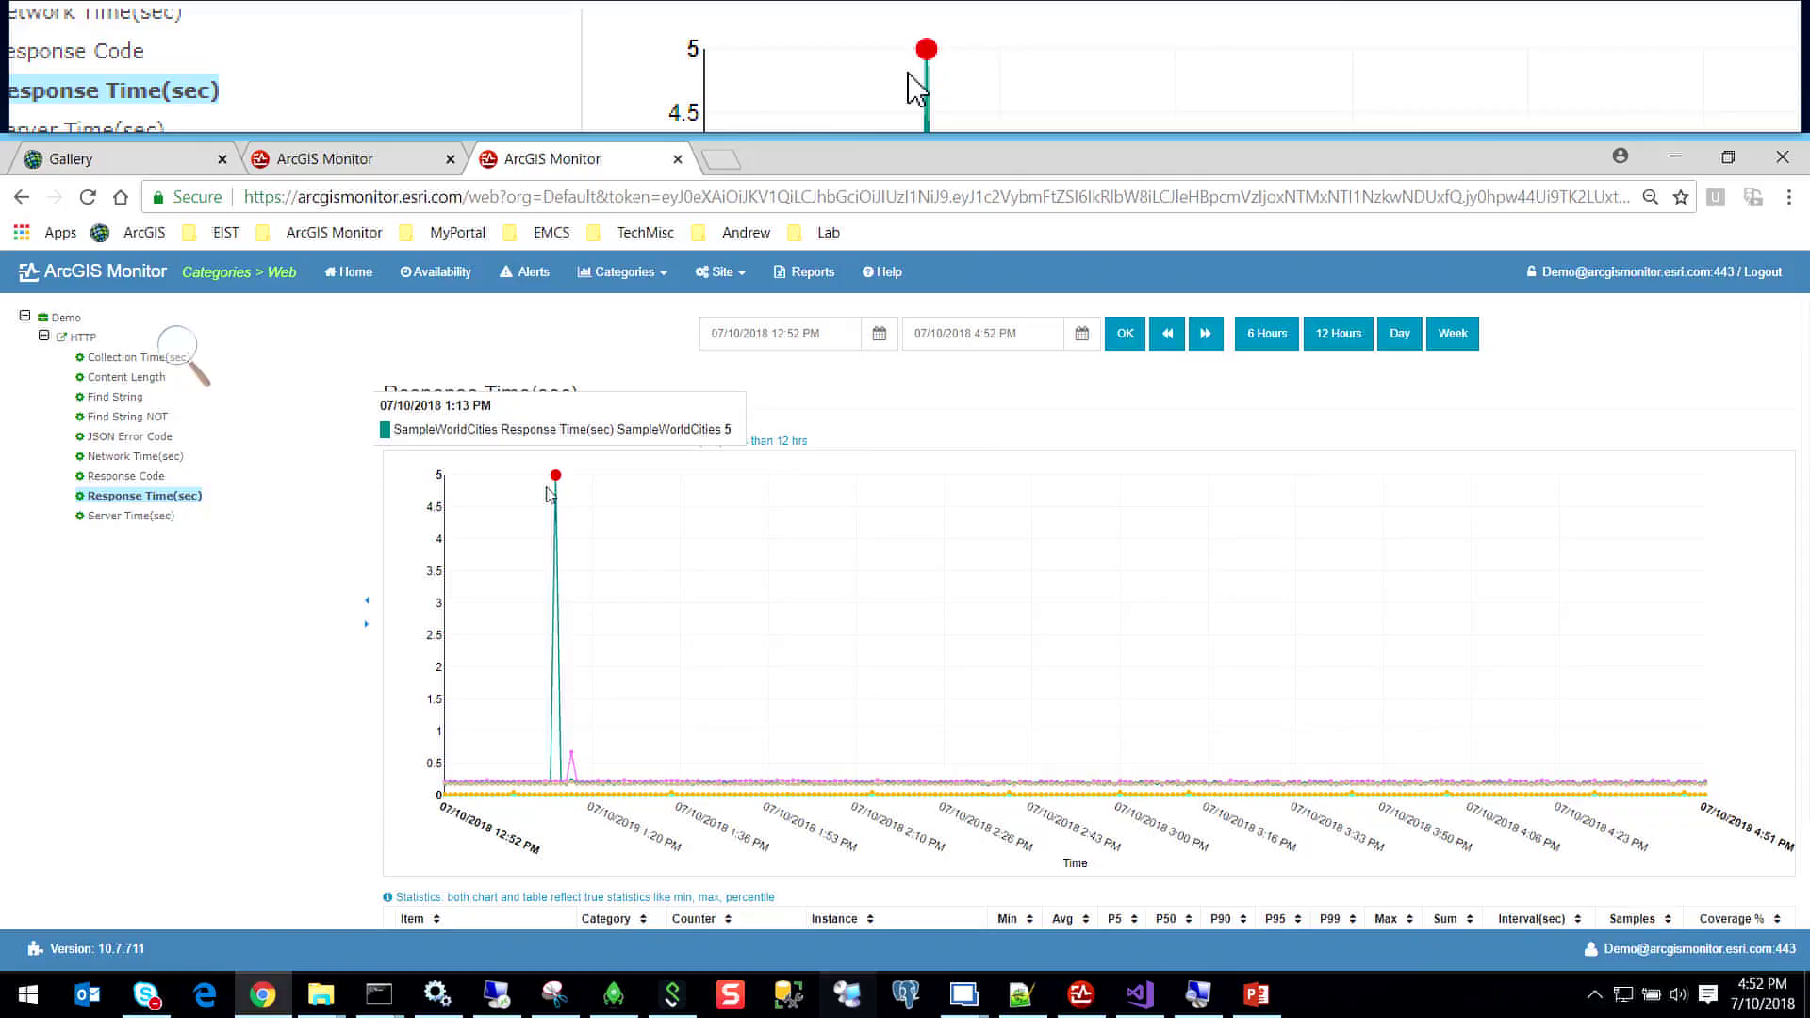
pyautogui.click(740, 280)
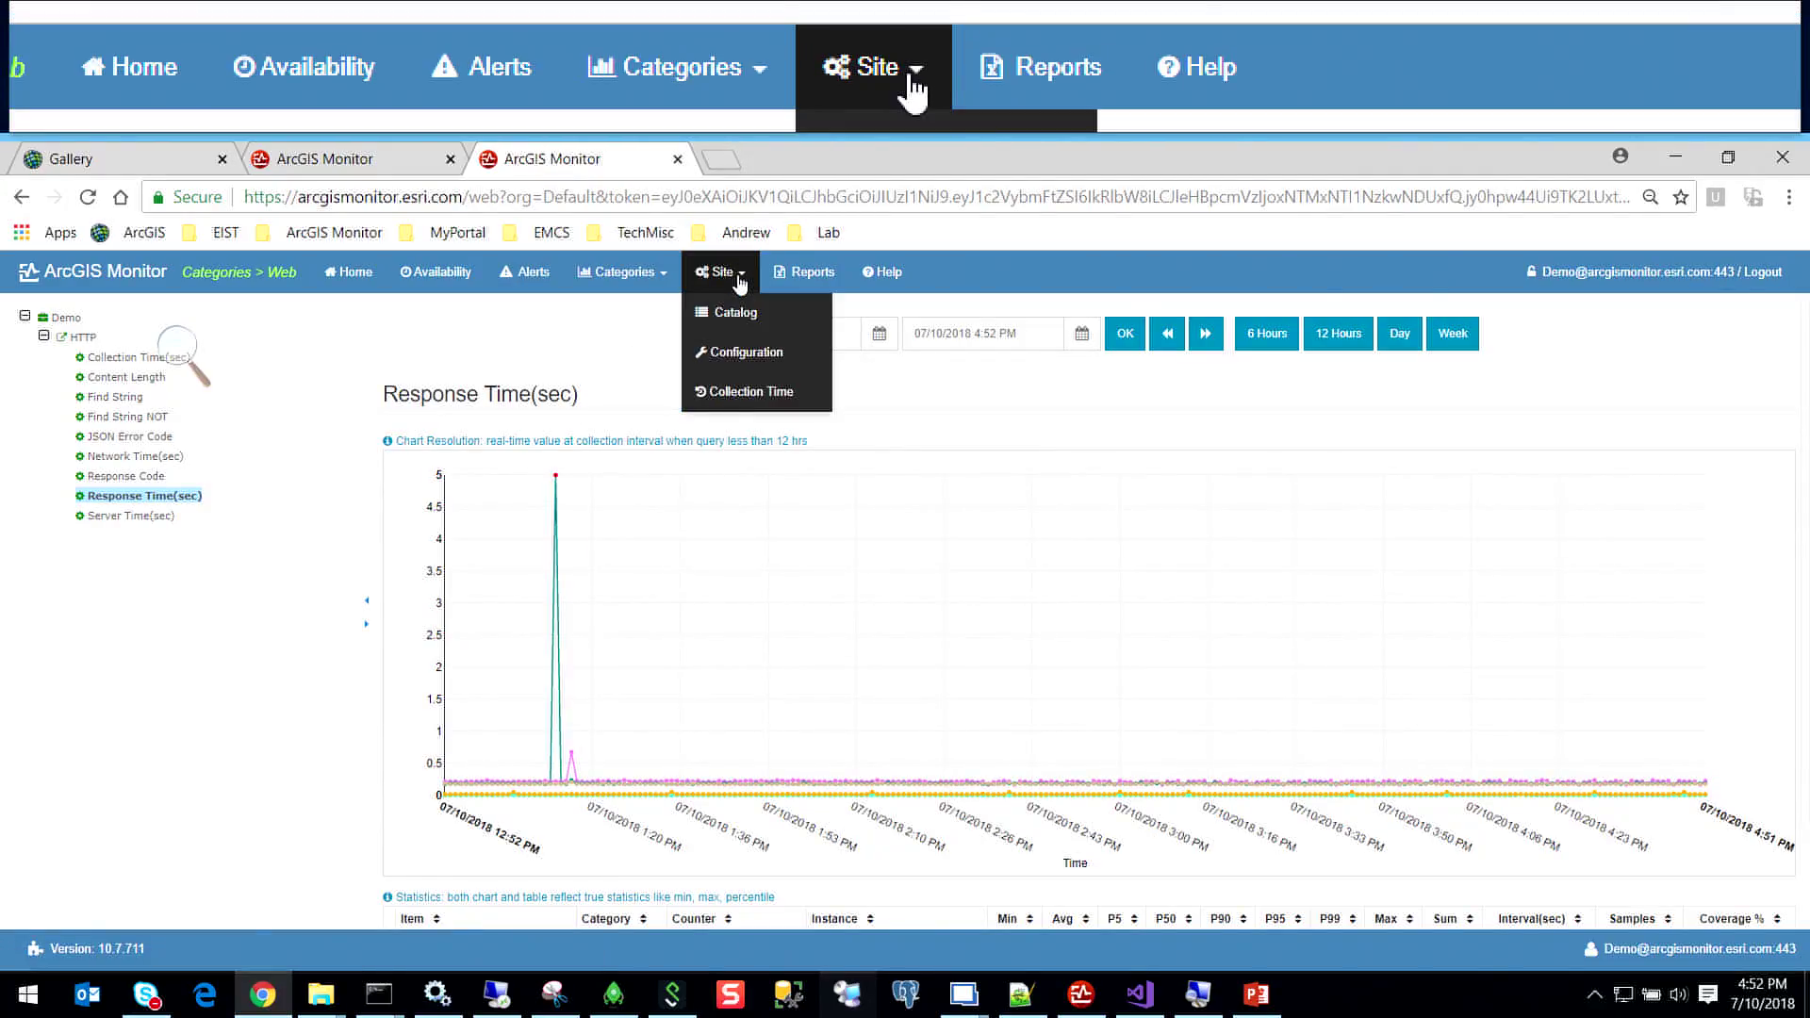
# - In the Site Catalog, expand ArcGIS and ArcGIS Server 24 to its Root, System and Utilities folders
pyautogui.click(735, 318)
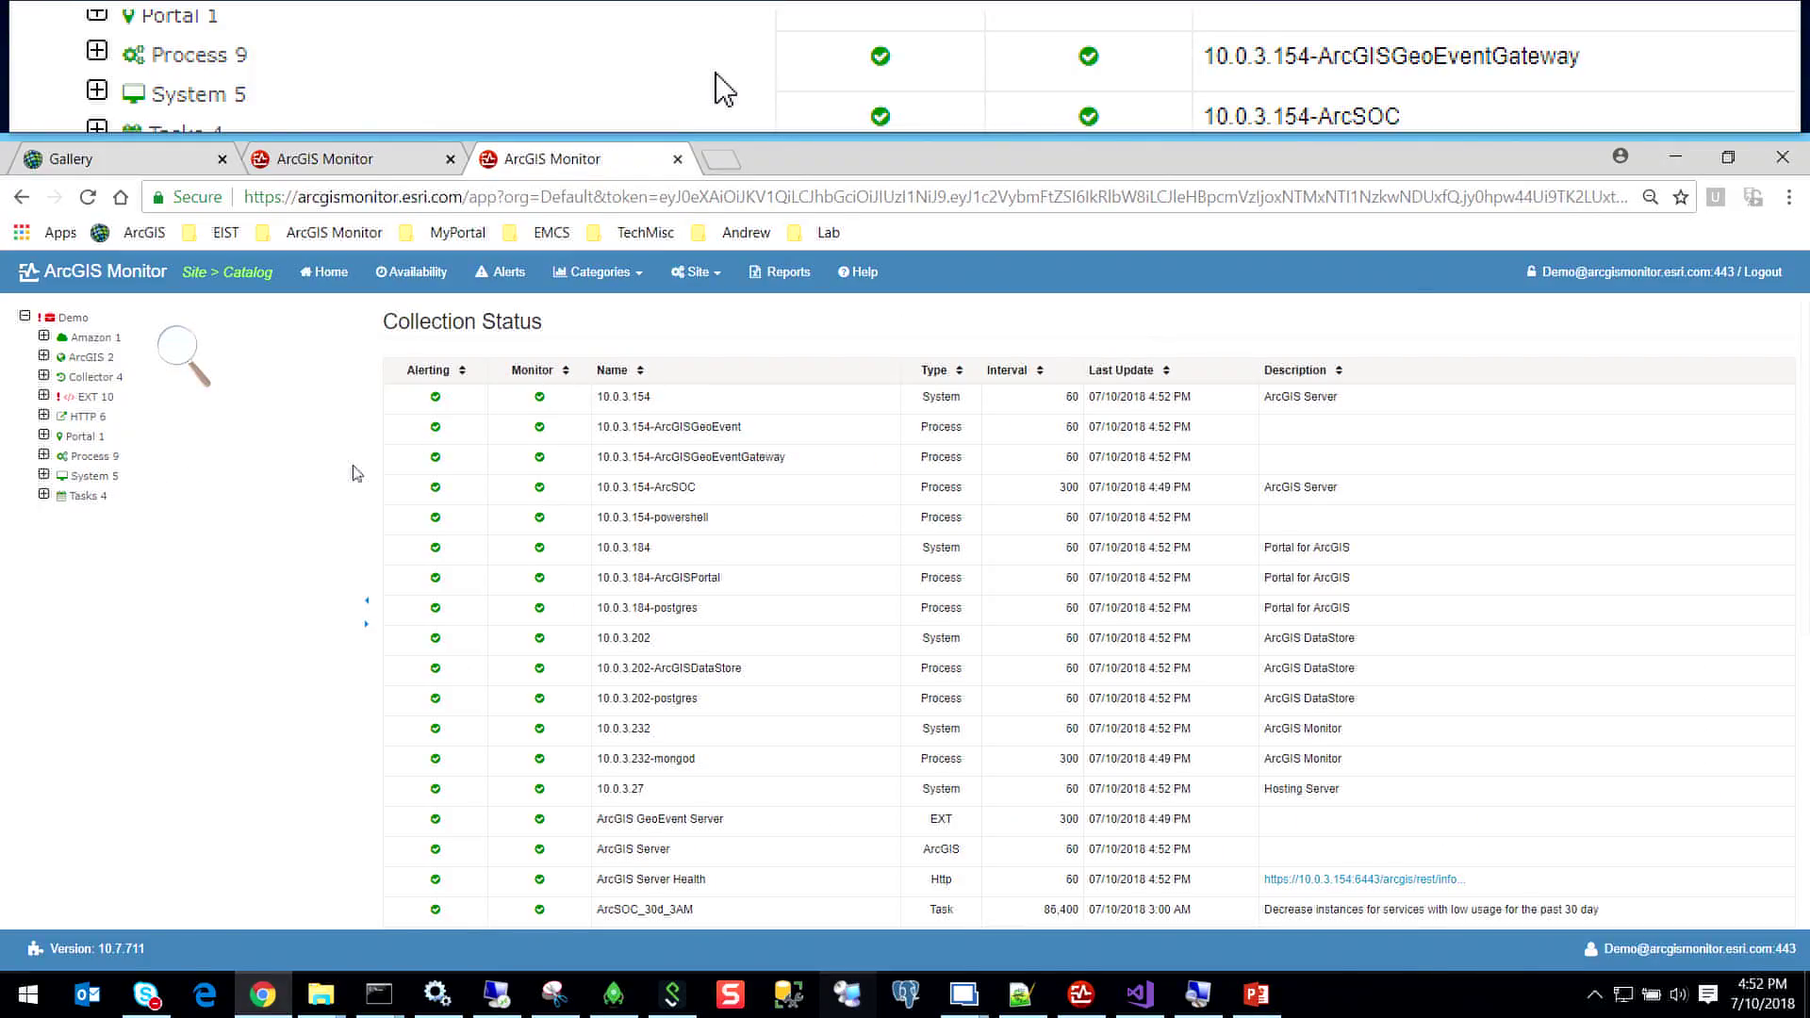
pyautogui.click(44, 357)
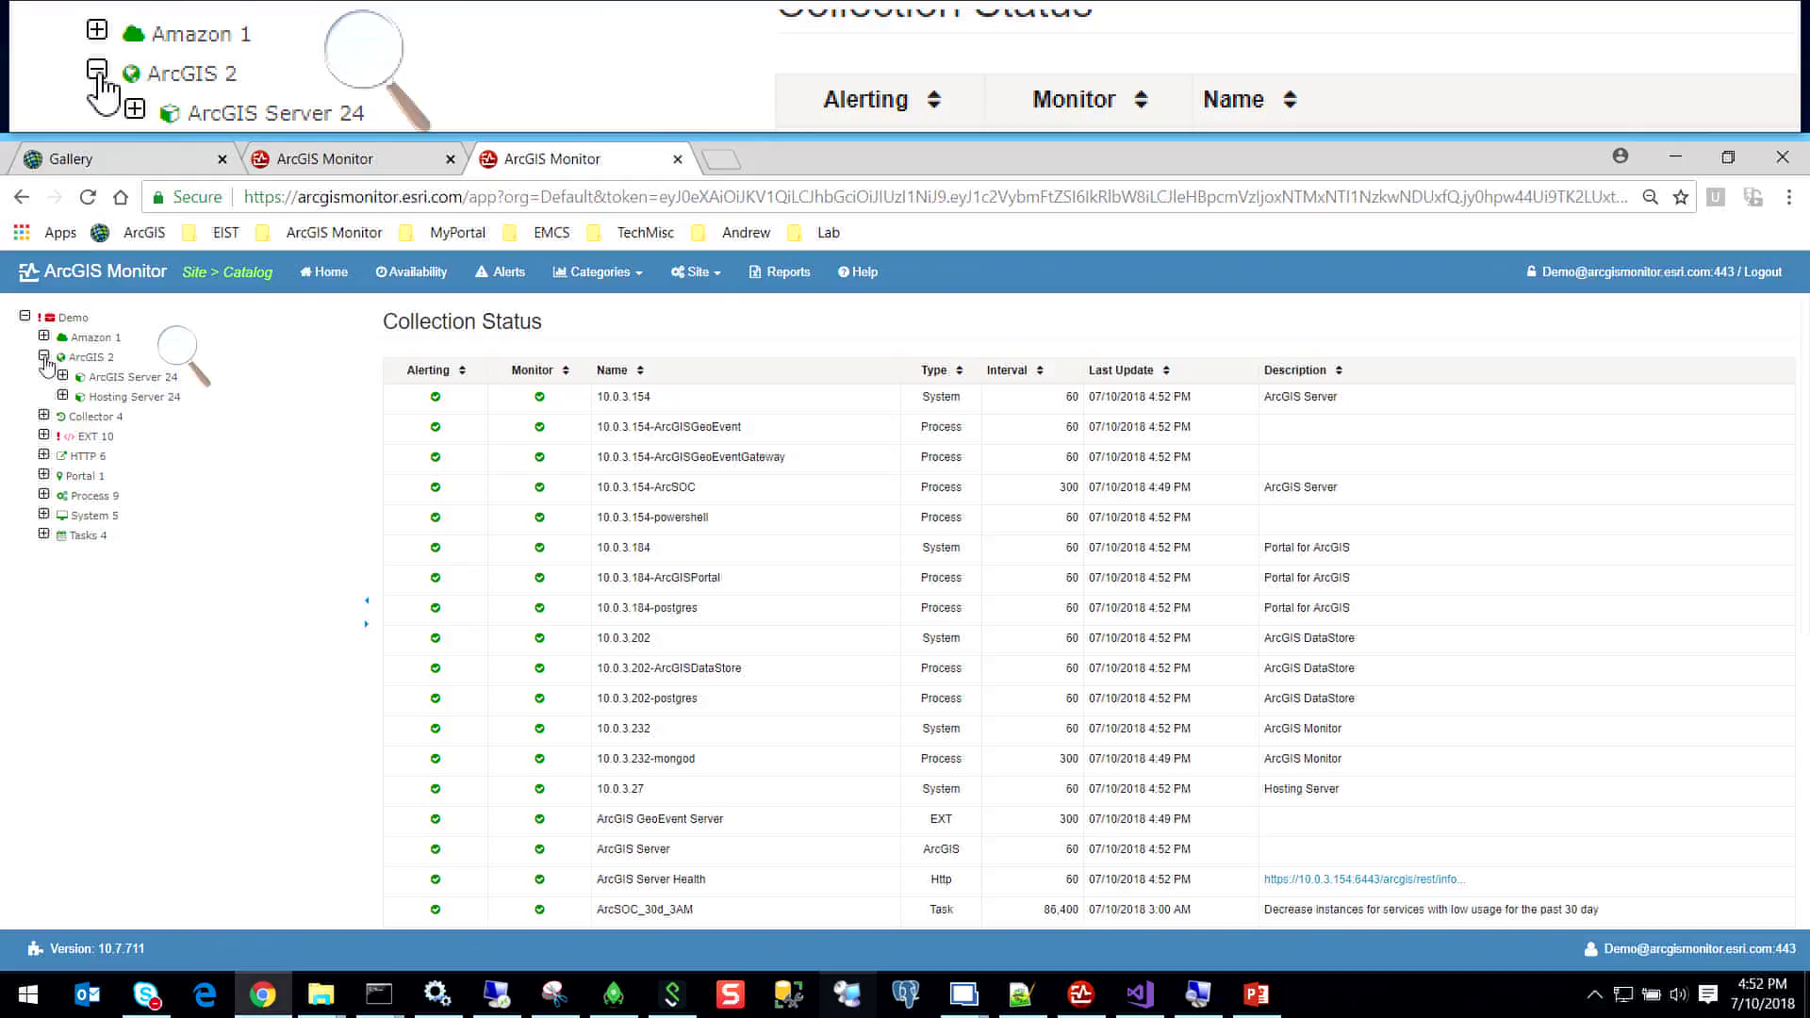
pyautogui.click(62, 375)
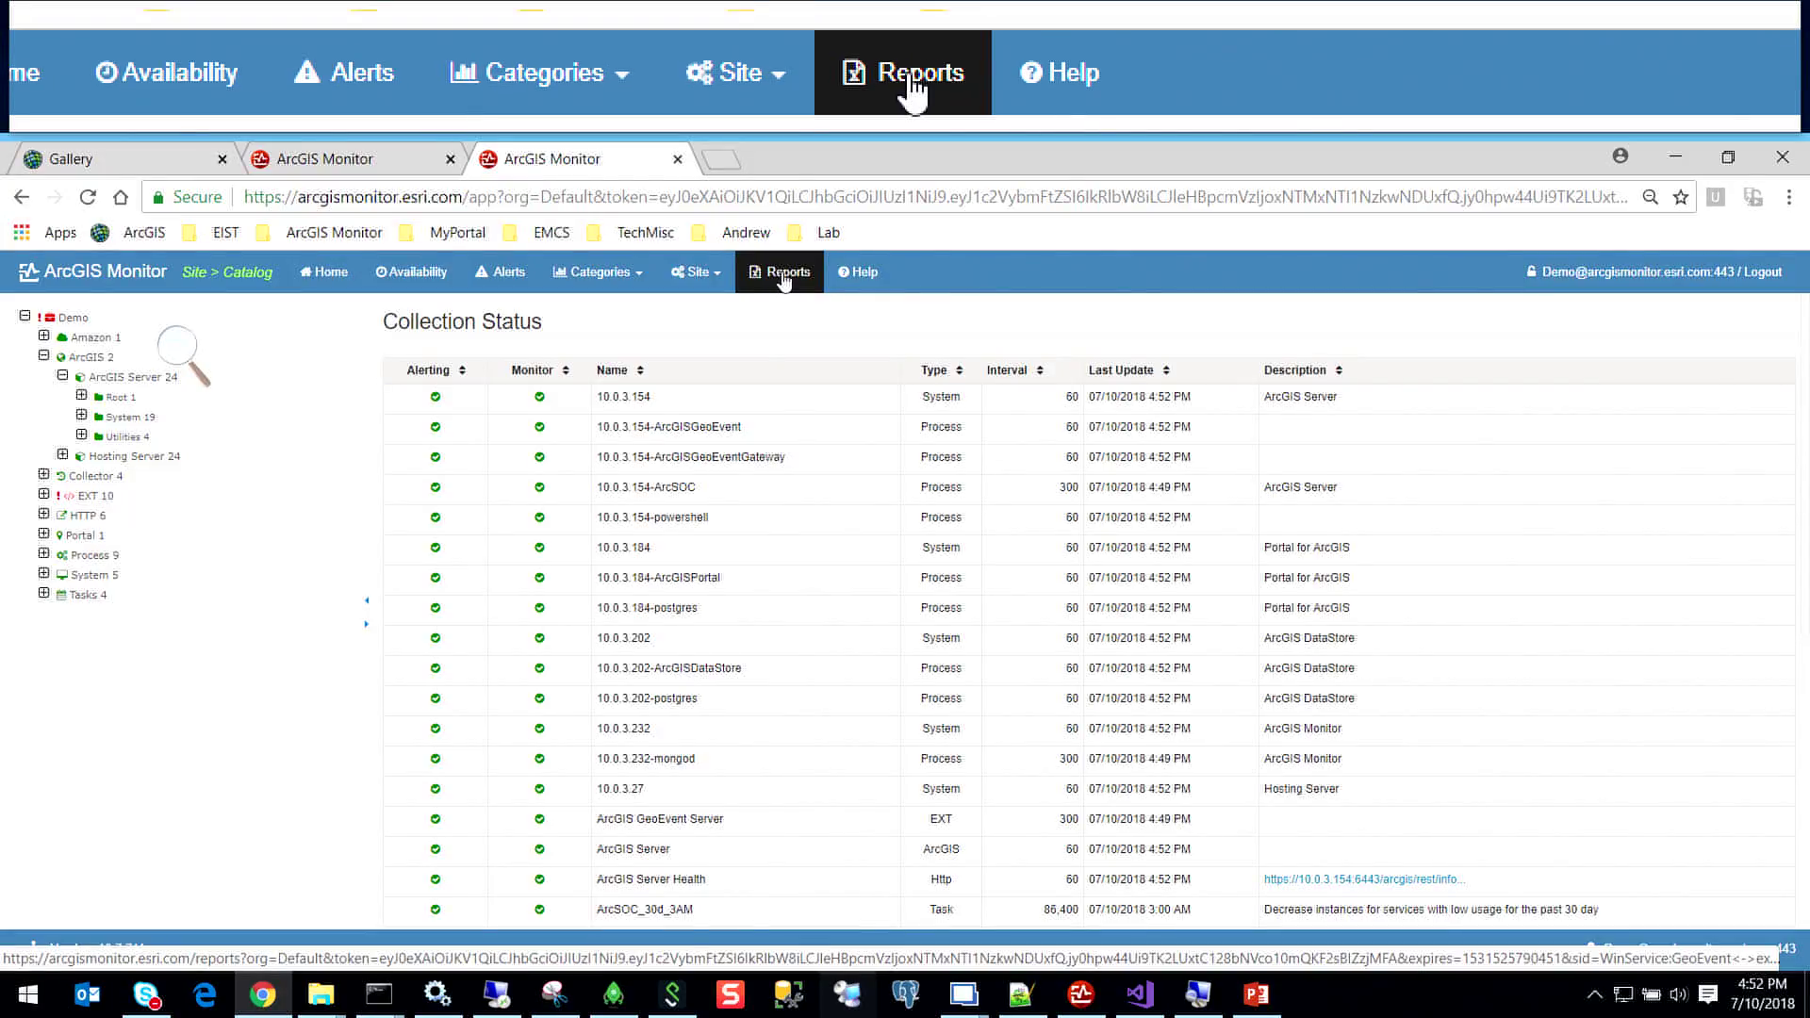
# - Run a Today report for the Demo collection and download it as an .xlsx workbook
pyautogui.click(783, 275)
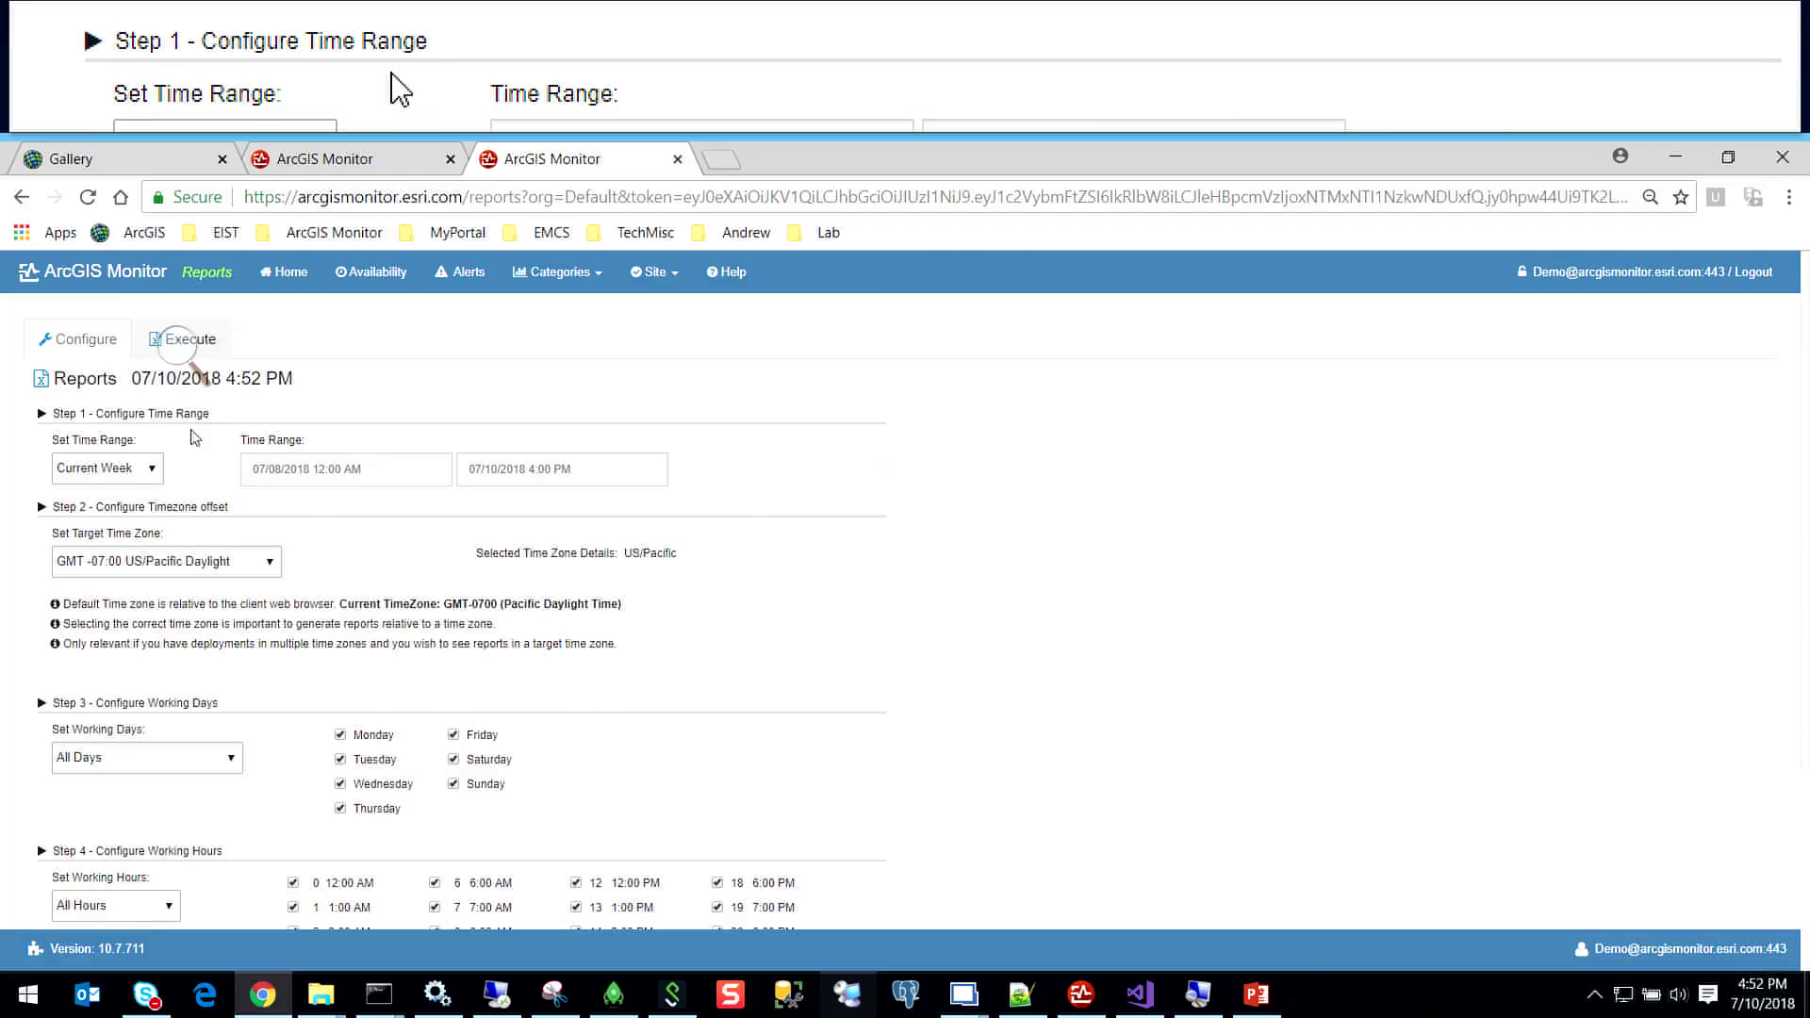
pyautogui.click(147, 476)
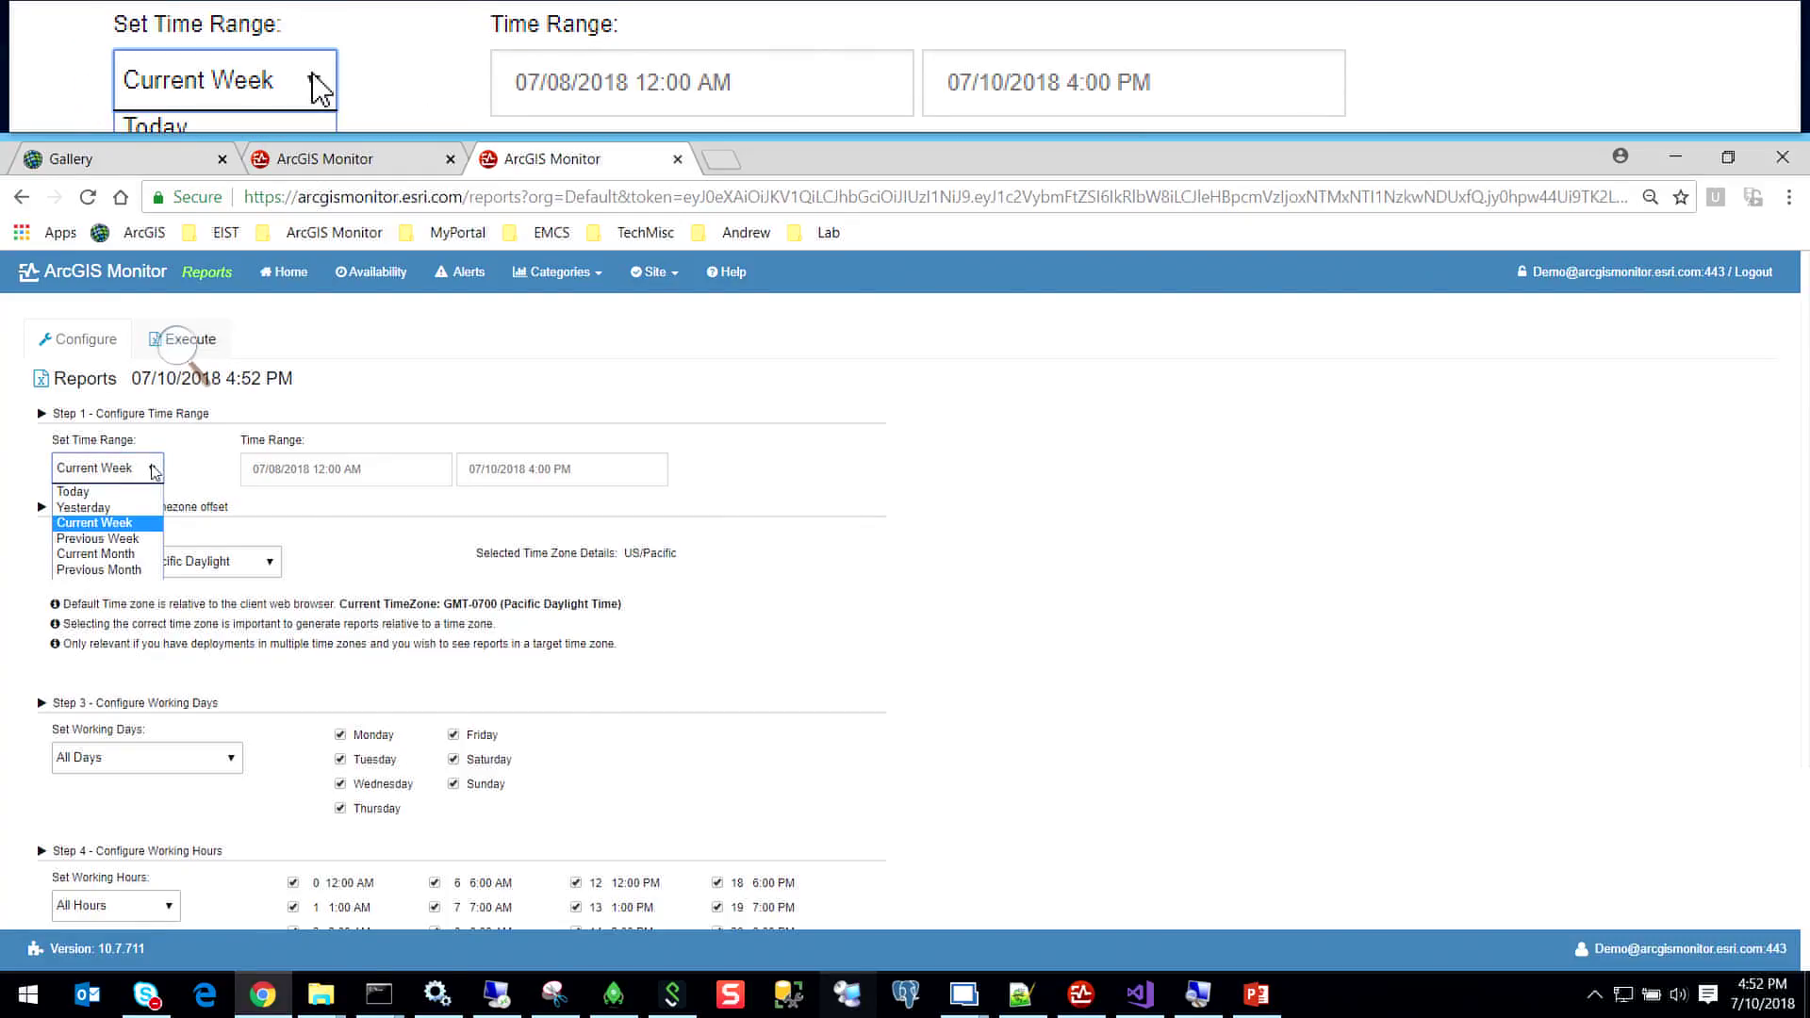
pyautogui.click(94, 494)
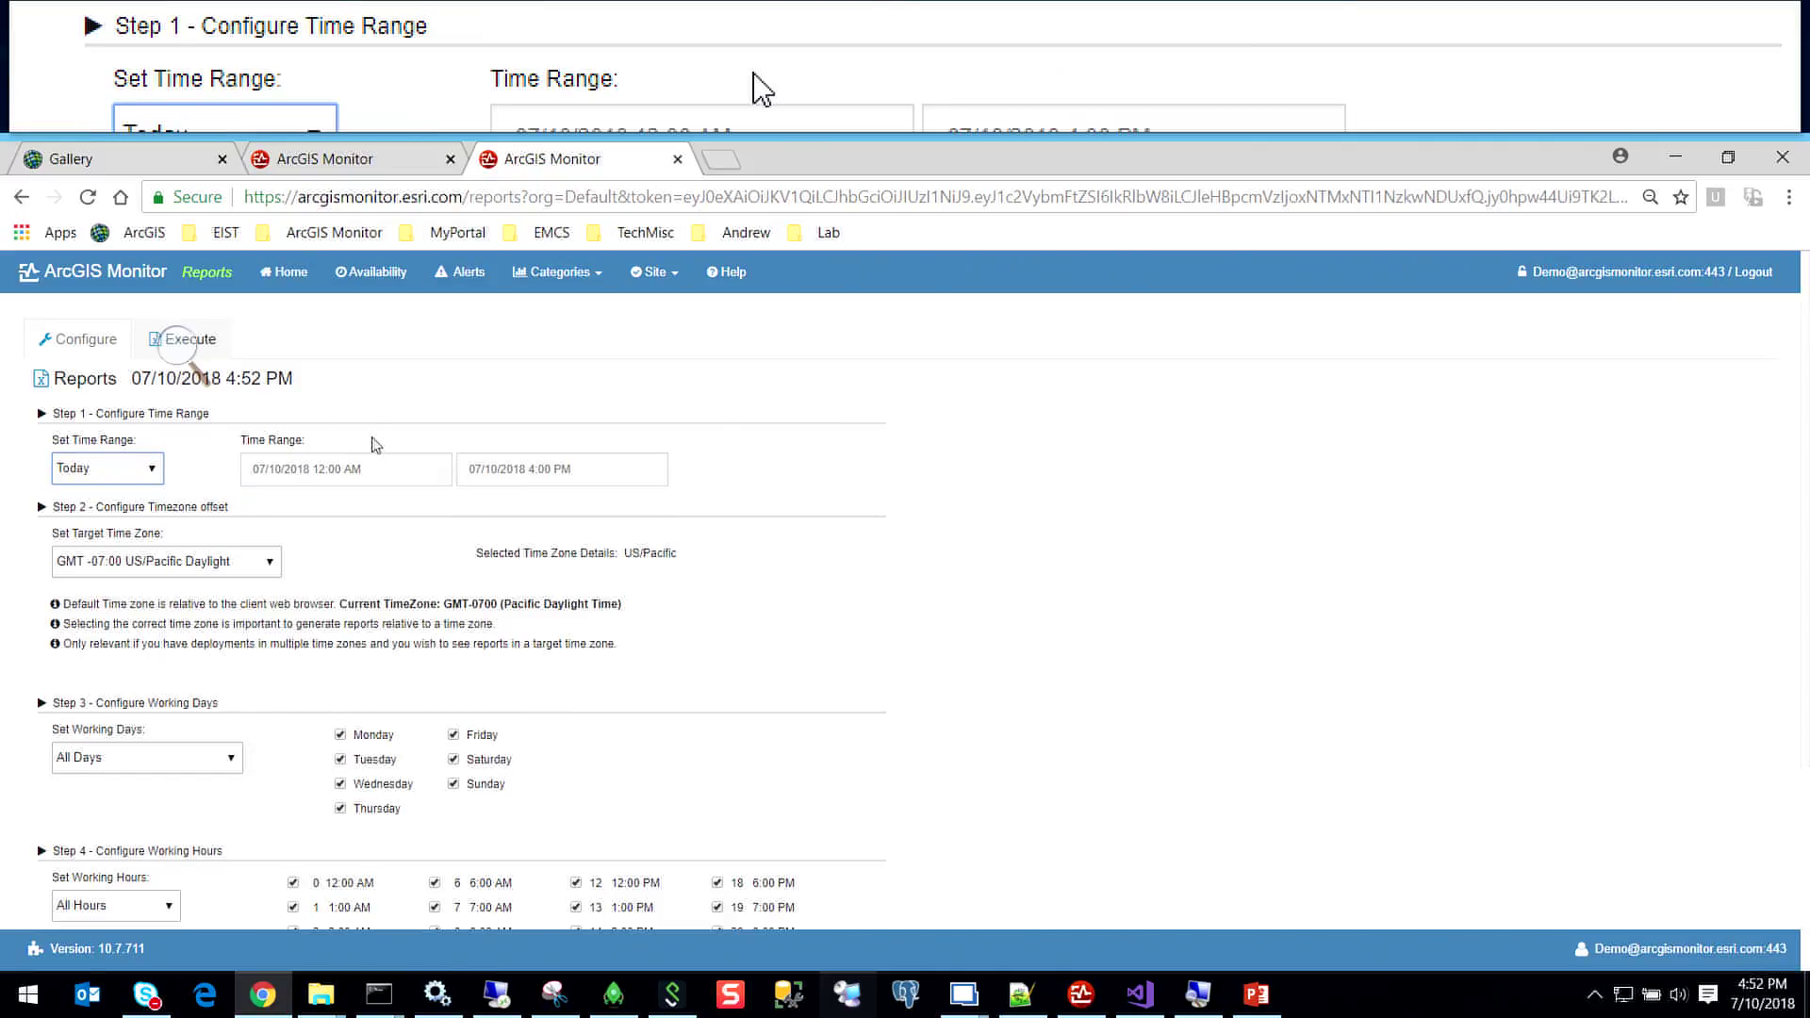
pyautogui.click(209, 342)
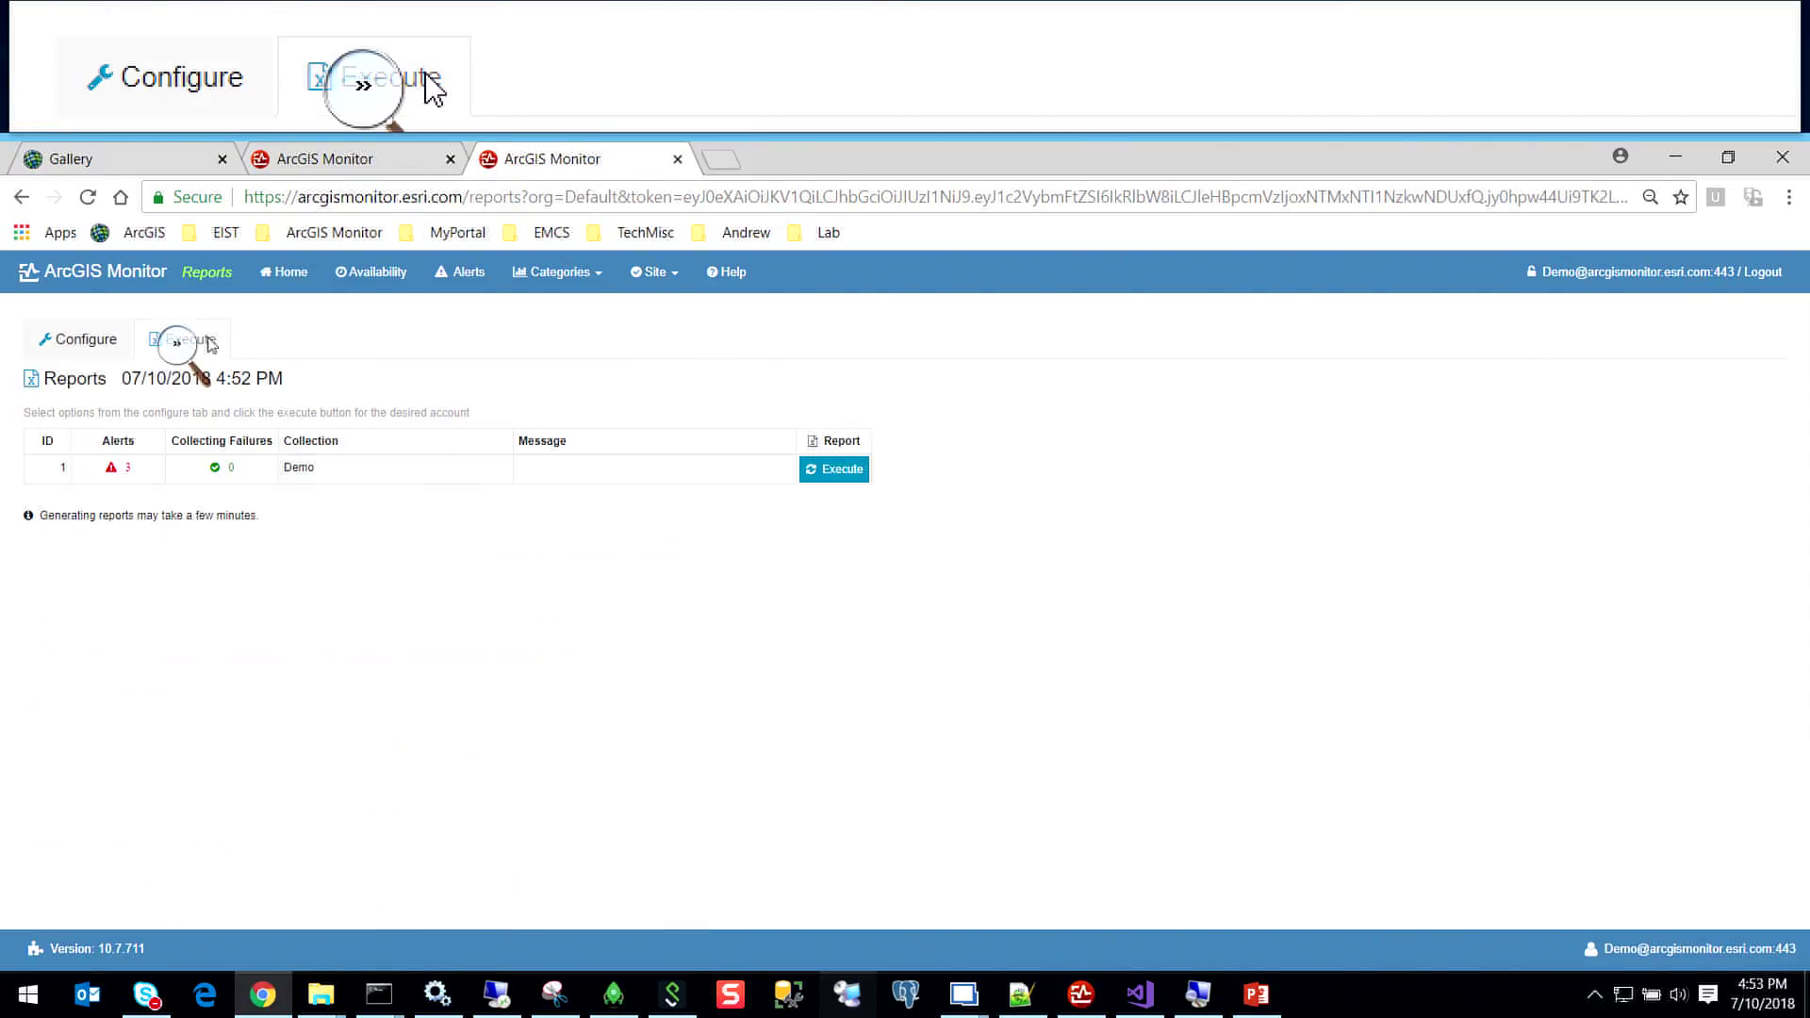
pyautogui.click(831, 470)
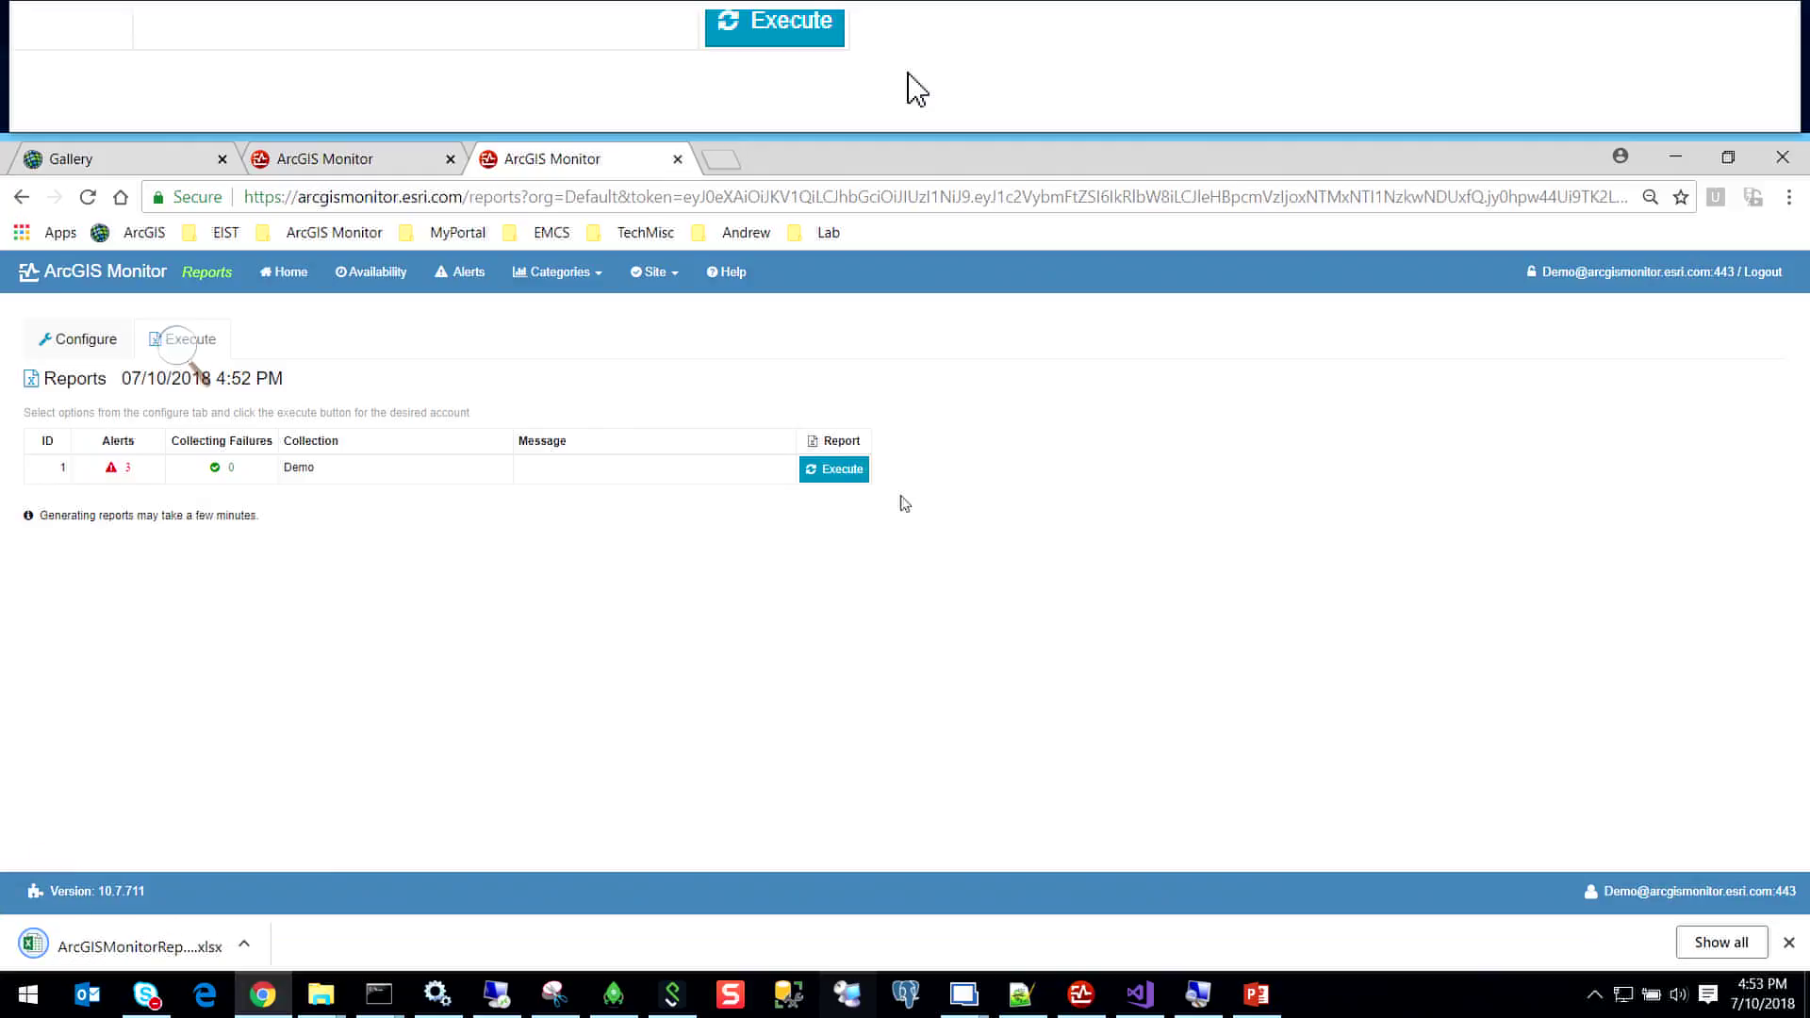
# - Review the report's Summary and hourly UrlRtPeakHr sheets in Excel, then return to the browser
pyautogui.click(245, 948)
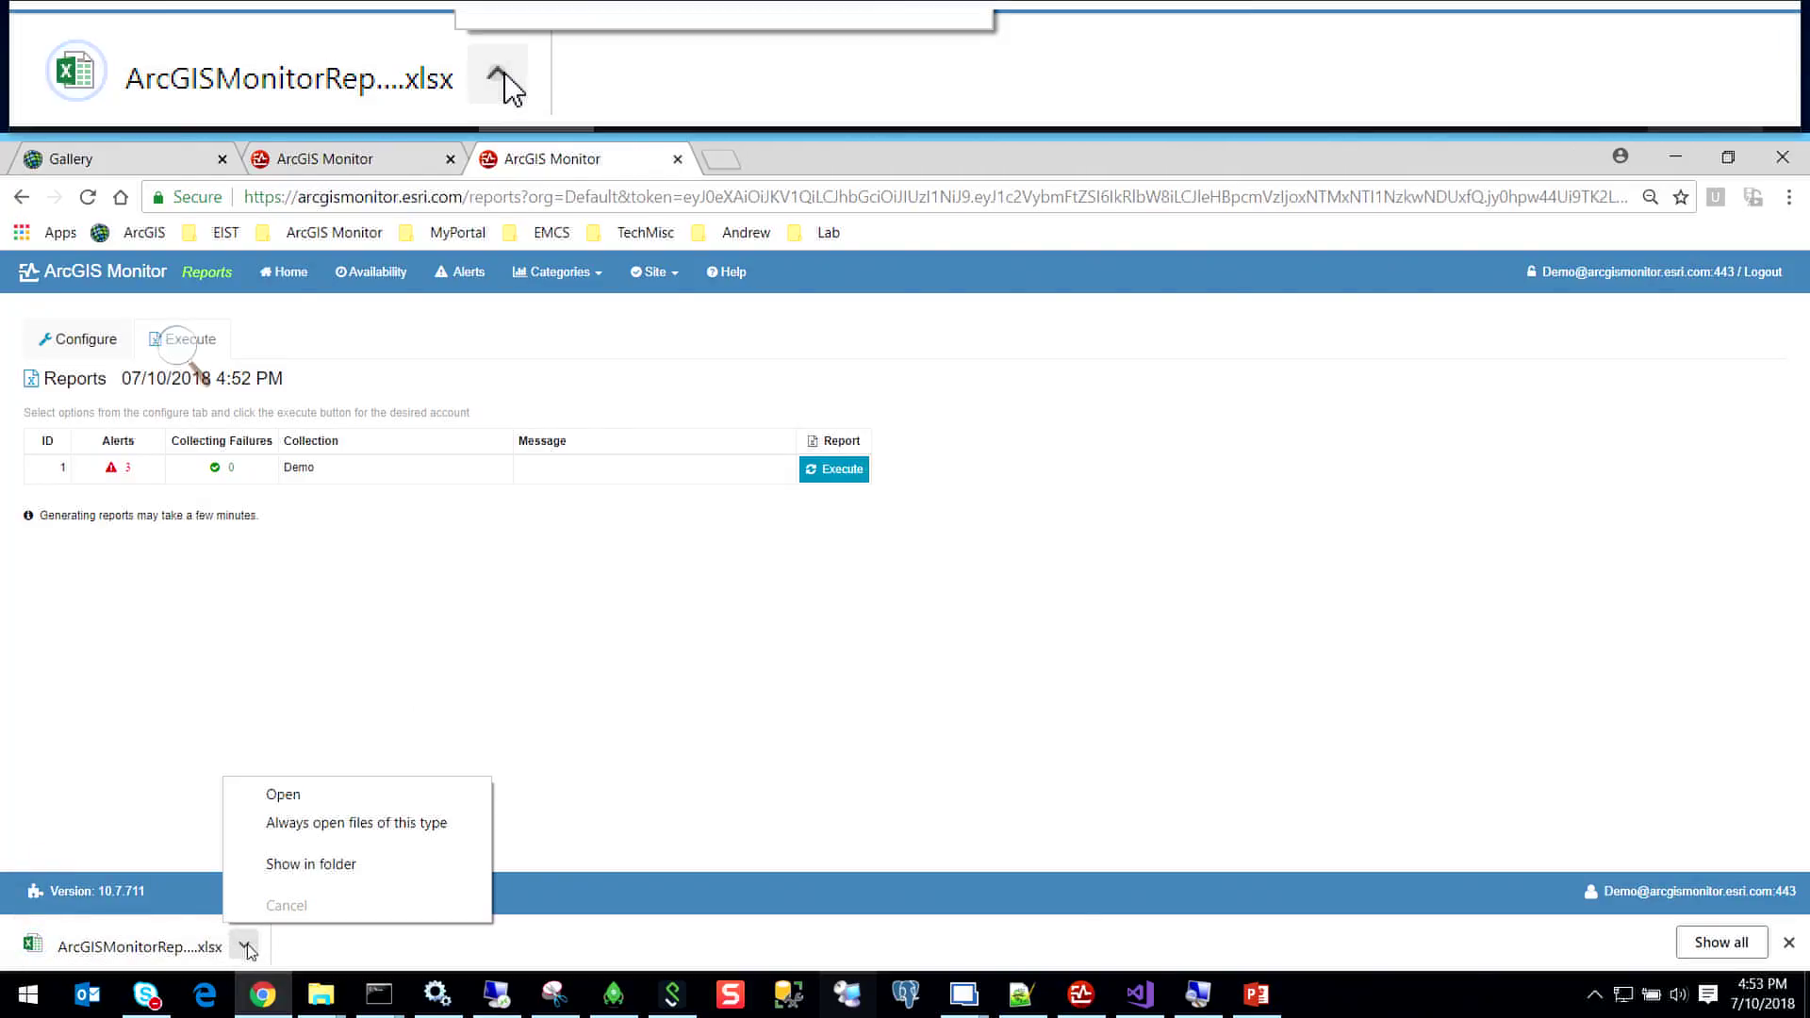
pyautogui.click(283, 795)
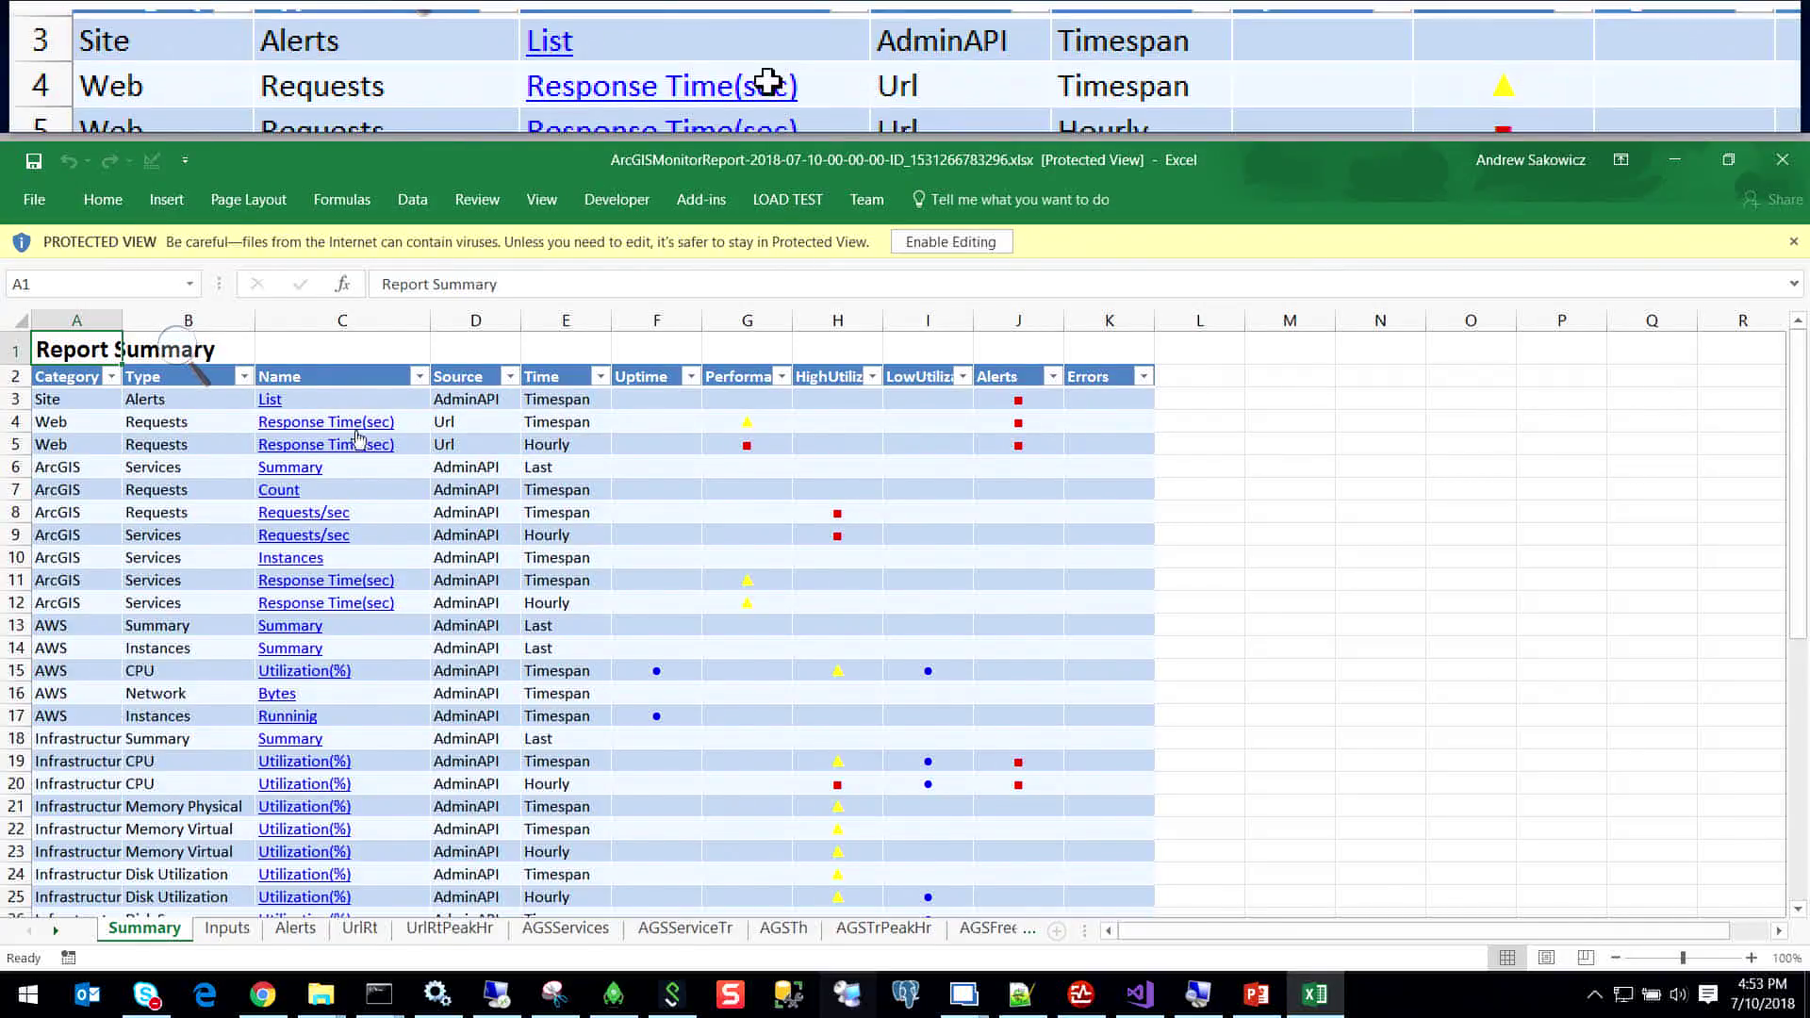
pyautogui.click(311, 445)
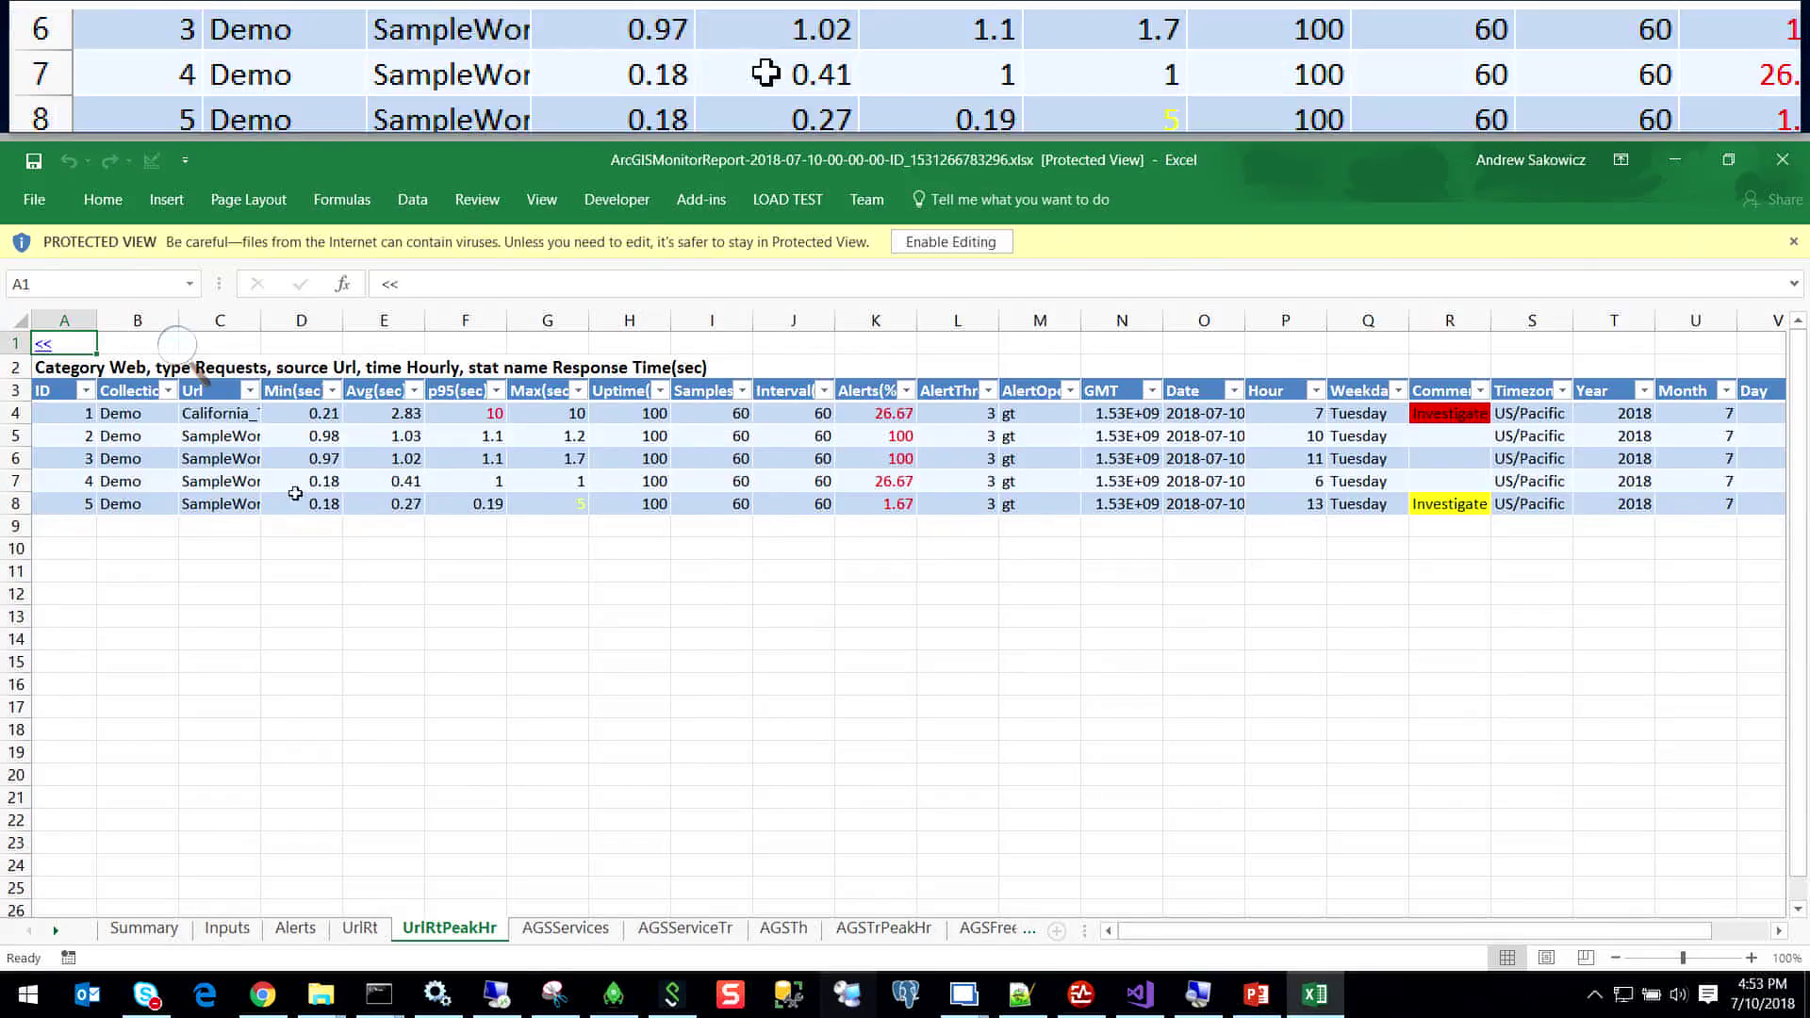
pyautogui.click(44, 347)
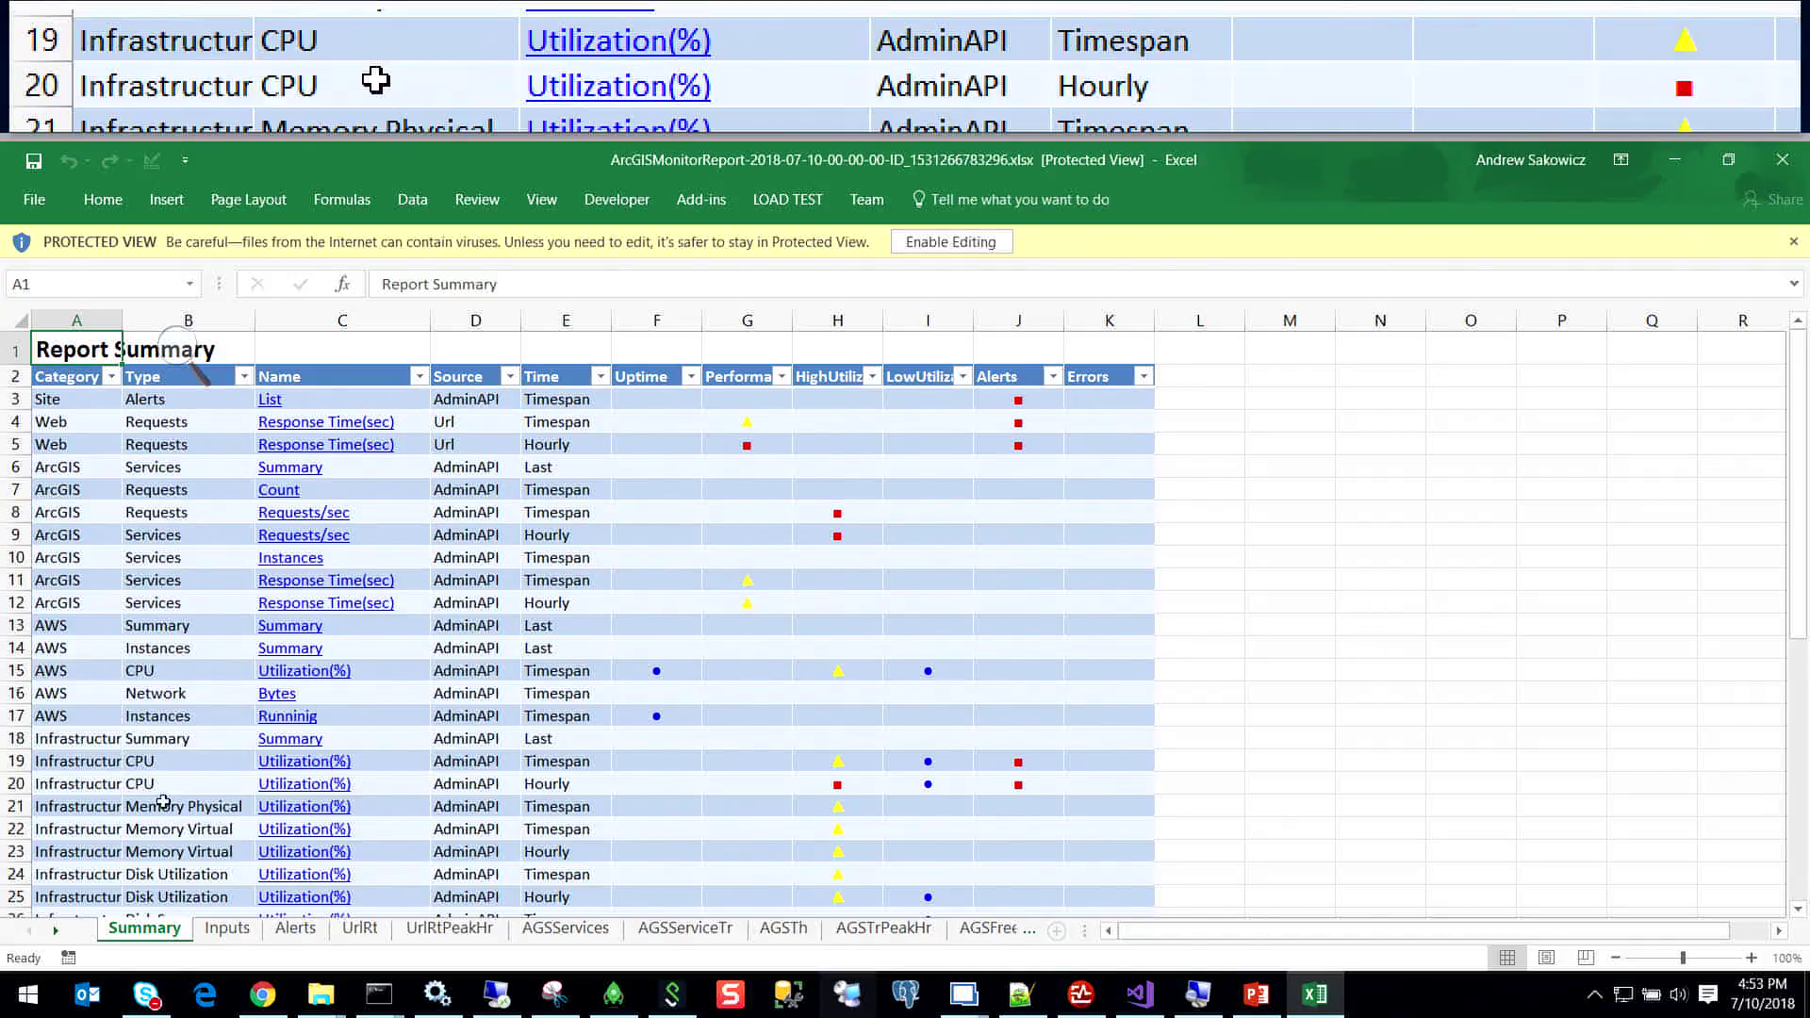
pyautogui.click(263, 994)
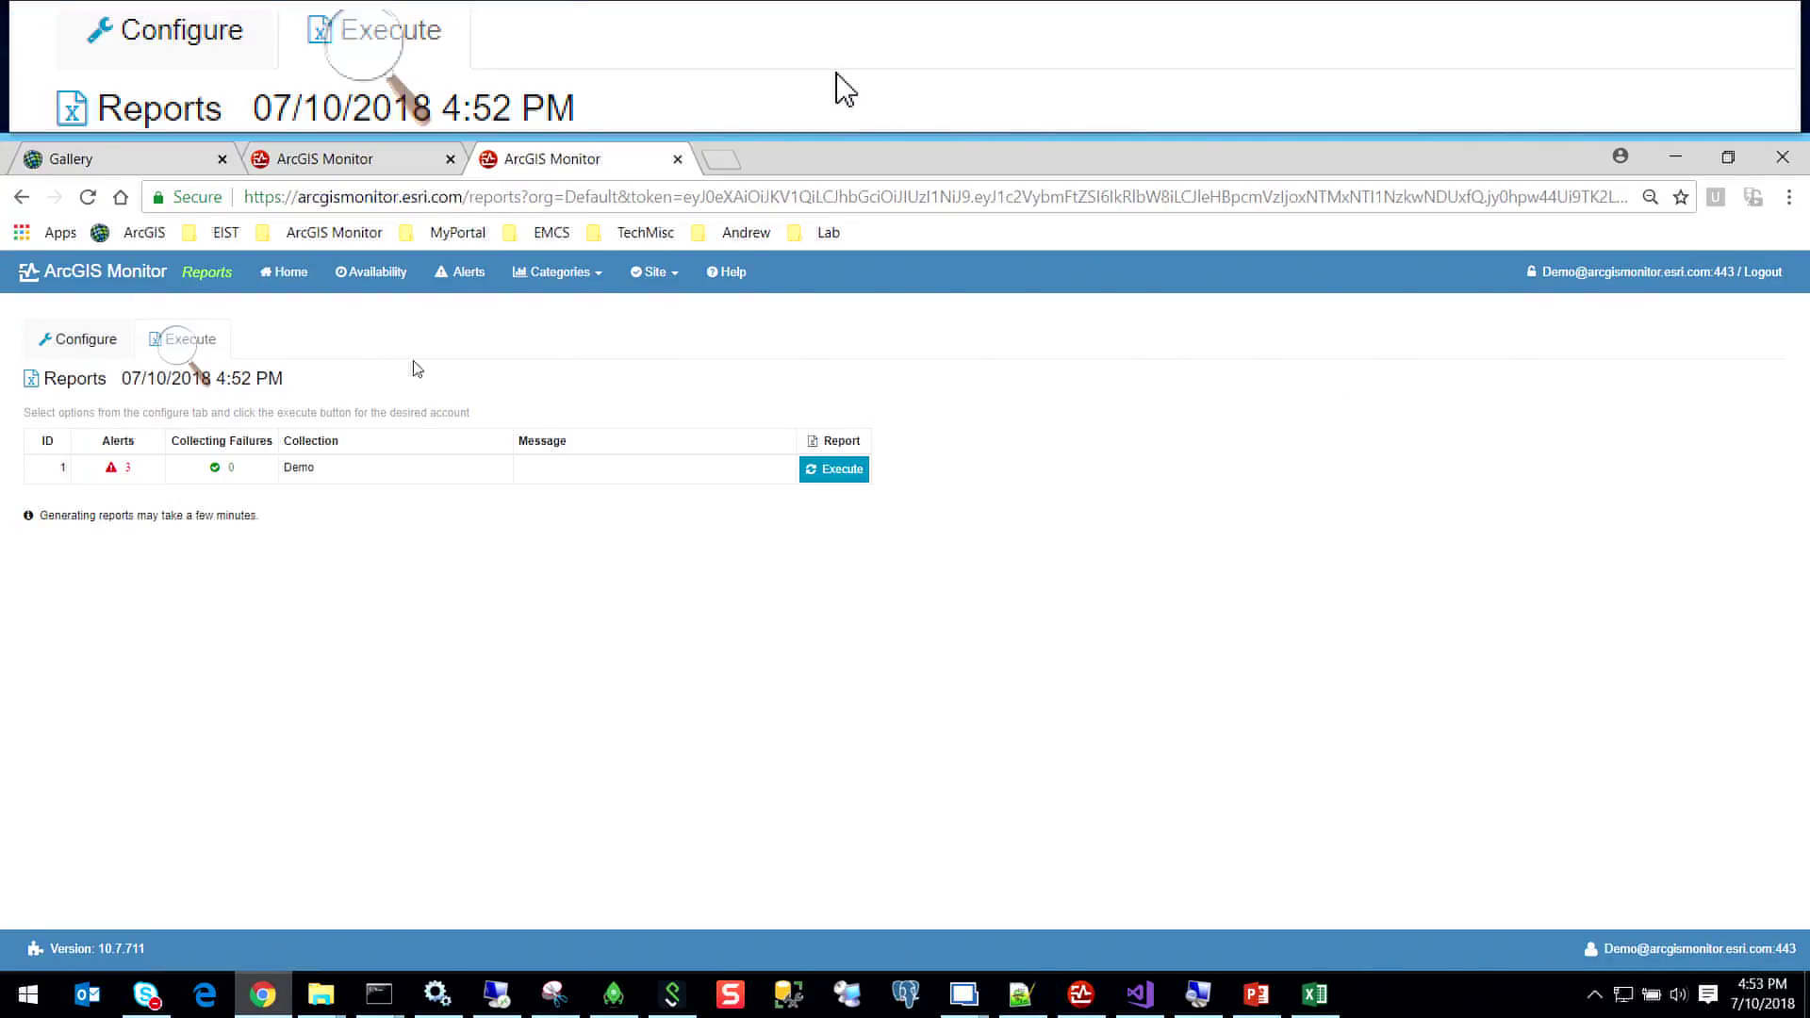
# - Return to the Alerts page listing today's 12 critical, 35 warning and 6 info alerts
pyautogui.click(460, 281)
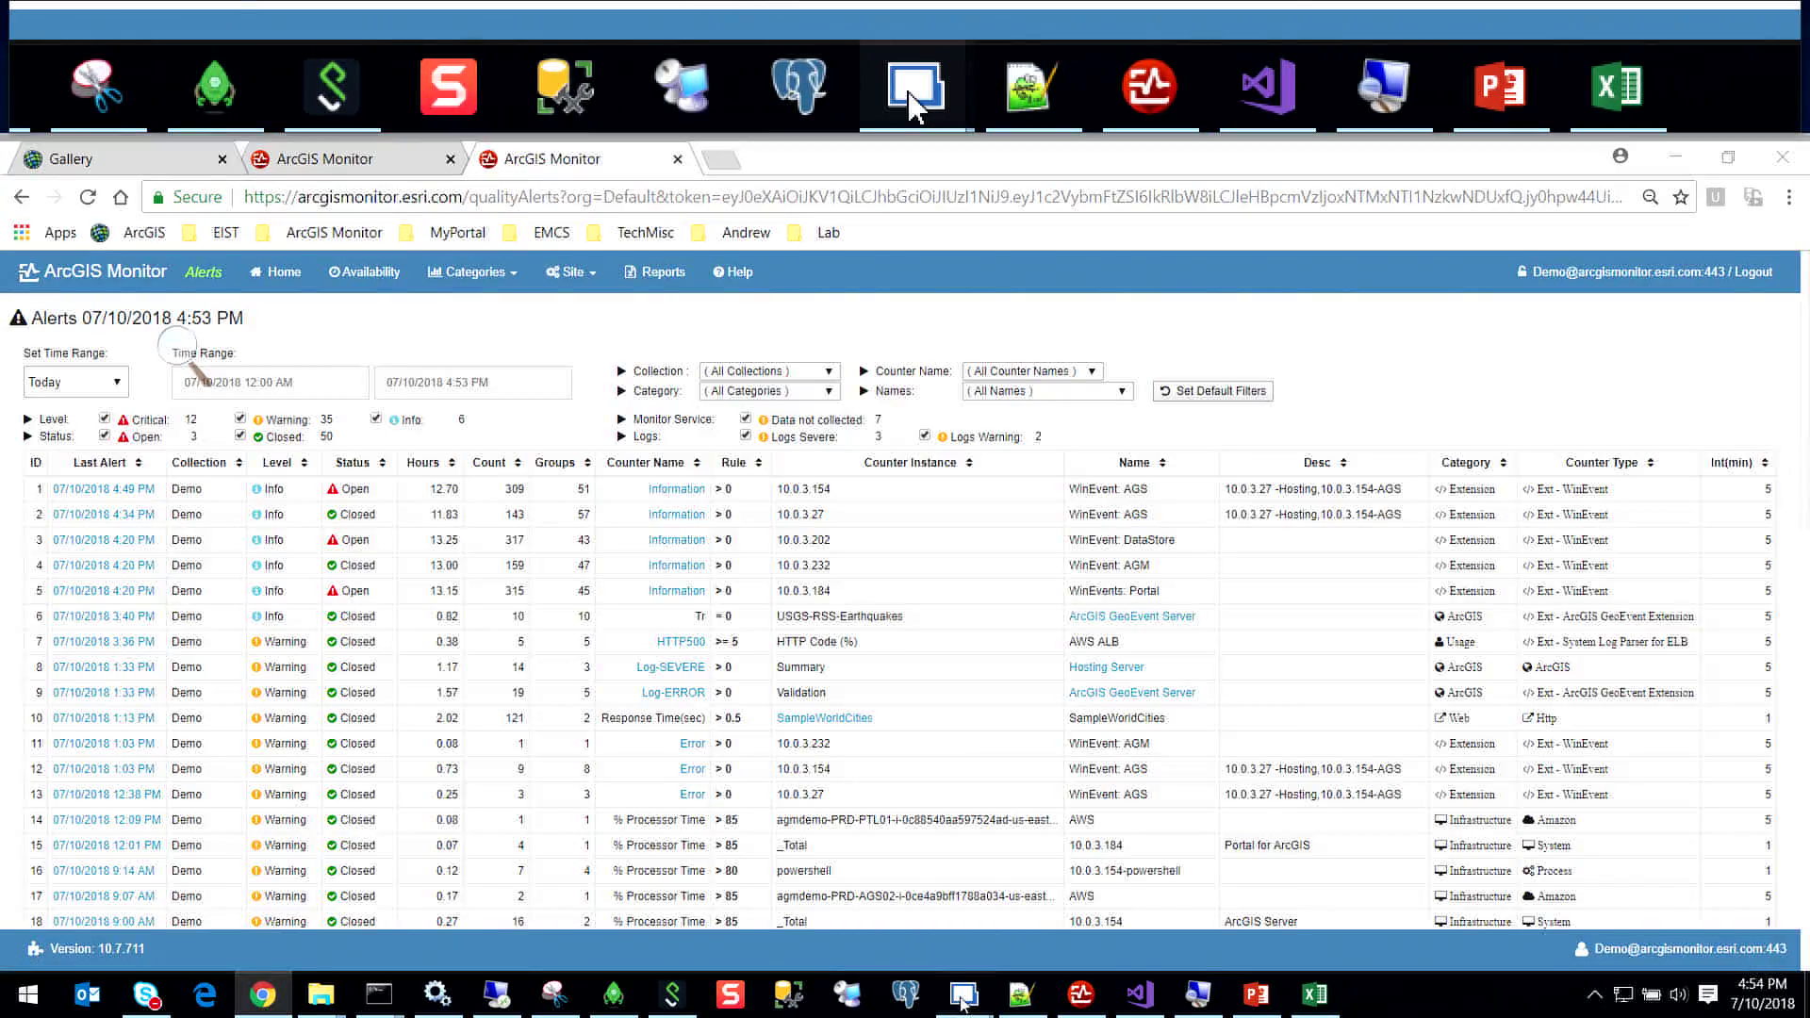
# - Bring the remote ArcGIS Monitor Administrator window forward through Remote Desktop Manager
pyautogui.moveTo(961, 998)
pyautogui.click(835, 905)
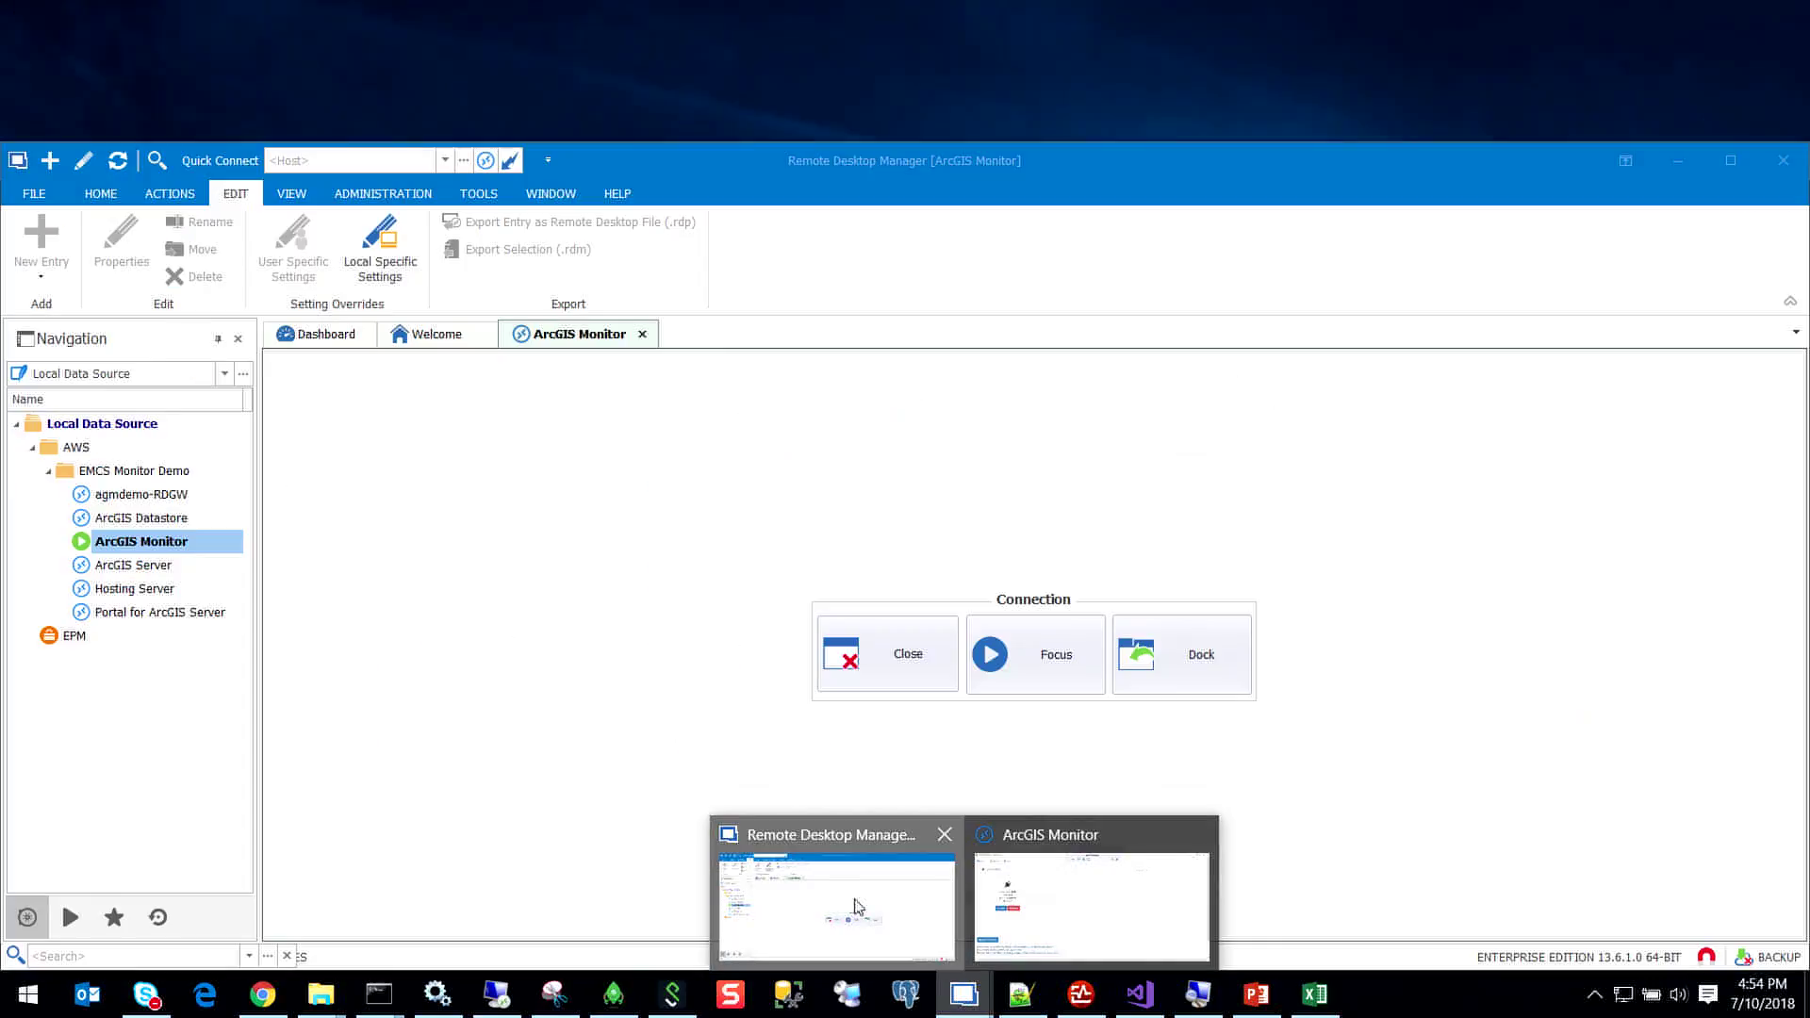
pyautogui.moveTo(964, 996)
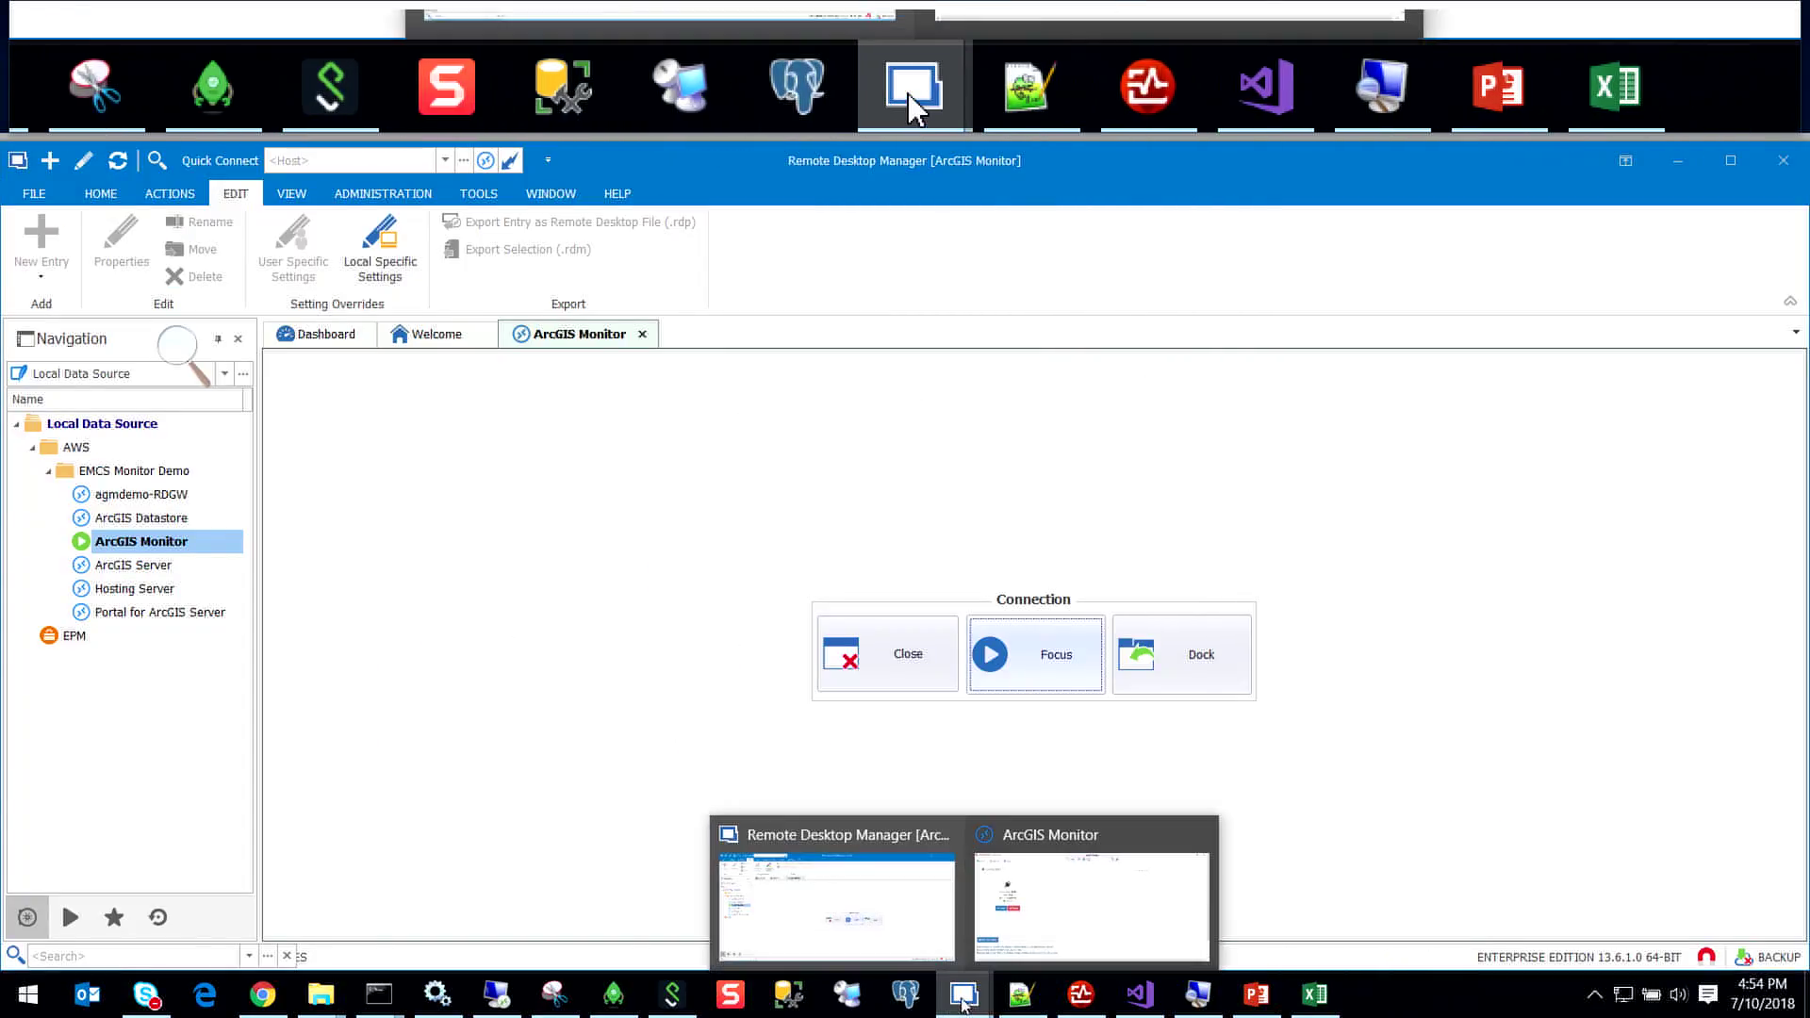
pyautogui.click(1072, 882)
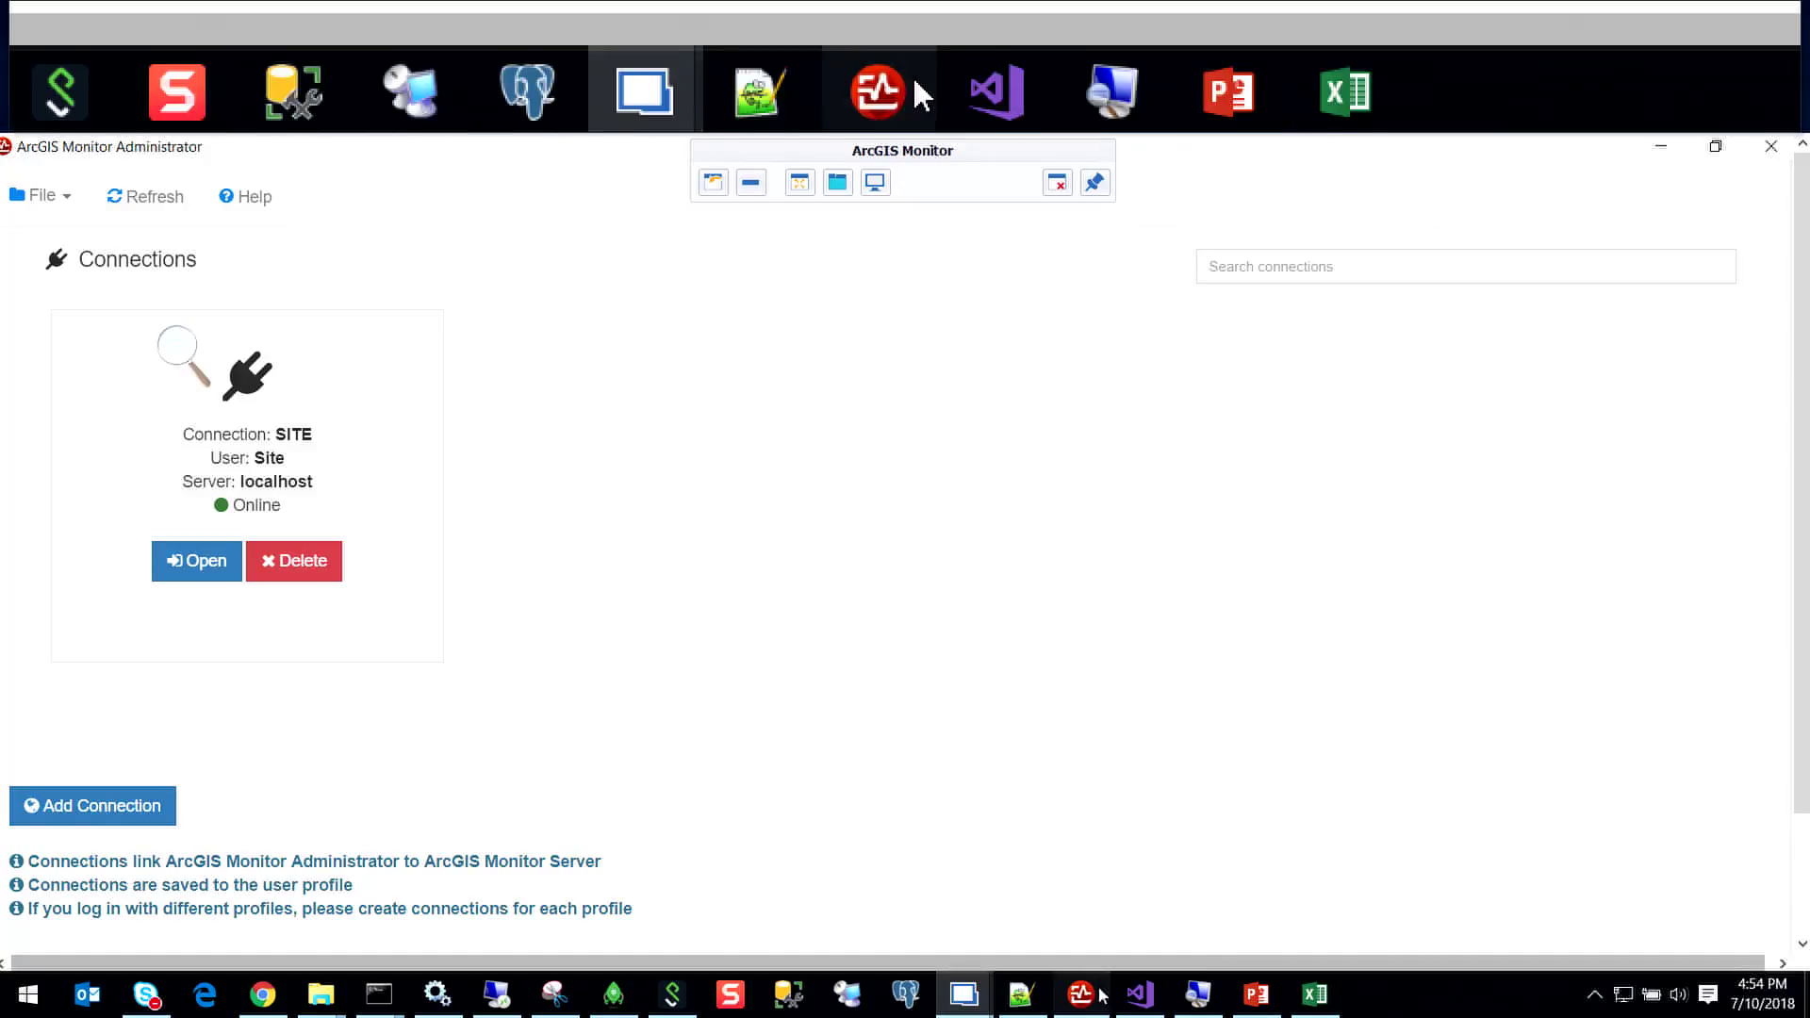
pyautogui.moveTo(1081, 994)
pyautogui.click(1094, 894)
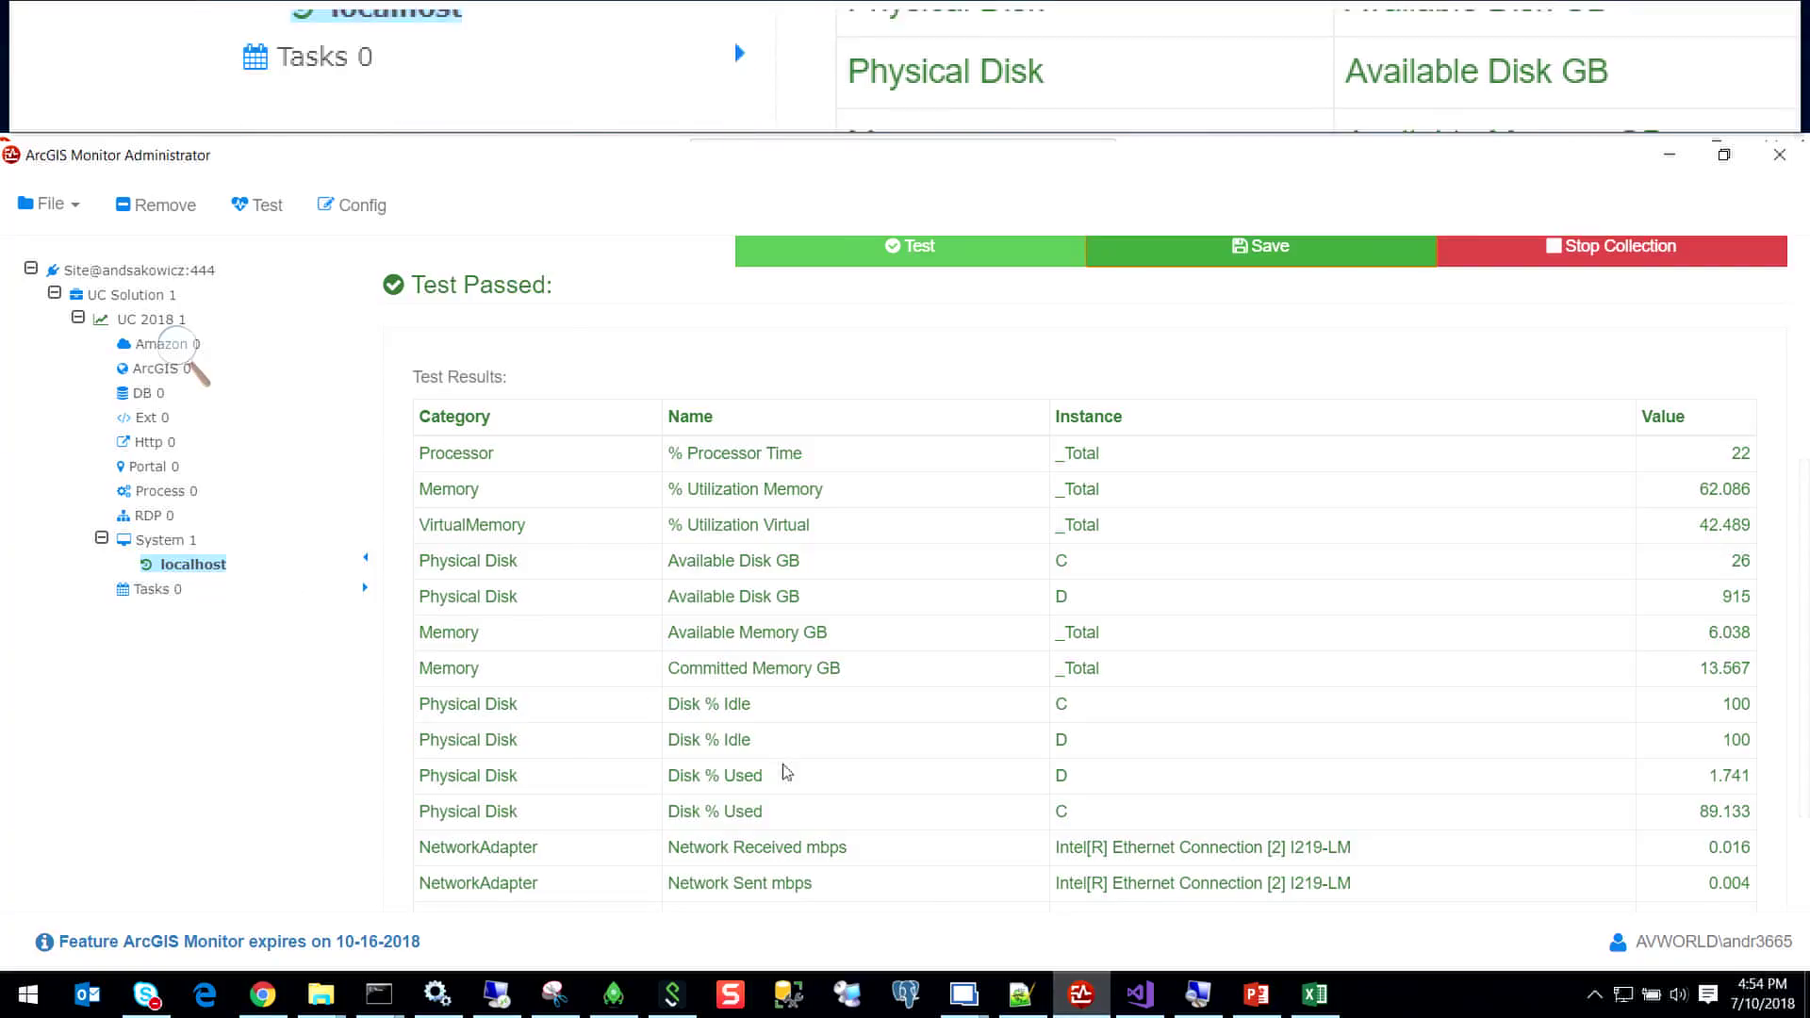
# - From the Connections page, open the SITE connection showing the Demo Collection's component tree
pyautogui.moveTo(969, 997)
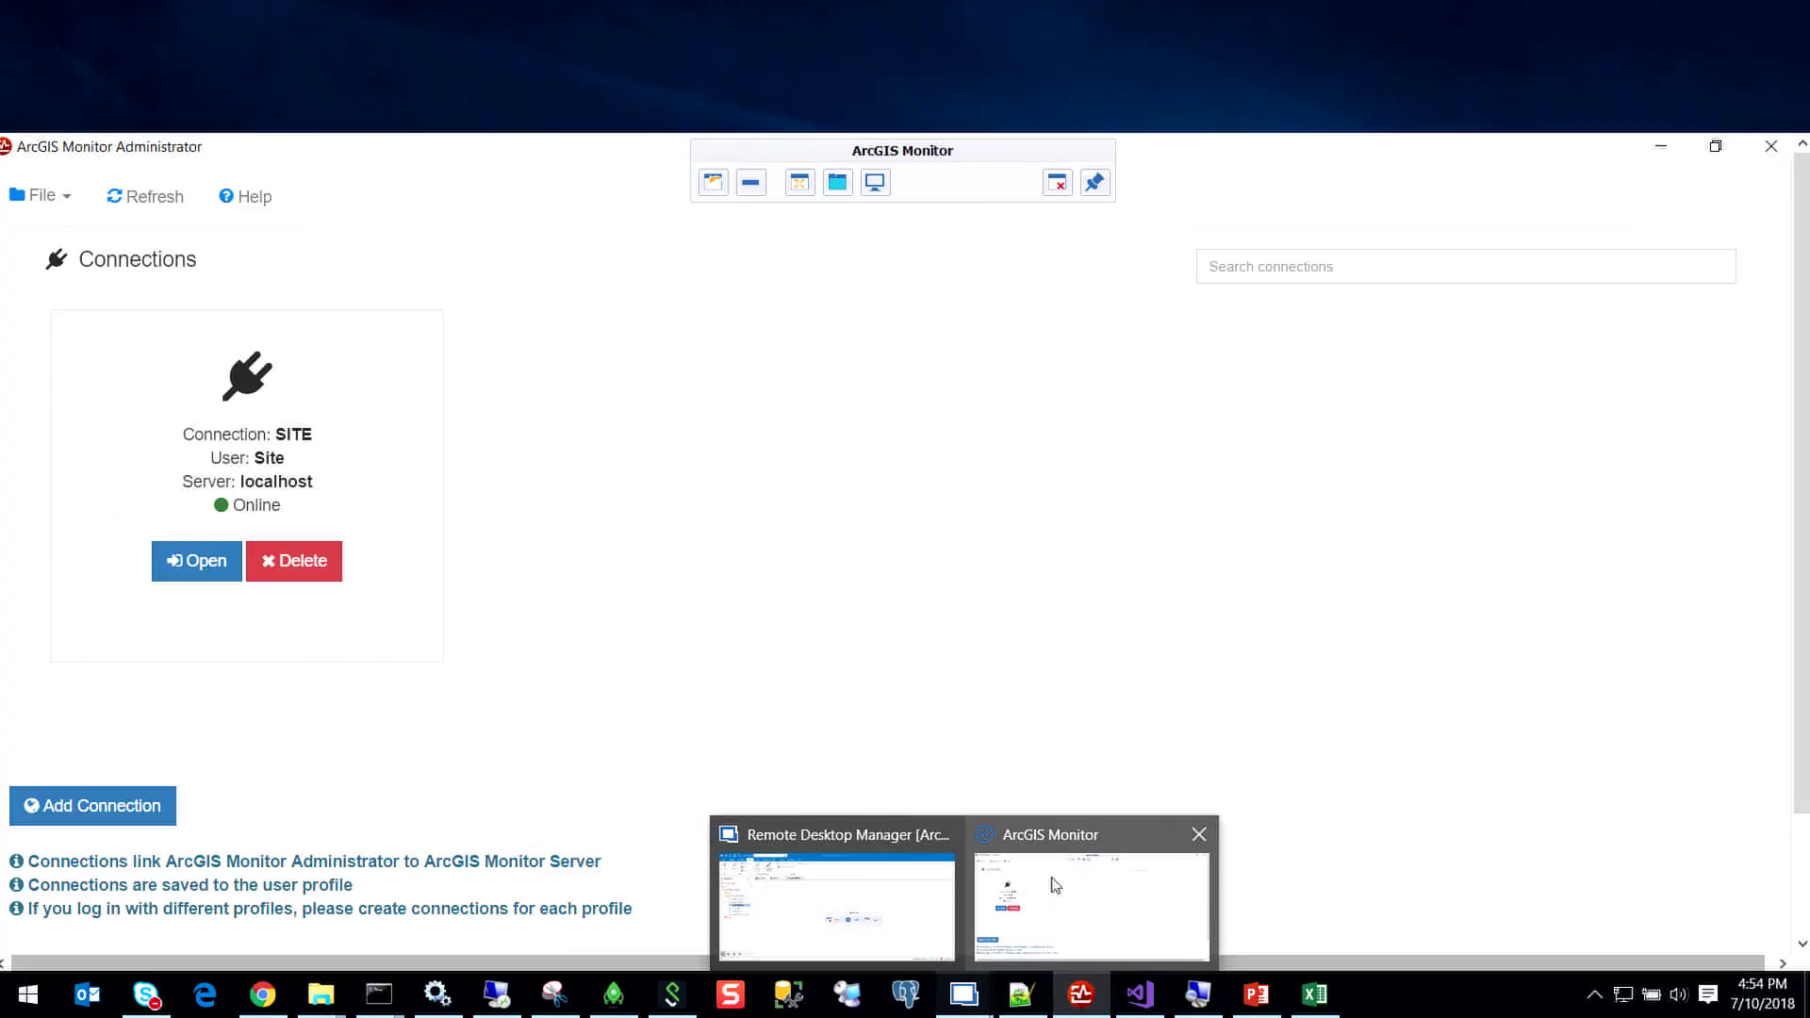
pyautogui.click(1056, 886)
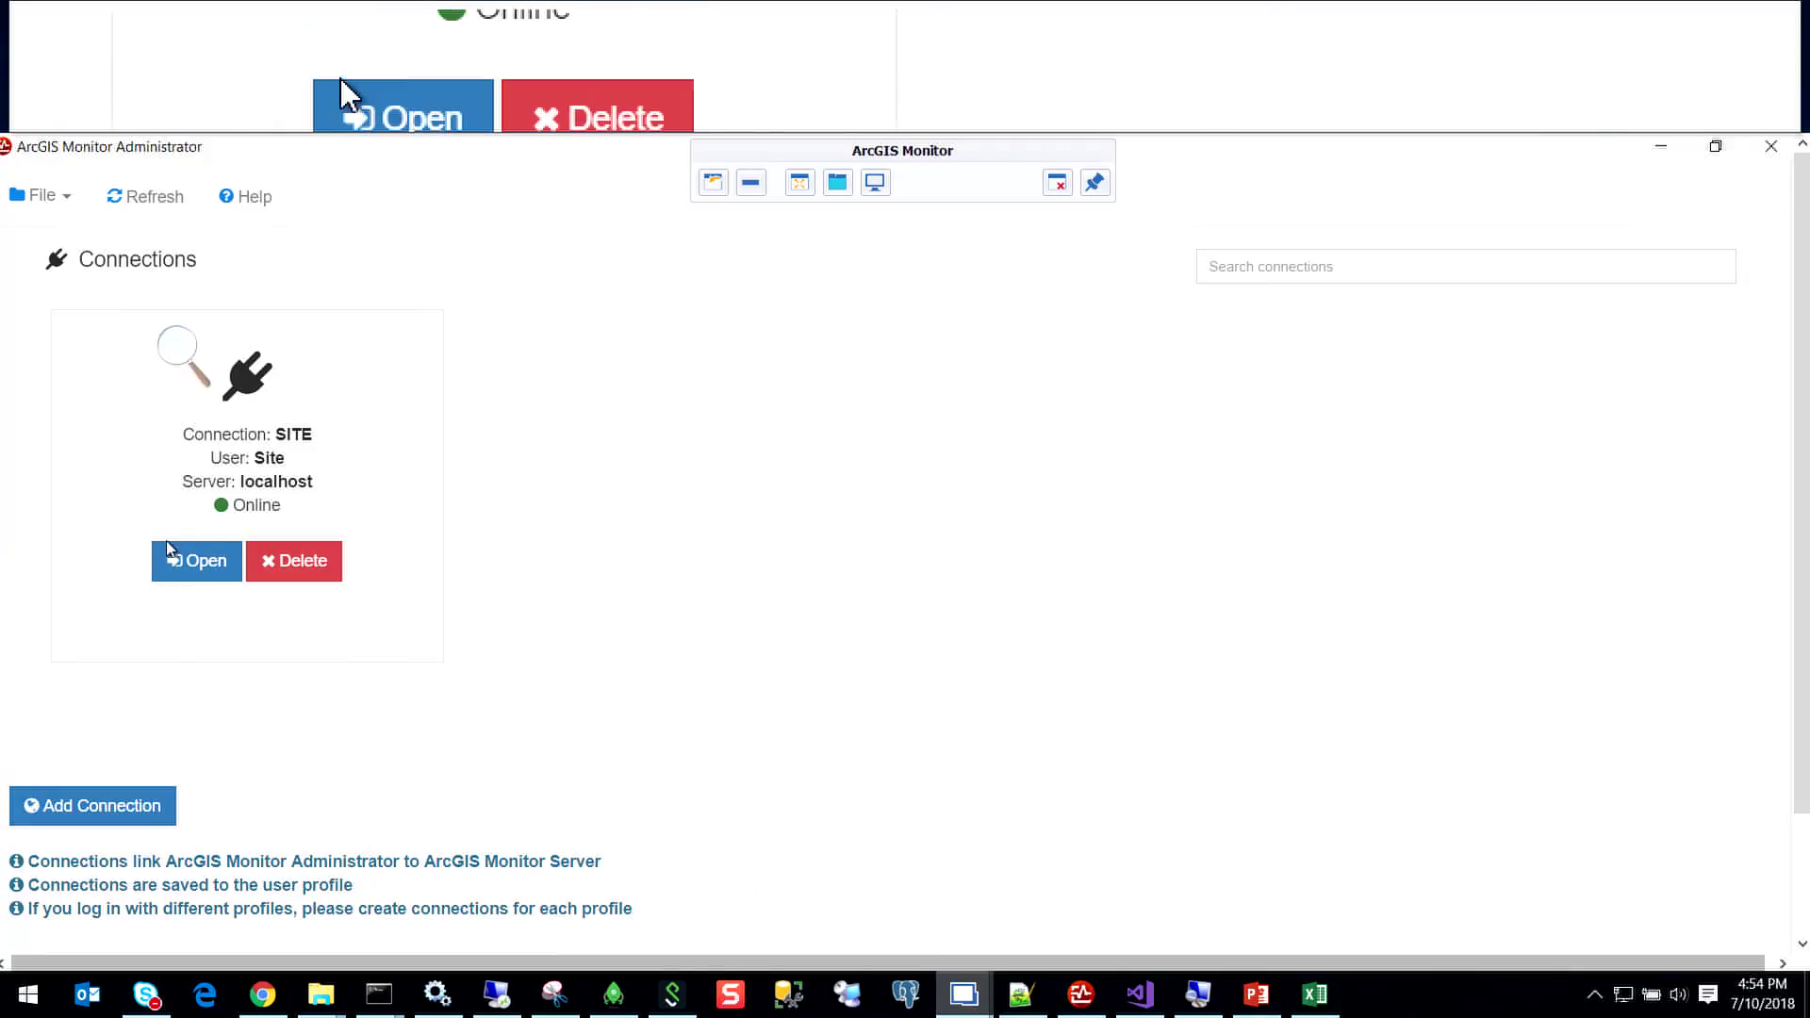
pyautogui.click(196, 565)
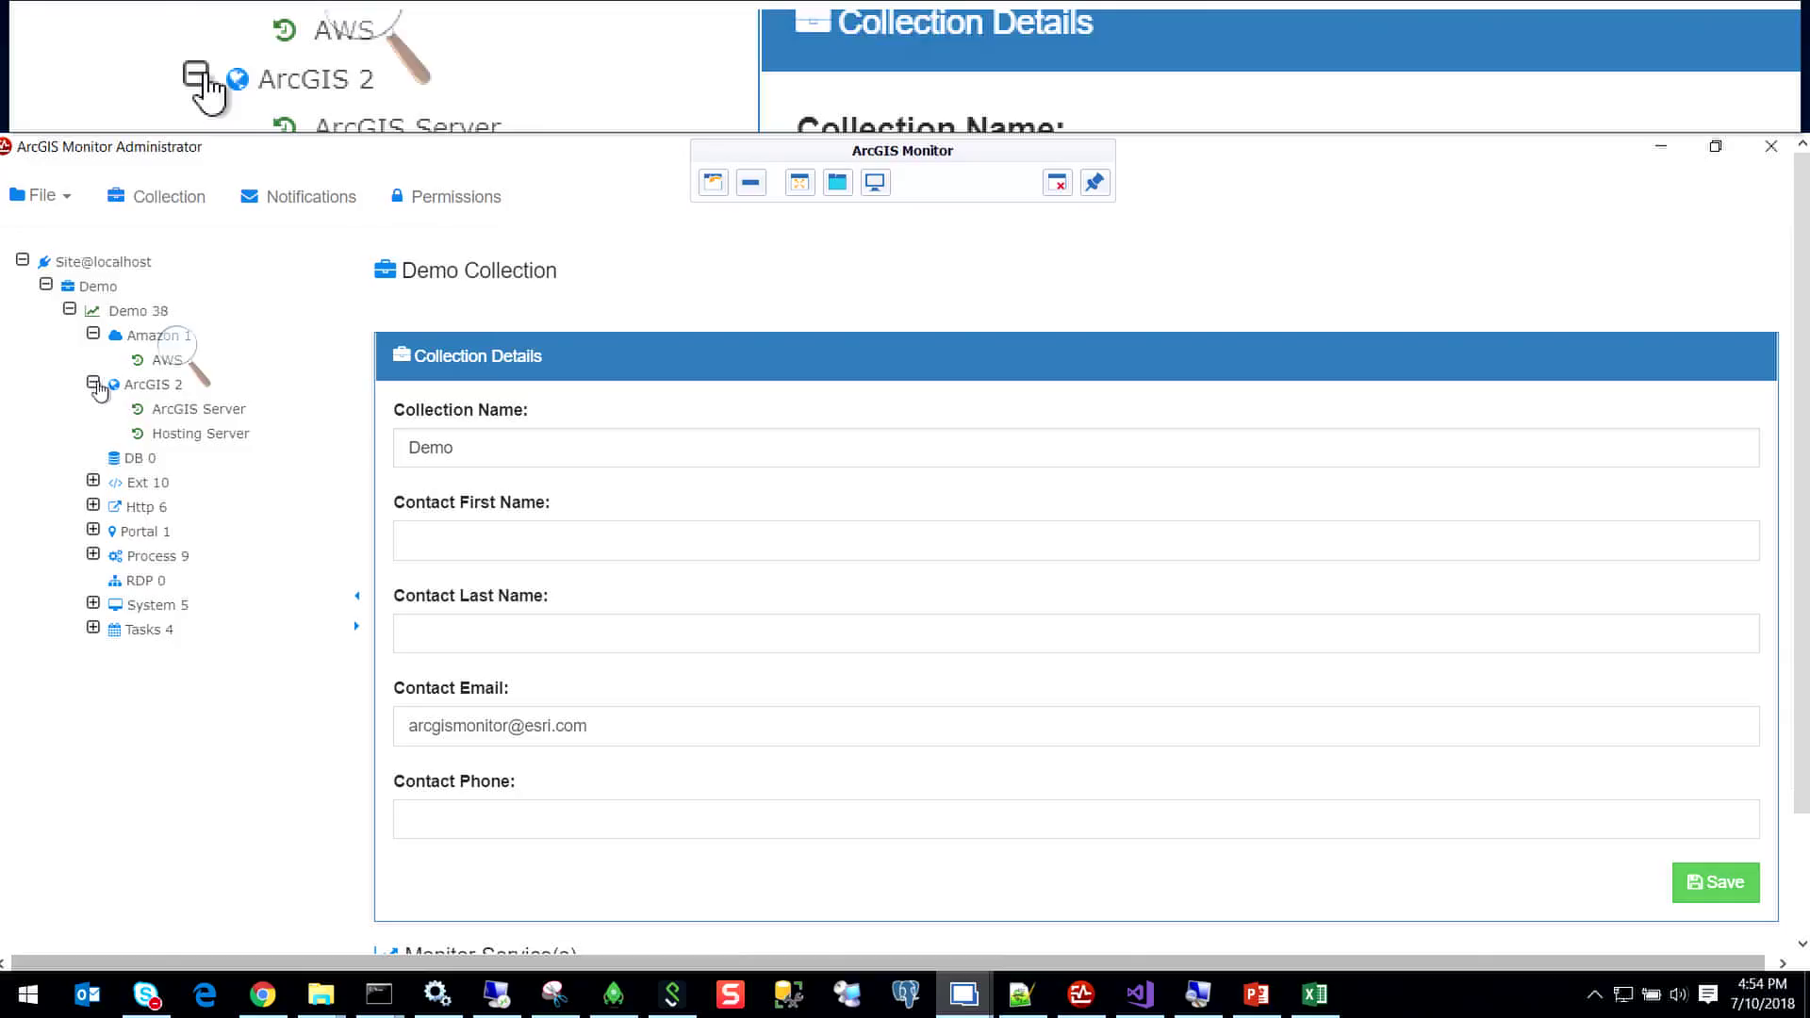
pyautogui.click(238, 413)
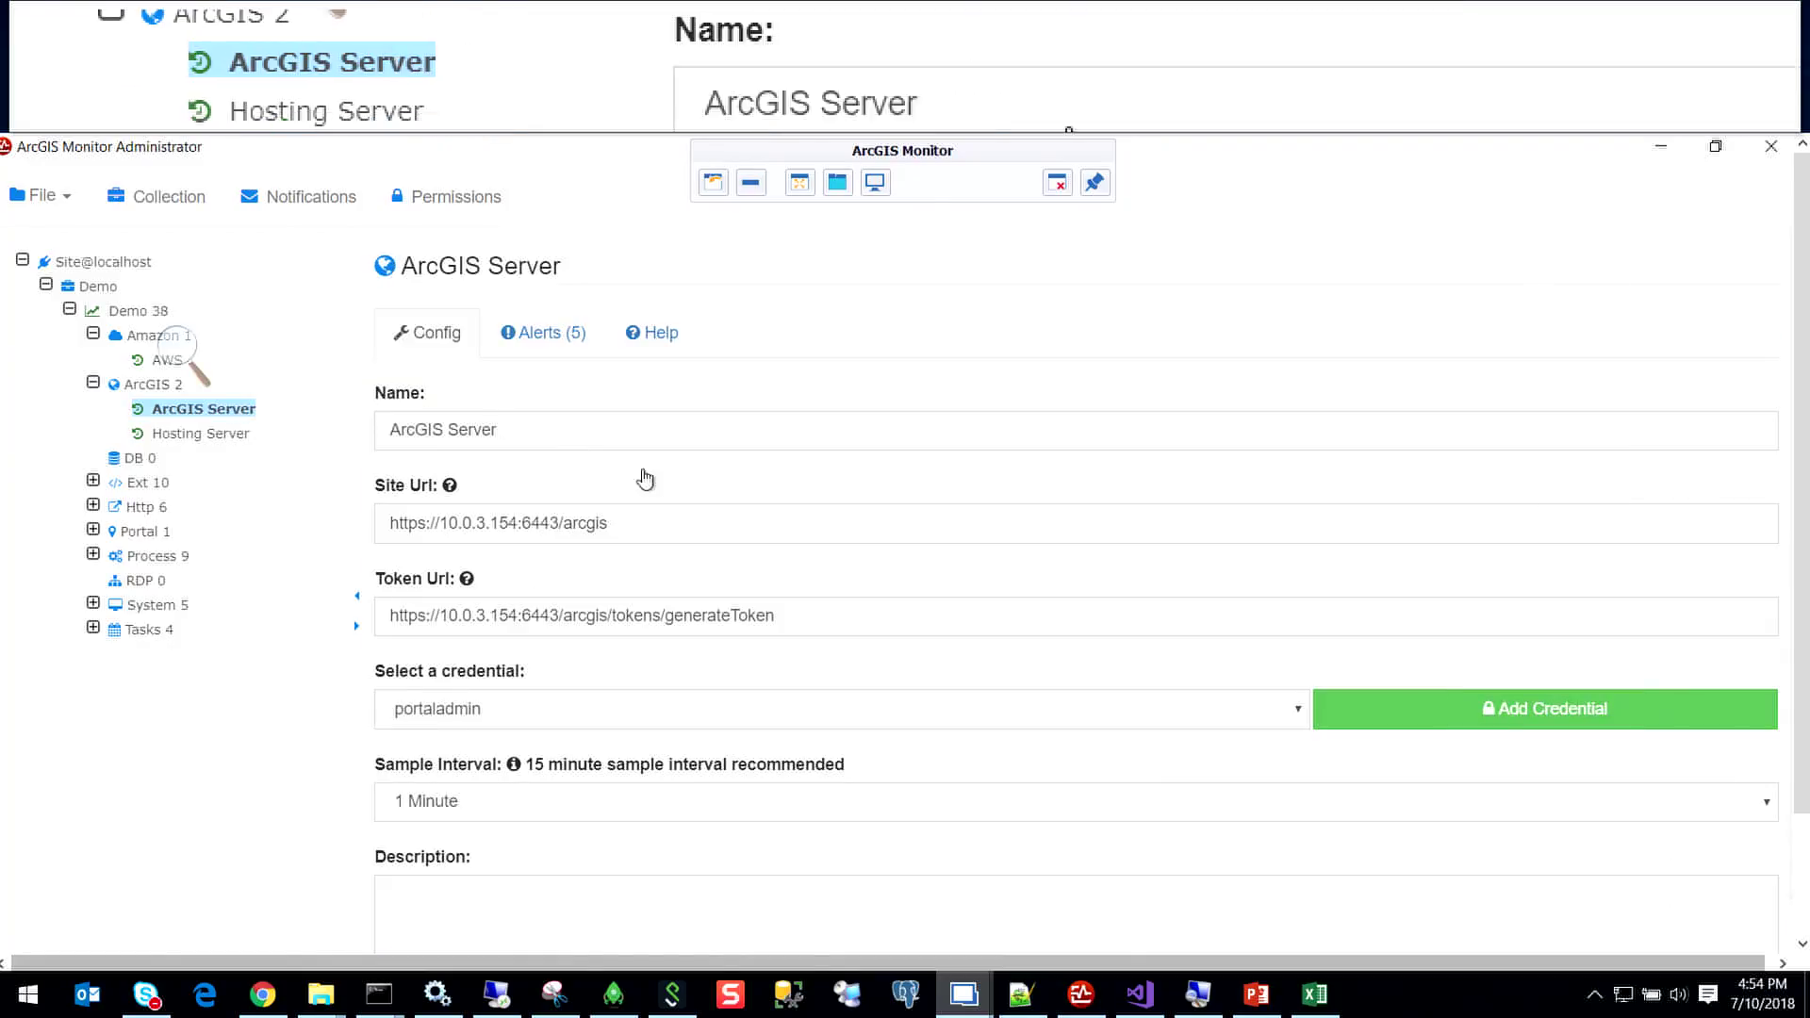
pyautogui.moveTo(639, 526); pyautogui.dragTo(430, 526)
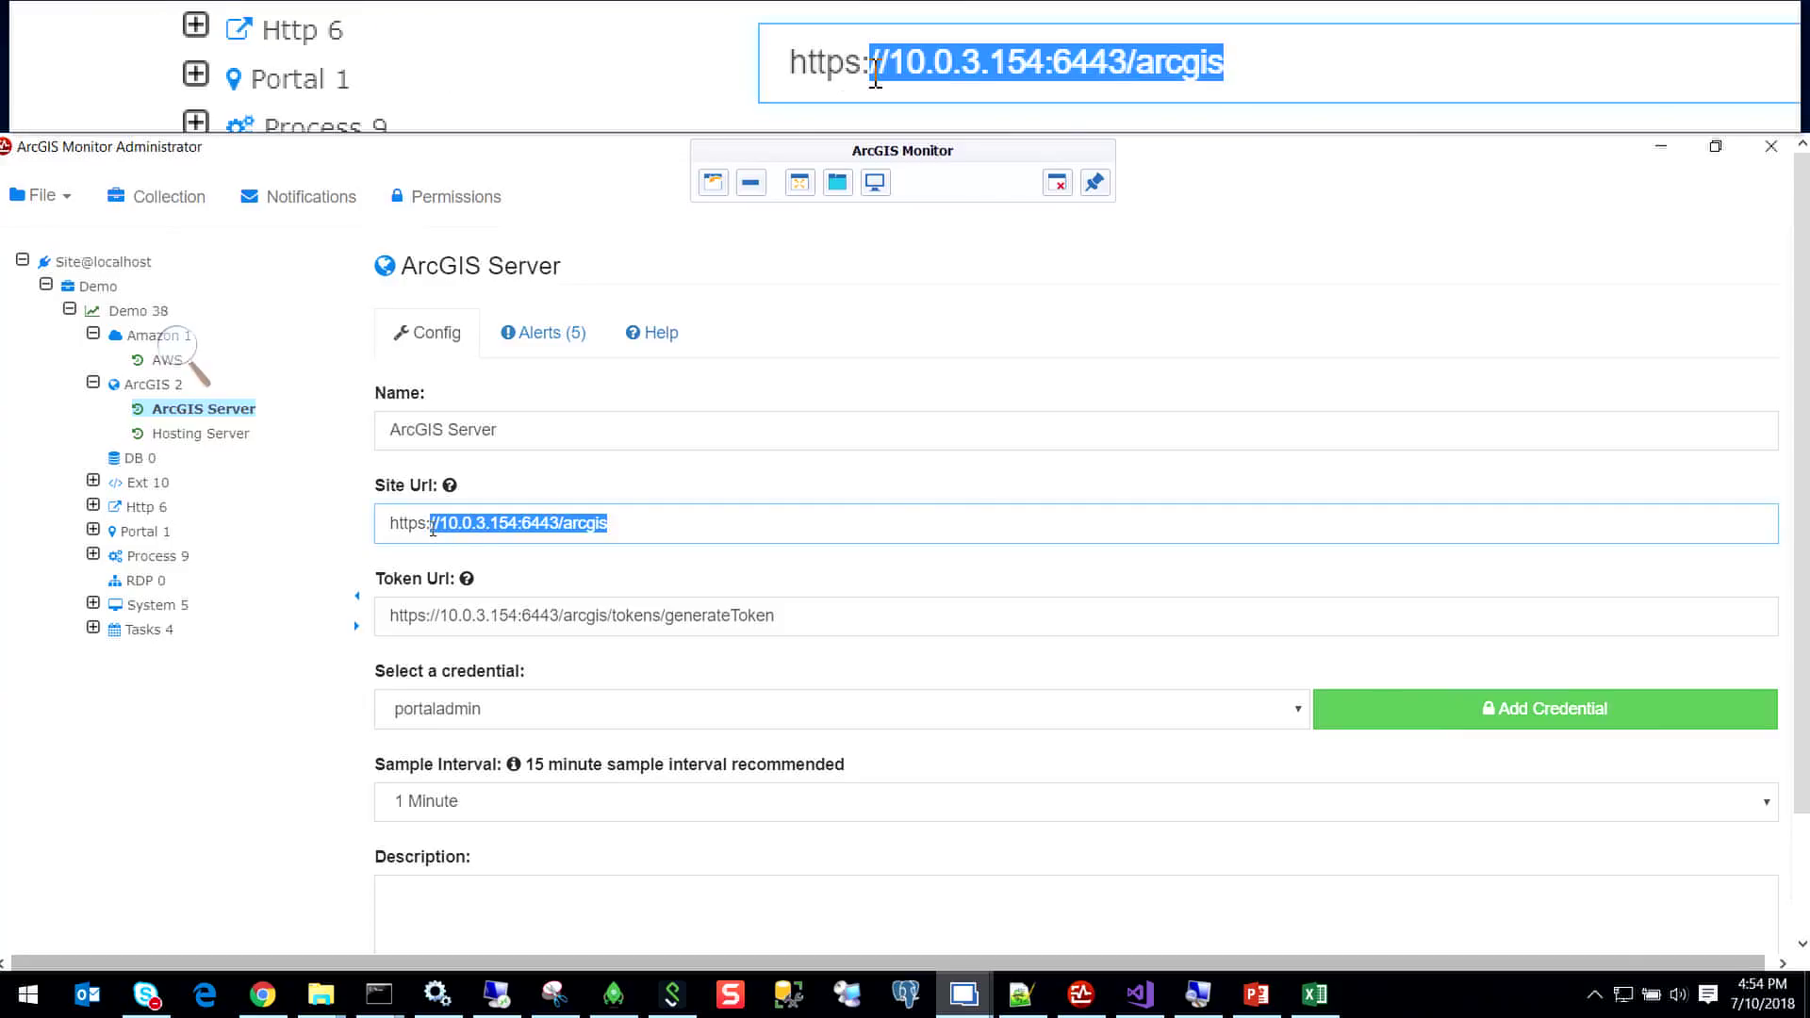
pyautogui.click(827, 623)
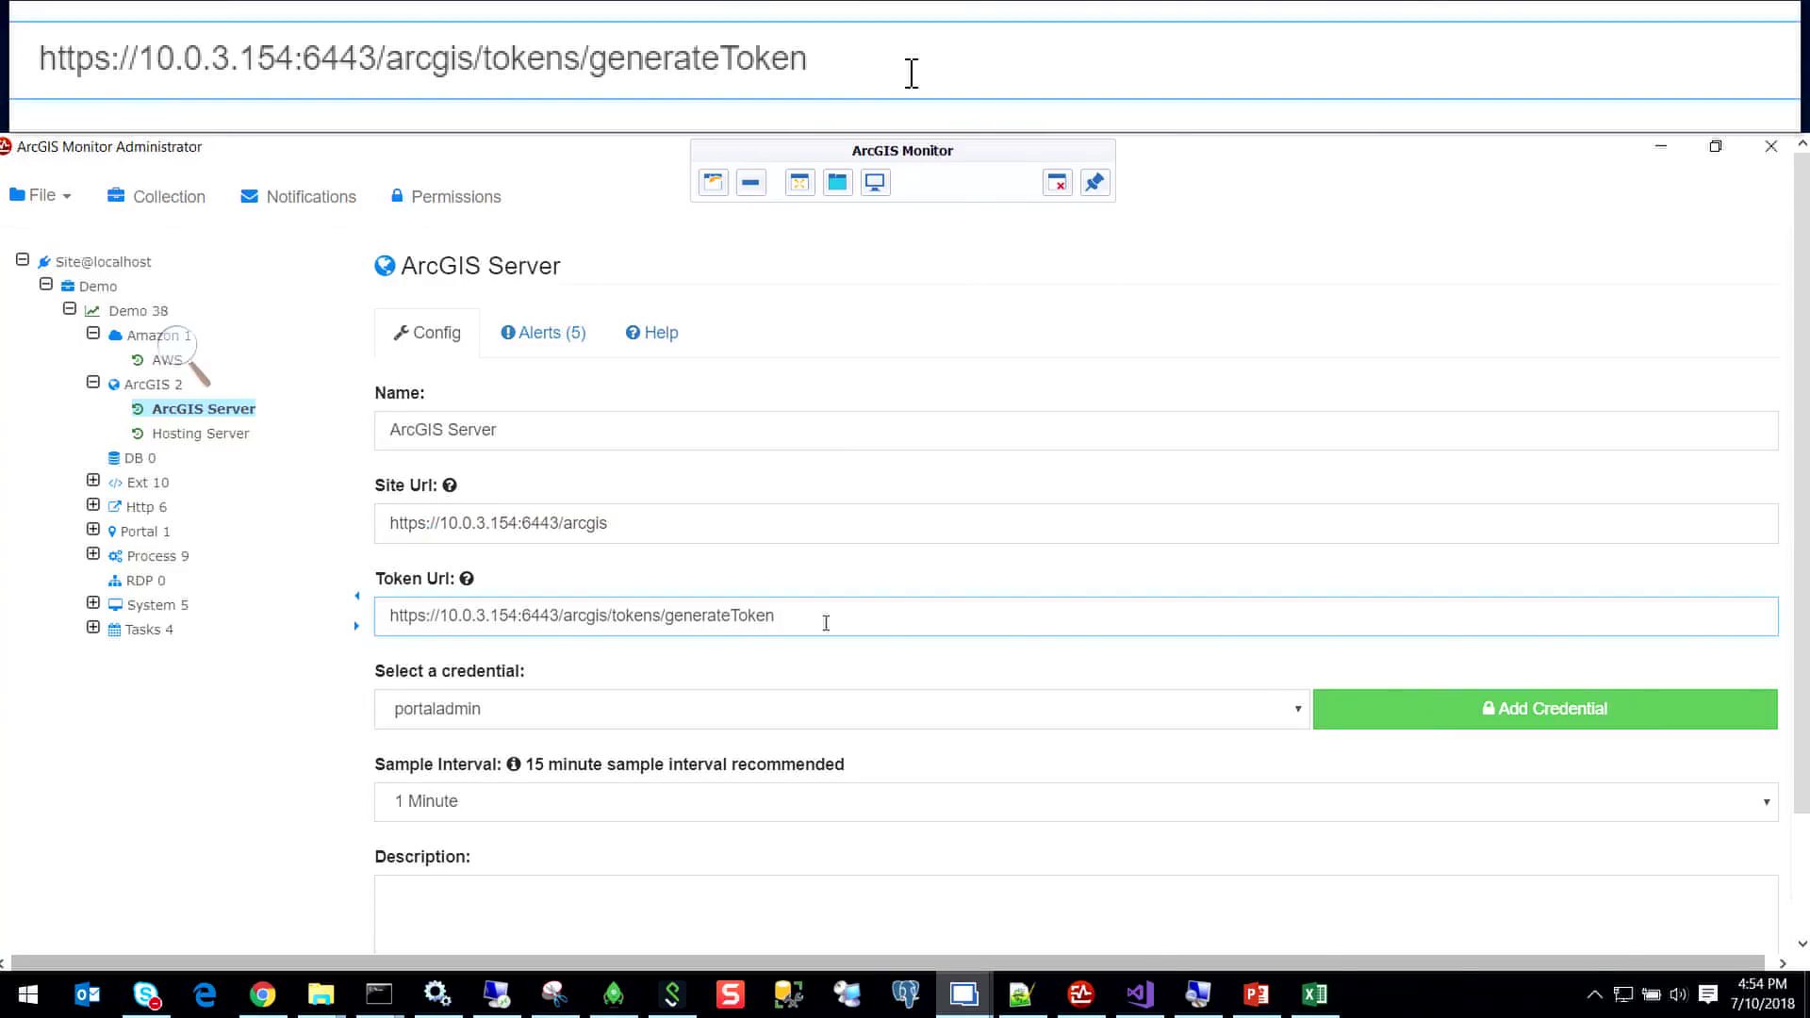